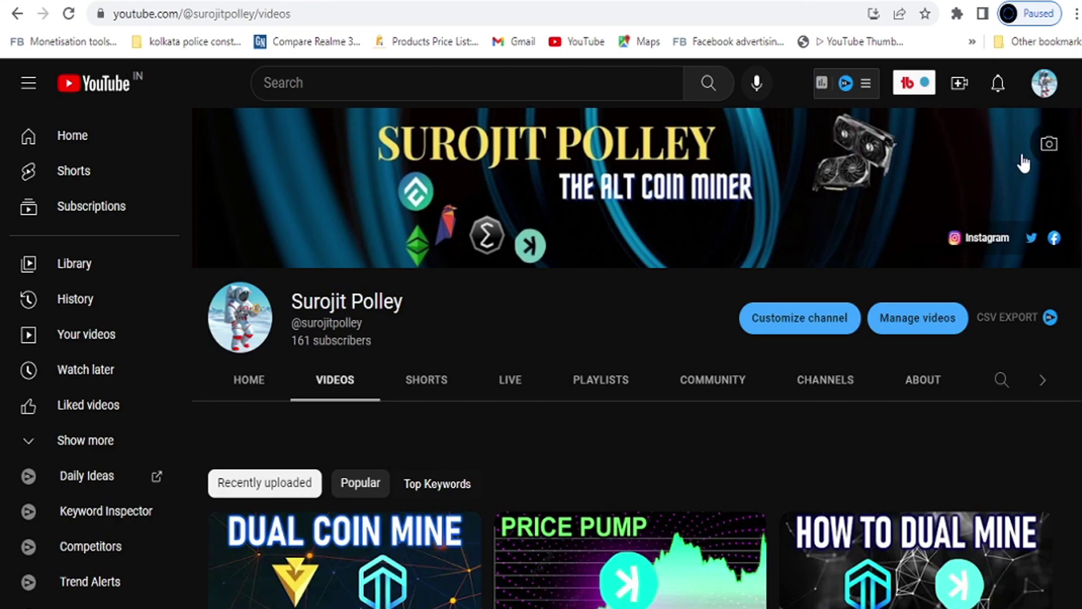
Scroll through the channel's mining videos, then back to the top of the Videos tab
{"action": "scroll", "coordinate": [638, 358], "scroll_direction": "down", "scroll_amount": 4}
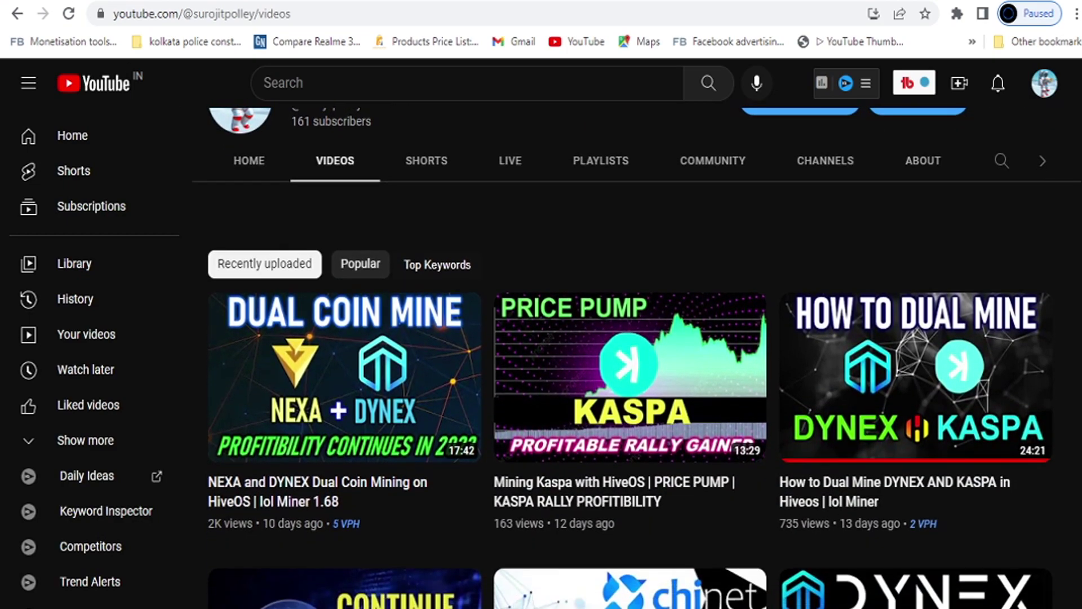
{"action": "scroll", "coordinate": [638, 357], "scroll_direction": "down", "scroll_amount": 1}
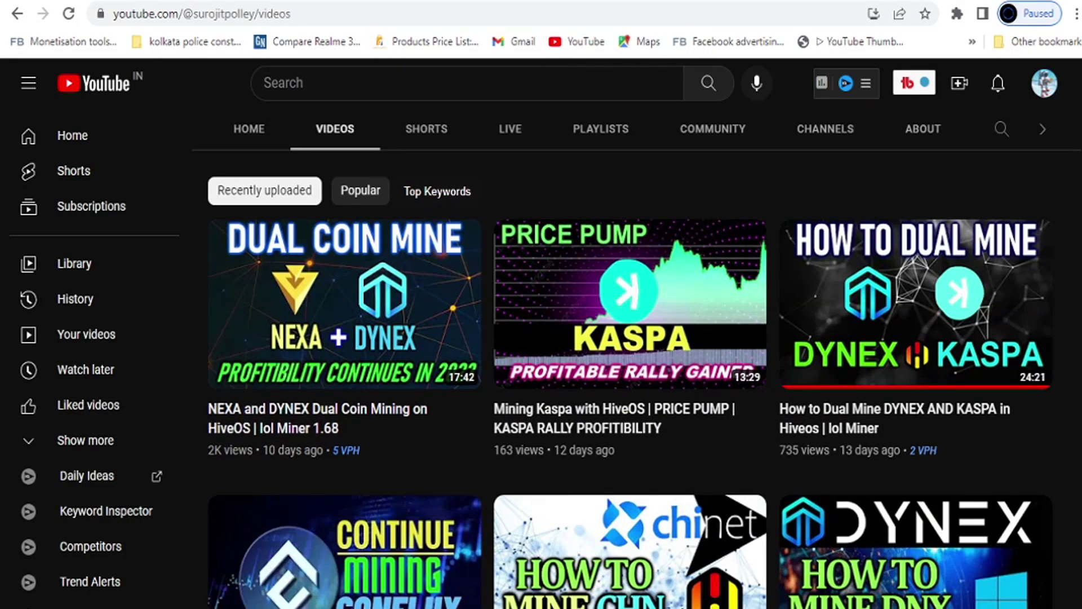
{"action": "scroll", "coordinate": [630, 377], "scroll_direction": "down", "scroll_amount": 3}
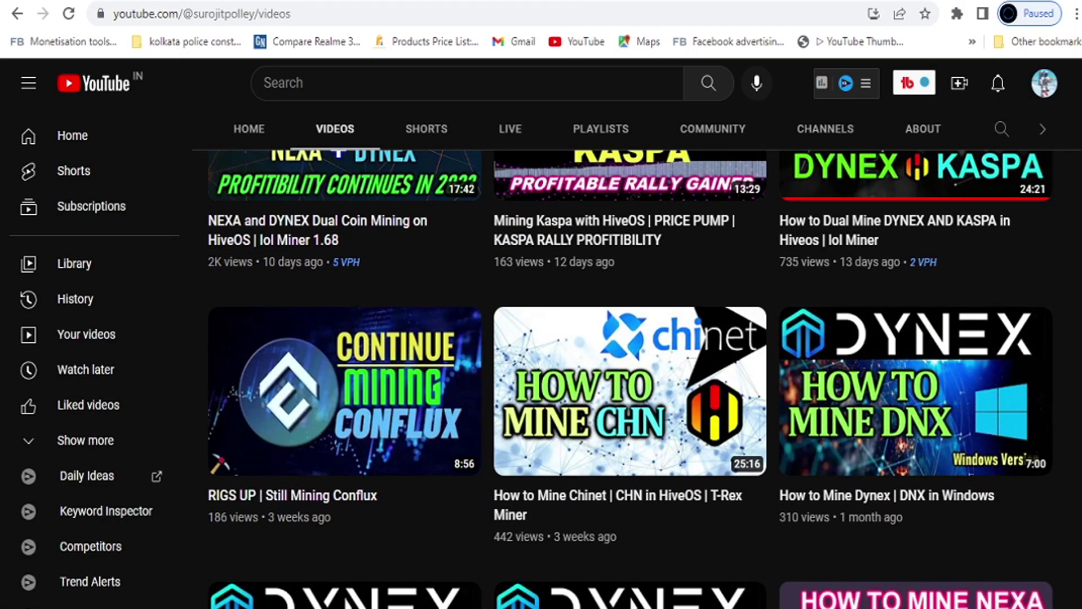
{"action": "scroll", "coordinate": [631, 379], "scroll_direction": "down", "scroll_amount": 4}
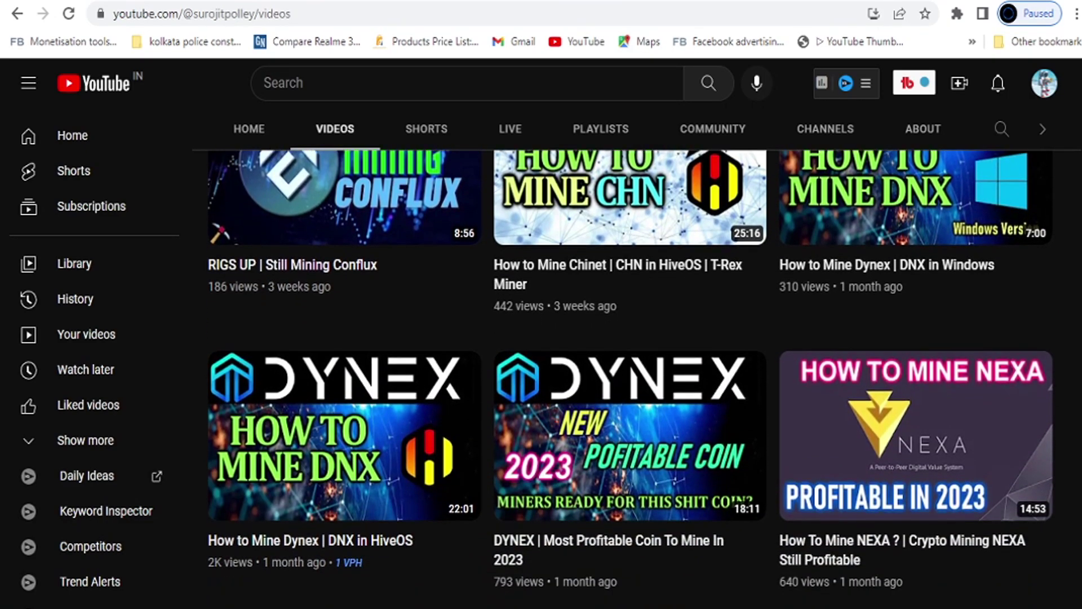
{"action": "scroll", "coordinate": [631, 378], "scroll_direction": "down", "scroll_amount": 5}
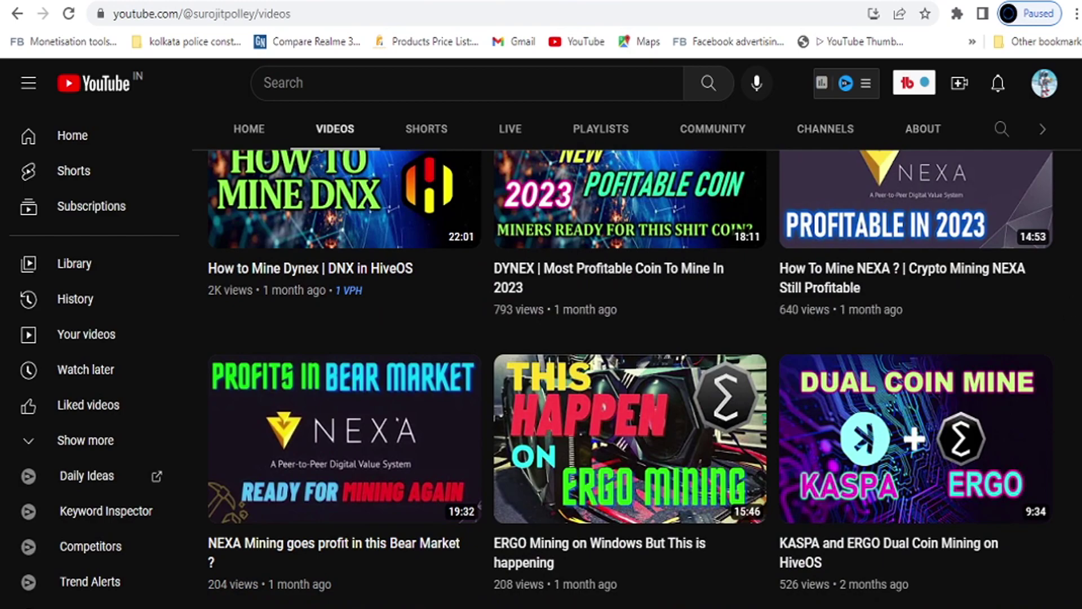
{"action": "scroll", "coordinate": [631, 379], "scroll_direction": "up", "scroll_amount": 10}
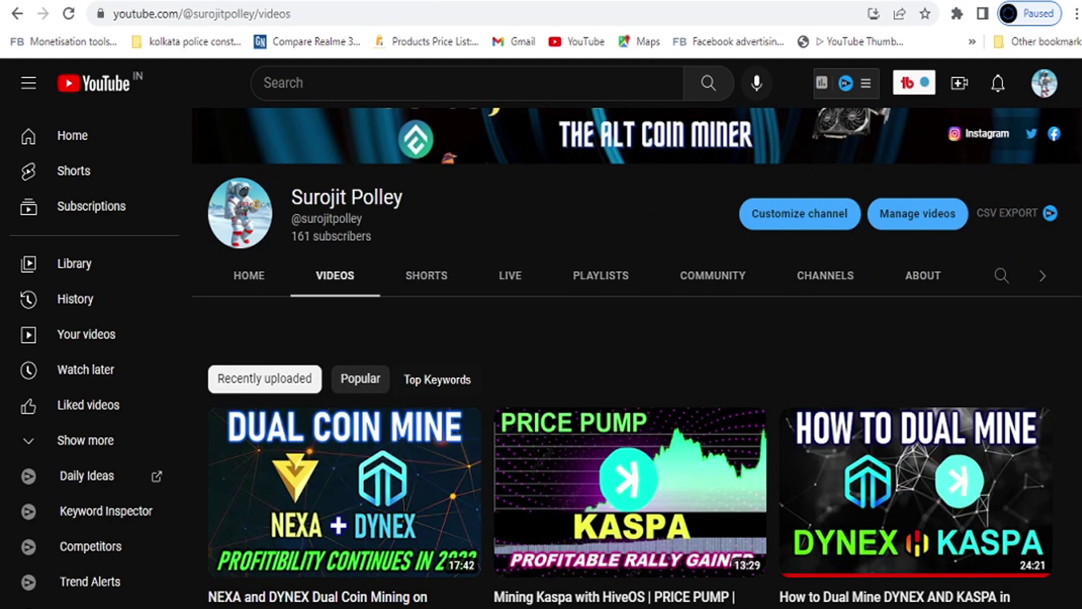
{"action": "scroll", "coordinate": [638, 357], "scroll_direction": "up", "scroll_amount": 2}
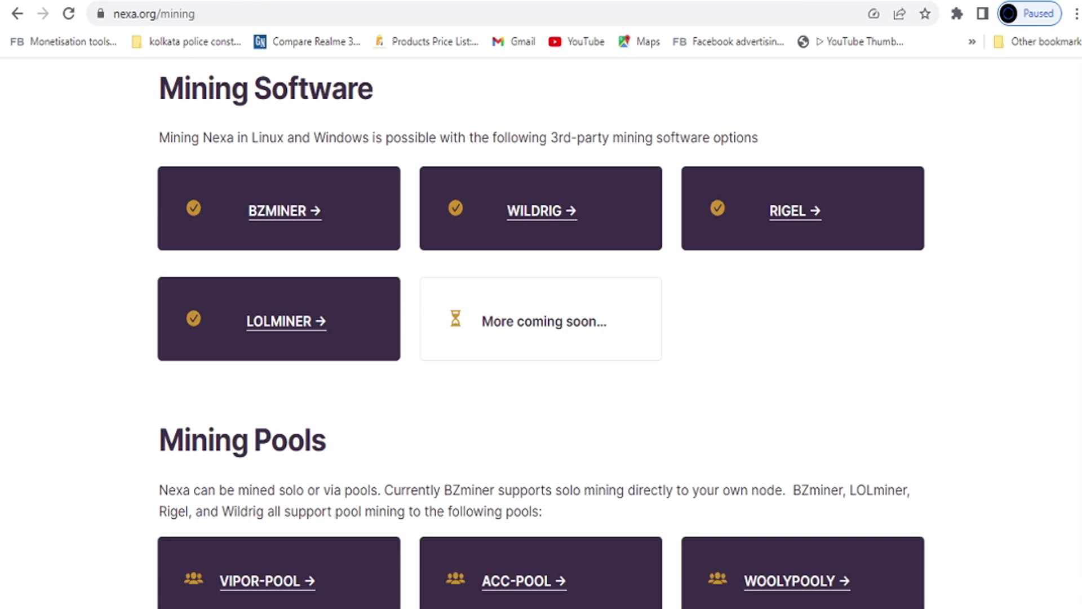
Review the Nexa Mining Software and Mining Pools sections on nexa.org/mining
{"action": "scroll", "coordinate": [540, 333], "scroll_direction": "down", "scroll_amount": 1}
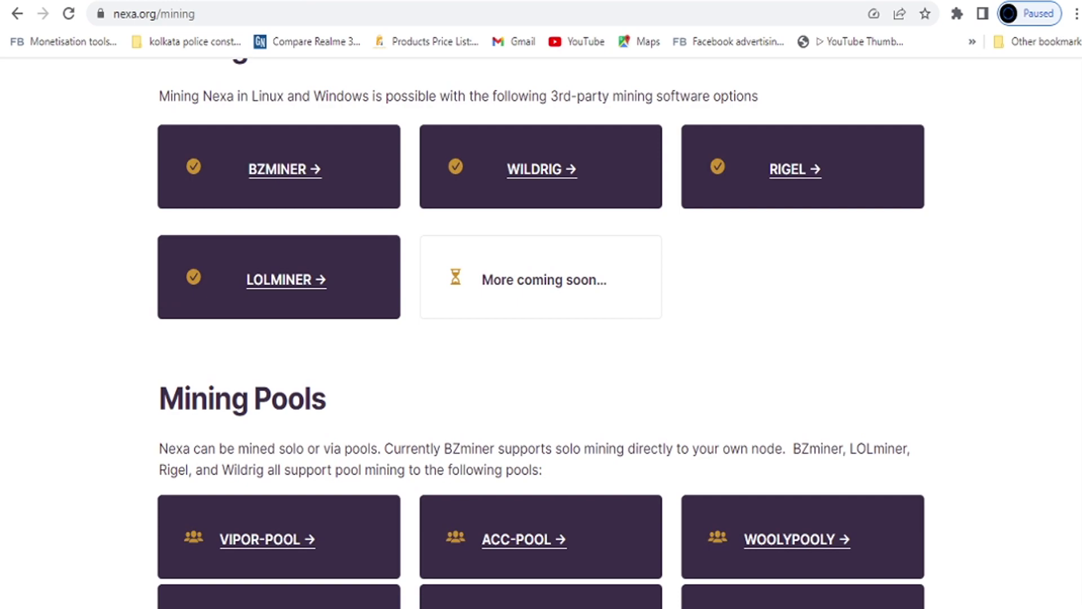
{"action": "scroll", "coordinate": [540, 333], "scroll_direction": "up", "scroll_amount": 15}
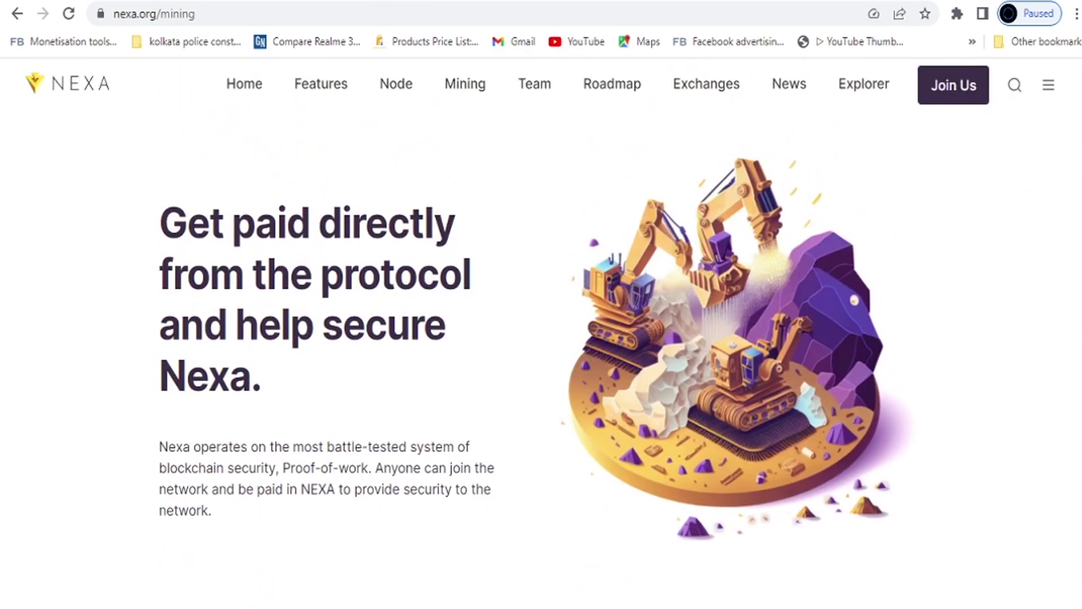
{"action": "scroll", "coordinate": [541, 333], "scroll_direction": "down", "scroll_amount": 15}
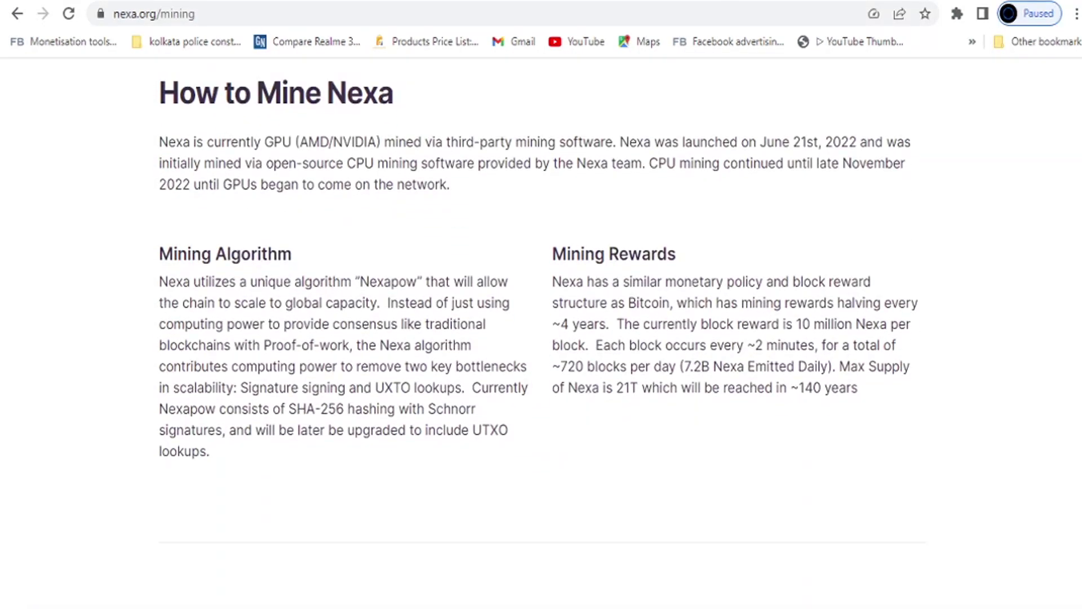
{"action": "scroll", "coordinate": [704, 440], "scroll_direction": "down", "scroll_amount": 4}
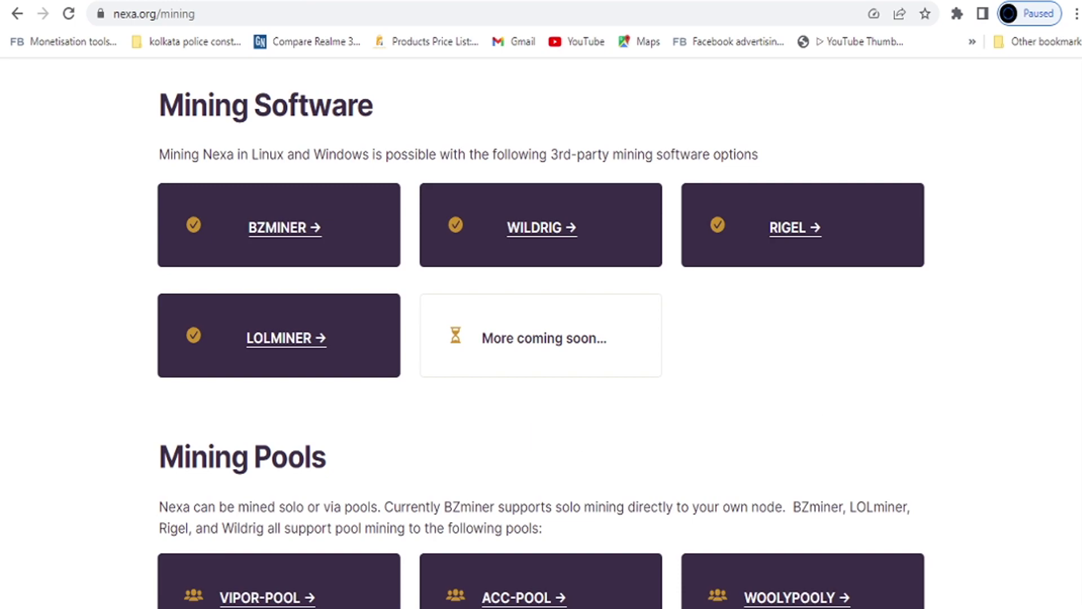
{"action": "scroll", "coordinate": [540, 335], "scroll_direction": "down", "scroll_amount": 4}
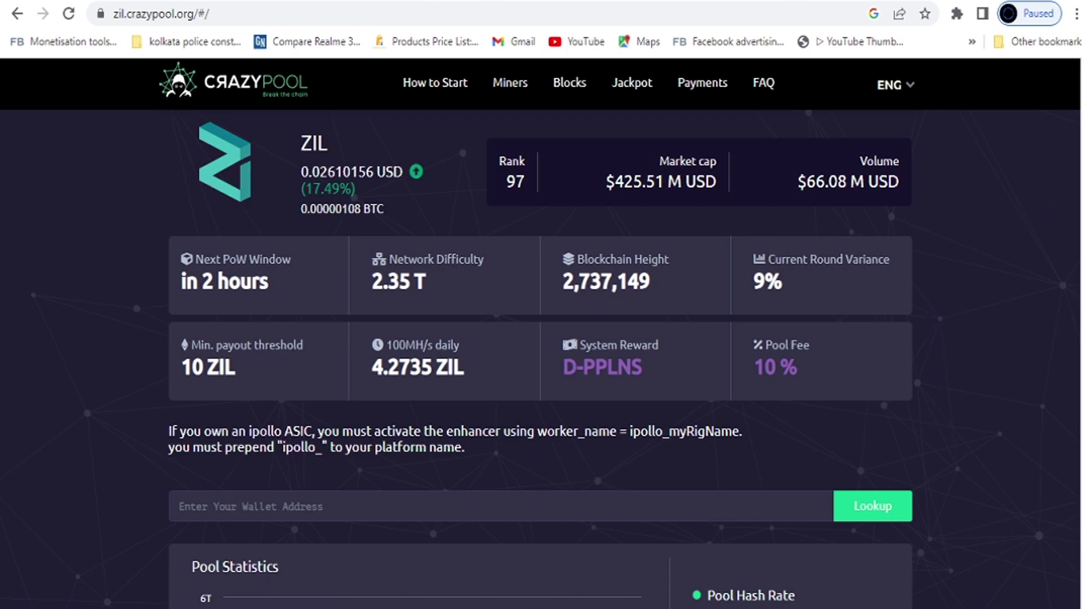
Check the CrazyPool ZIL pool statistics, then visit the Exodus wallet download page
{"action": "scroll", "coordinate": [542, 339], "scroll_direction": "down", "scroll_amount": 5}
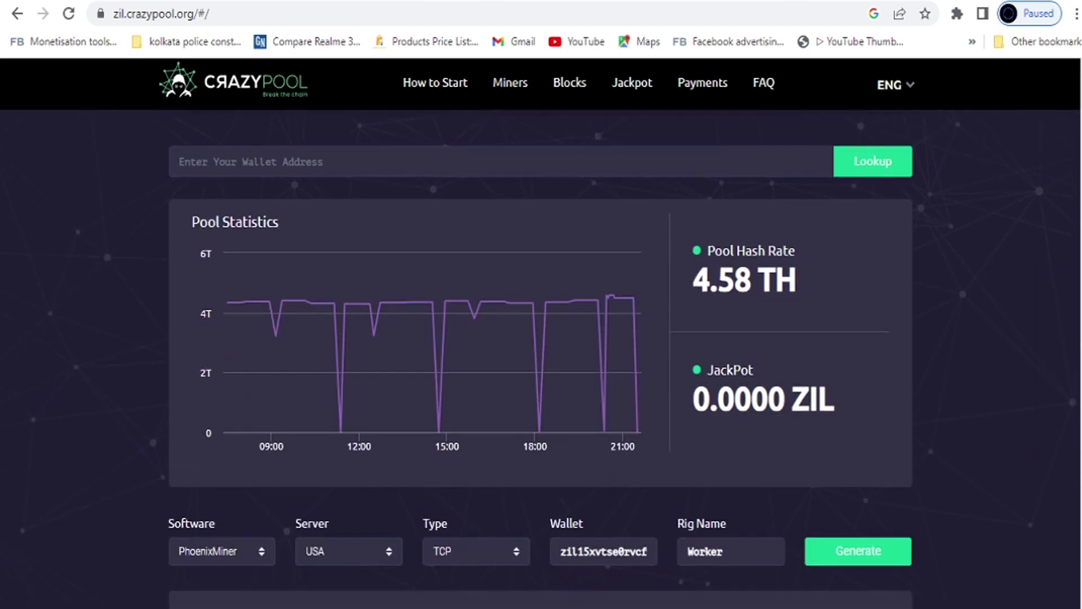
{"action": "scroll", "coordinate": [541, 338], "scroll_direction": "up", "scroll_amount": 5}
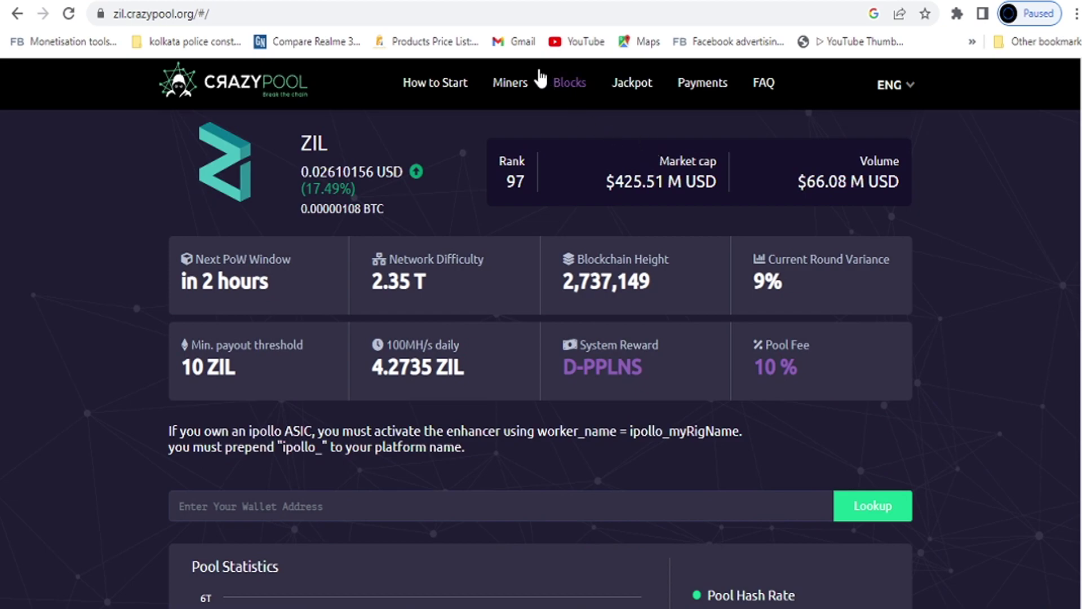
{"action": "left_click", "coordinate": [536, 13]}
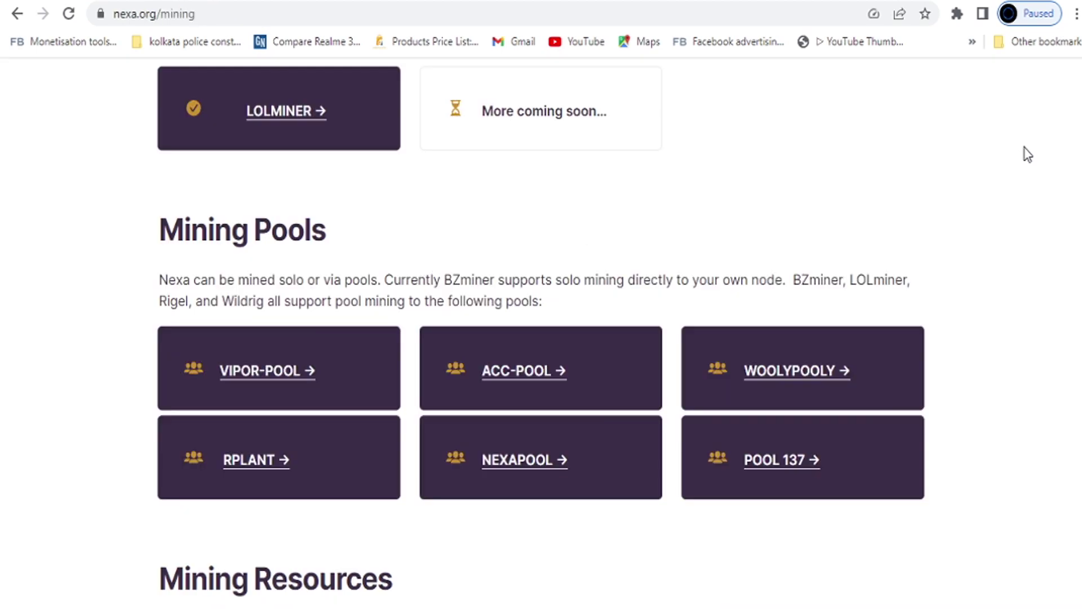
{"action": "scroll", "coordinate": [1024, 152], "scroll_direction": "up", "scroll_amount": 10}
{"action": "scroll", "coordinate": [1060, 155], "scroll_direction": "up", "scroll_amount": 2}
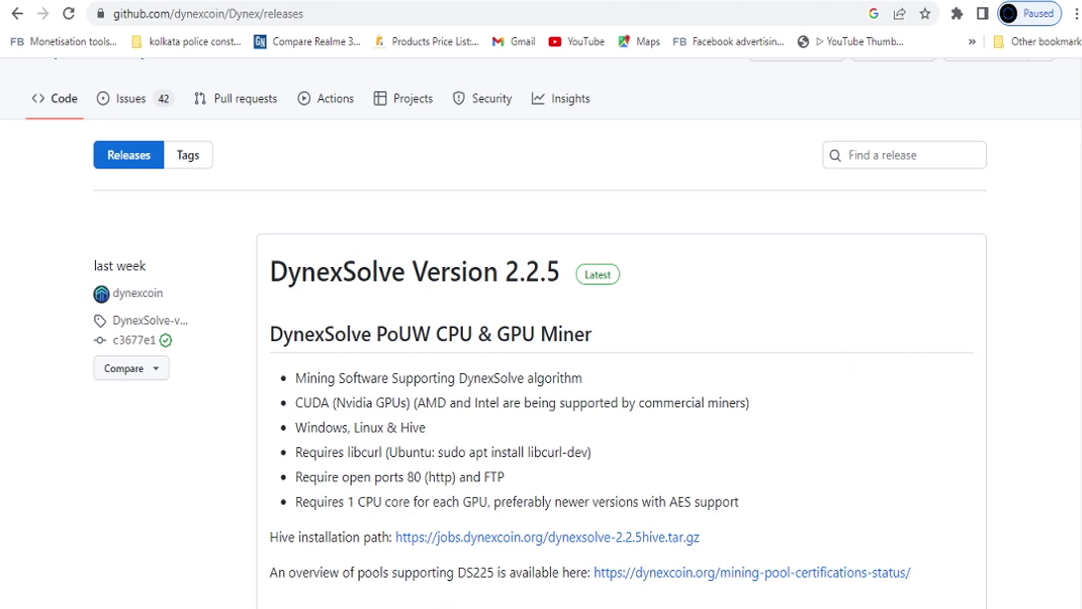
Read the DynexSolve Version 2.2.5 release notes, then switch to the Hive OS rig tab
{"action": "scroll", "coordinate": [541, 338], "scroll_direction": "down", "scroll_amount": 1}
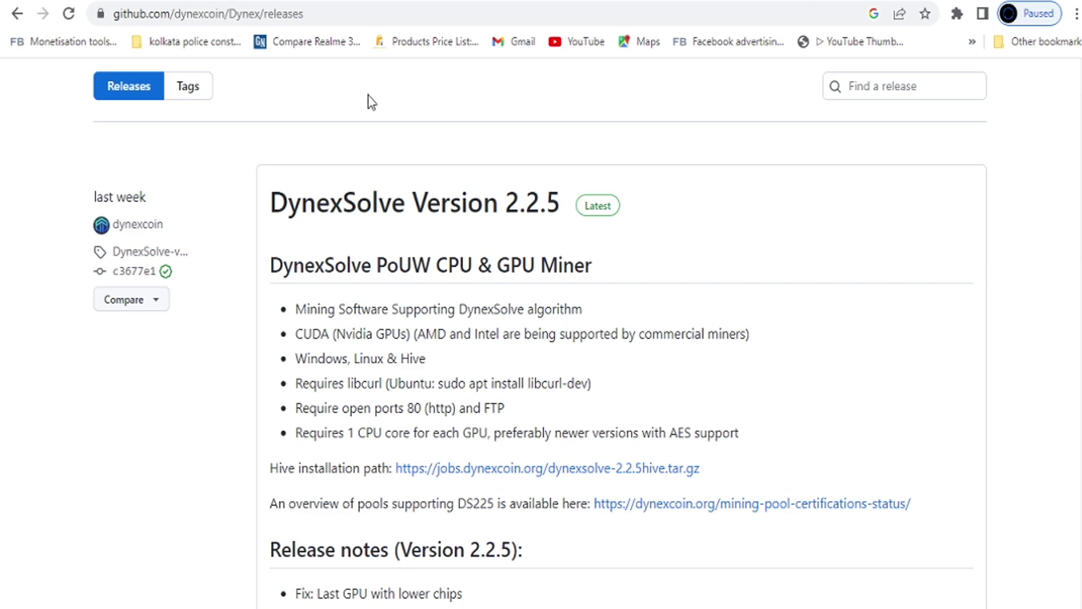
{"action": "key", "text": "ctrl+Tab"}
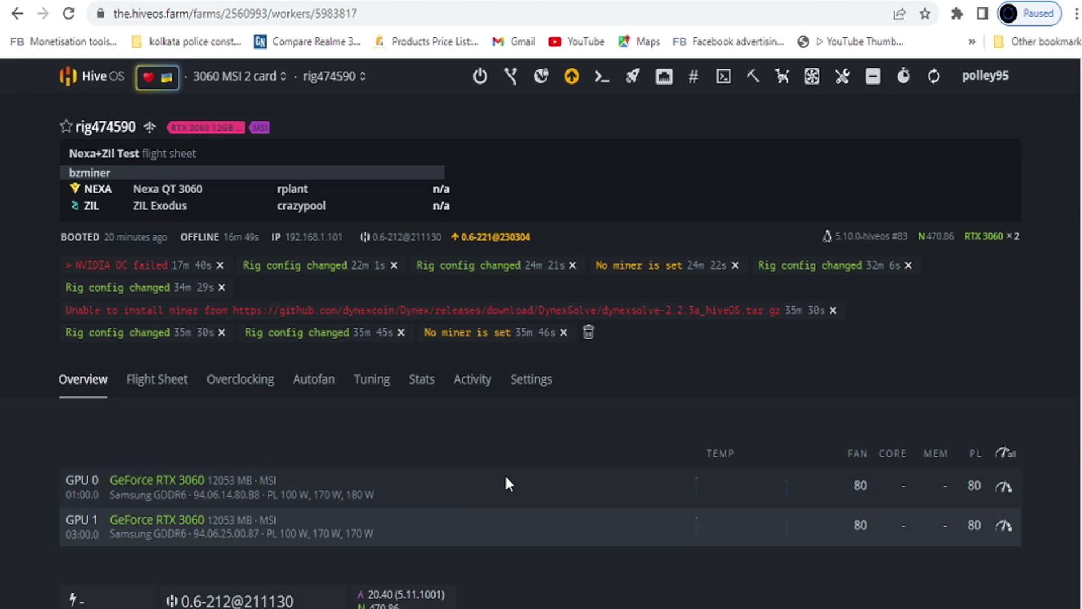
{"action": "mouse_move", "coordinate": [224, 261]}
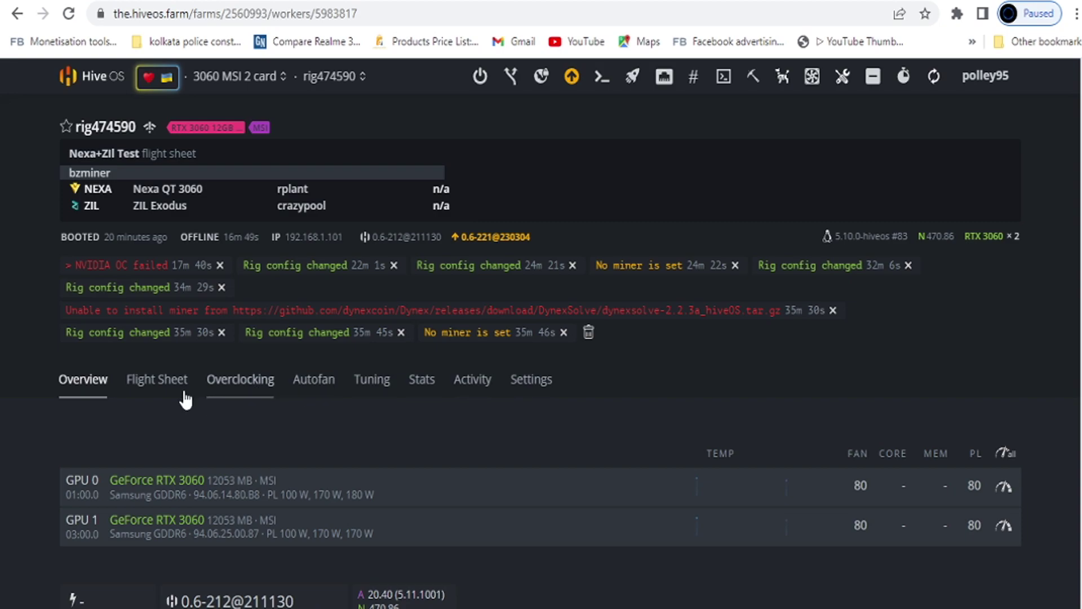
Open the rig's Flight Sheet tab and scroll through the available flight sheets
{"action": "left_click", "coordinate": [166, 389]}
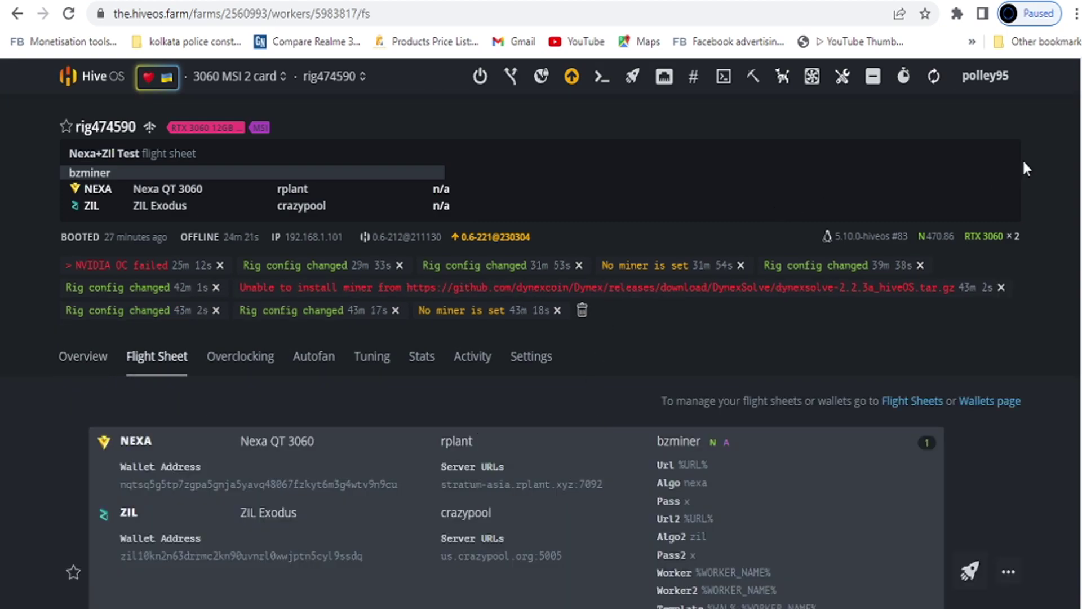
{"action": "scroll", "coordinate": [628, 408], "scroll_direction": "down", "scroll_amount": 10}
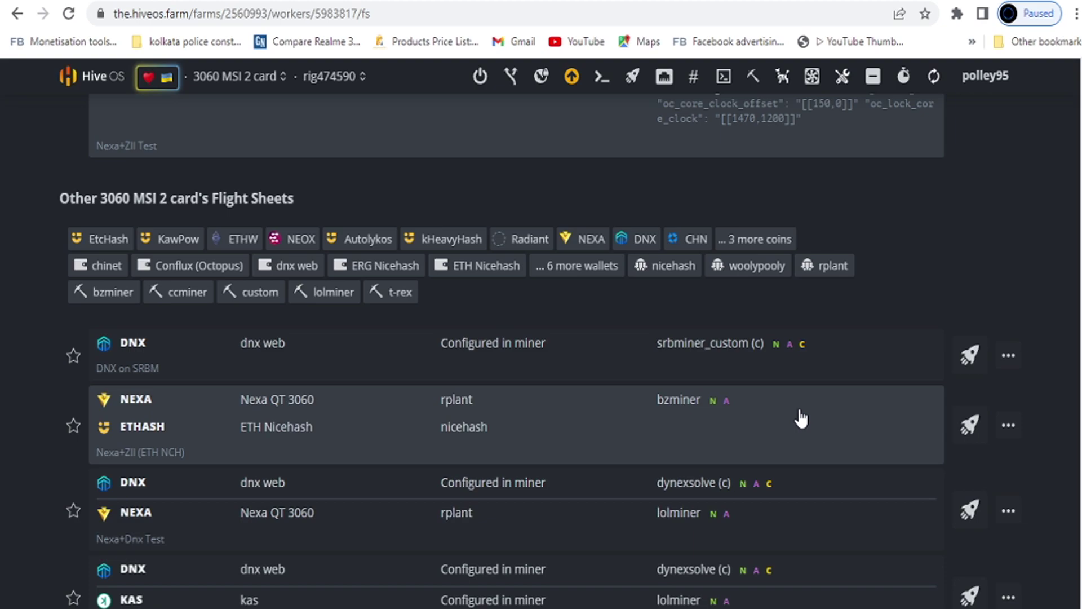
{"action": "scroll", "coordinate": [801, 419], "scroll_direction": "up", "scroll_amount": 8}
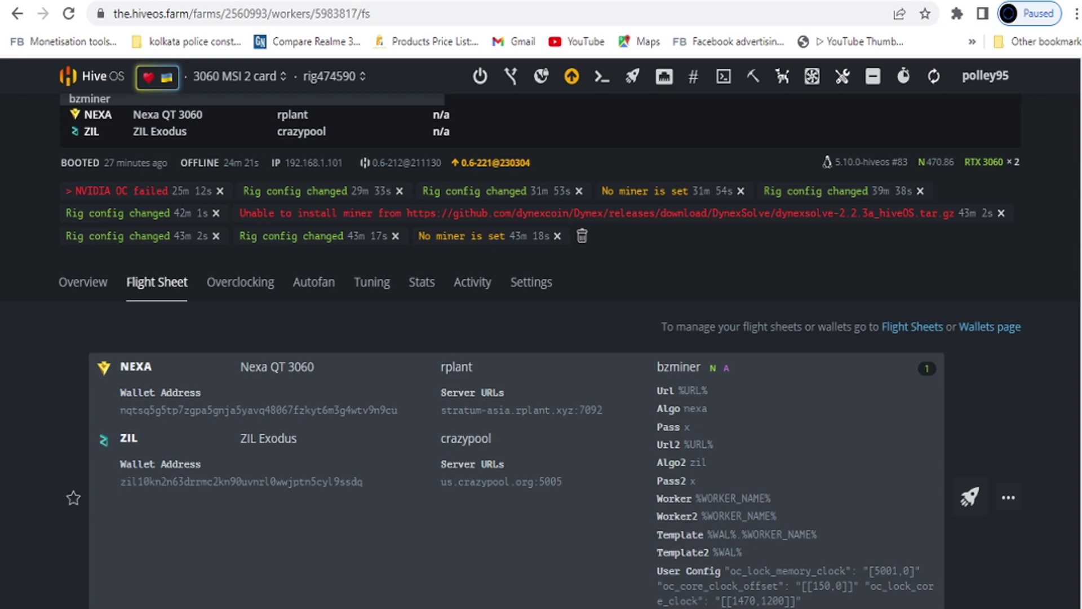
{"action": "scroll", "coordinate": [1049, 175], "scroll_direction": "up", "scroll_amount": 2}
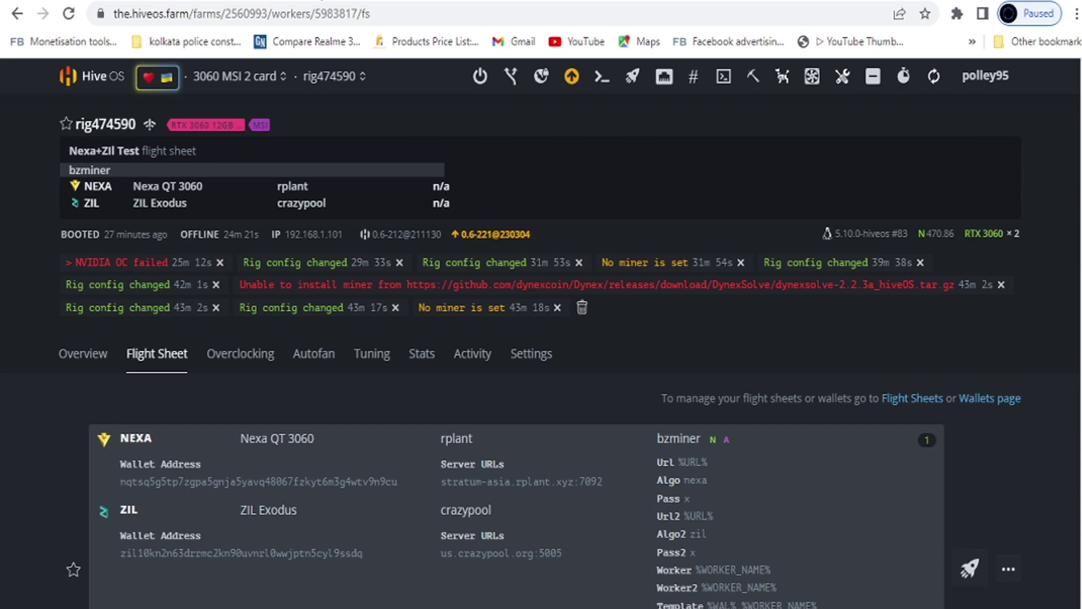
Glance at the Zilliqa mining tab, then return to the current Nexa+Zil Test flight sheet card
{"action": "left_click", "coordinate": [338, 2]}
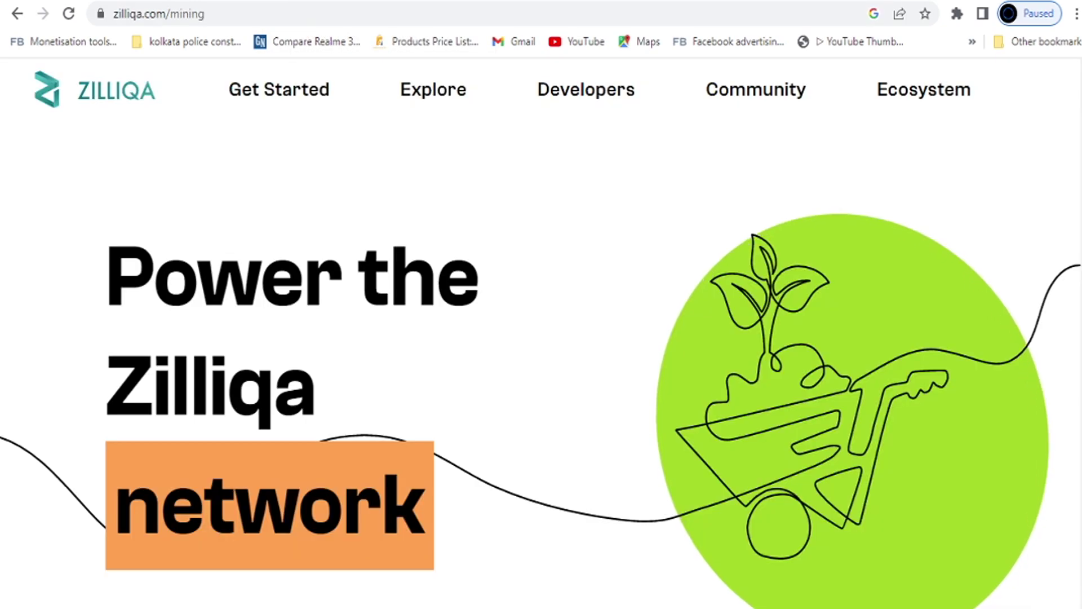
{"action": "key", "text": "ctrl+Tab"}
{"action": "key", "text": "ctrl+Tab"}
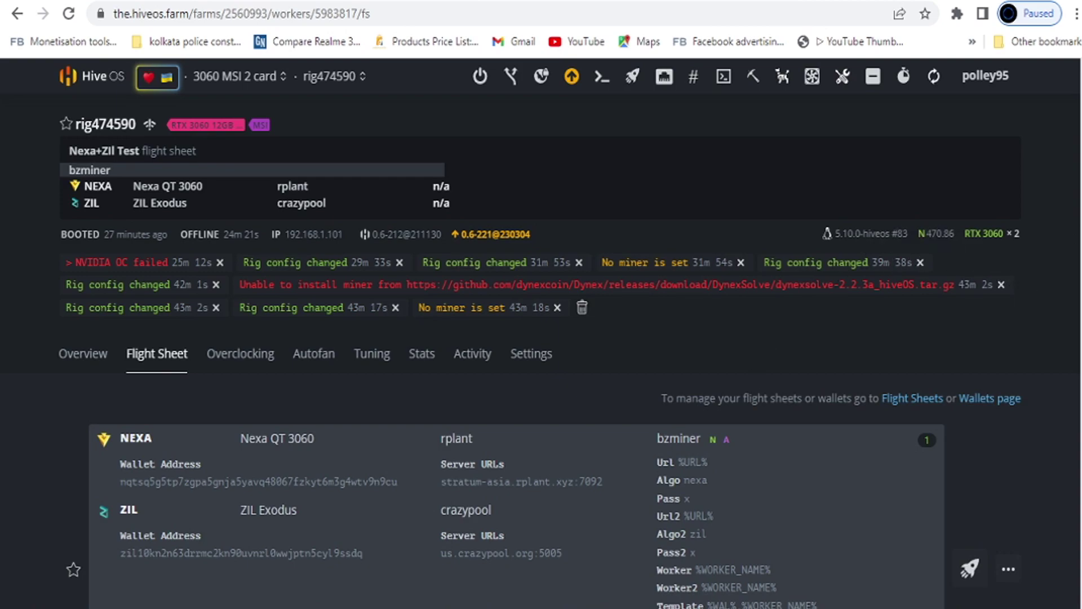
{"action": "scroll", "coordinate": [540, 360], "scroll_direction": "down", "scroll_amount": 2}
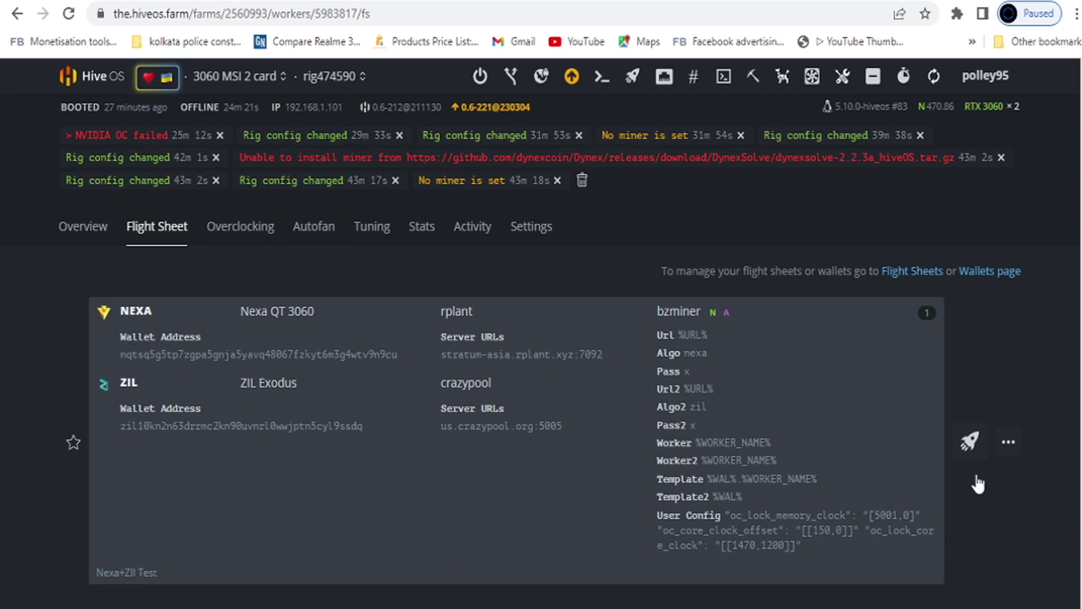
{"action": "left_click", "coordinate": [1009, 446]}
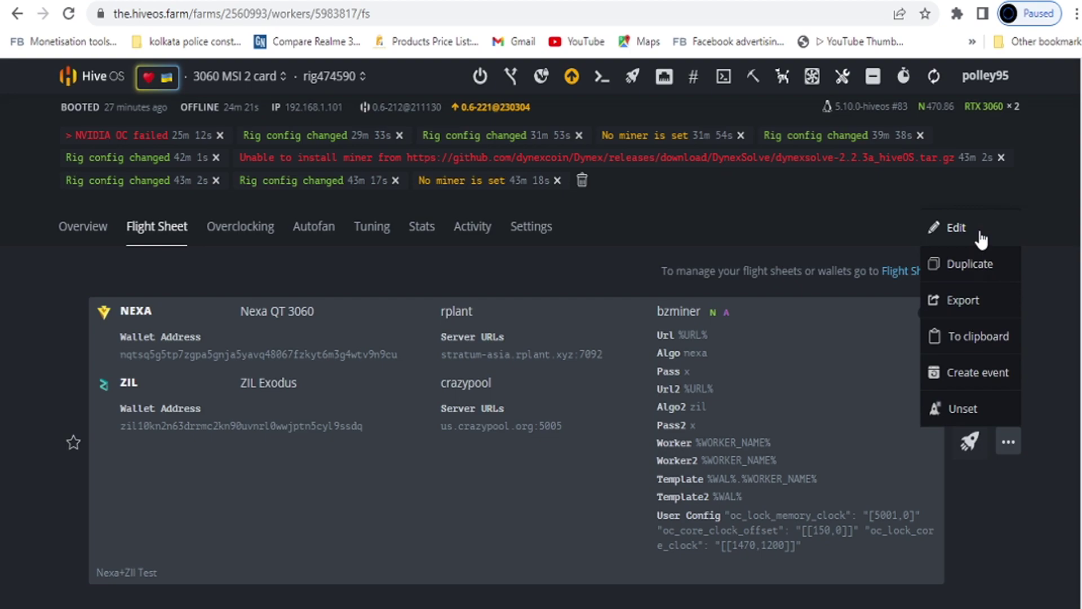
{"action": "left_click", "coordinate": [957, 228]}
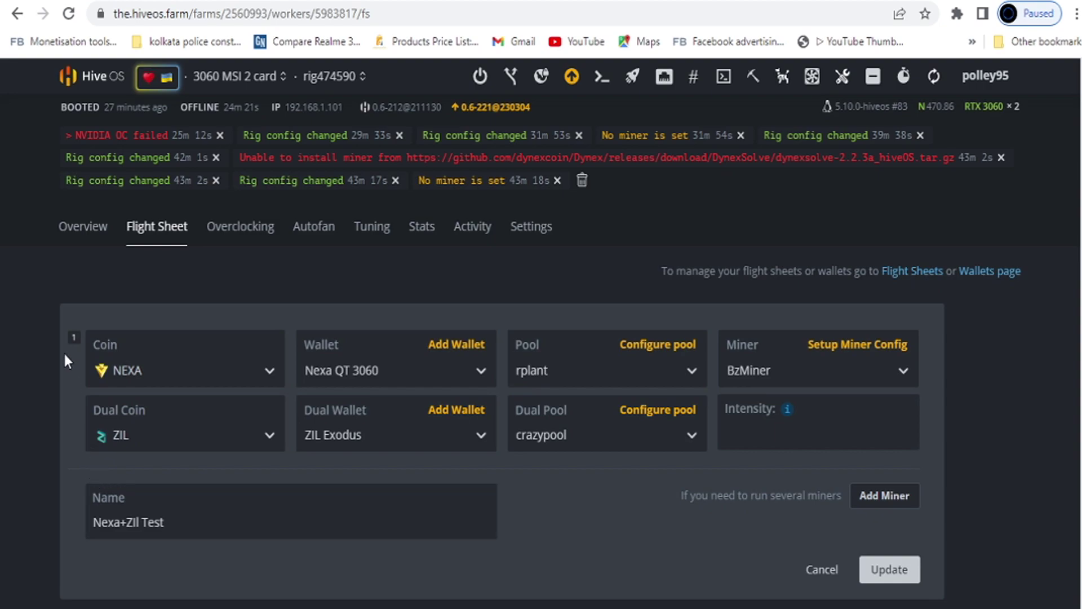
{"action": "left_click", "coordinate": [154, 370]}
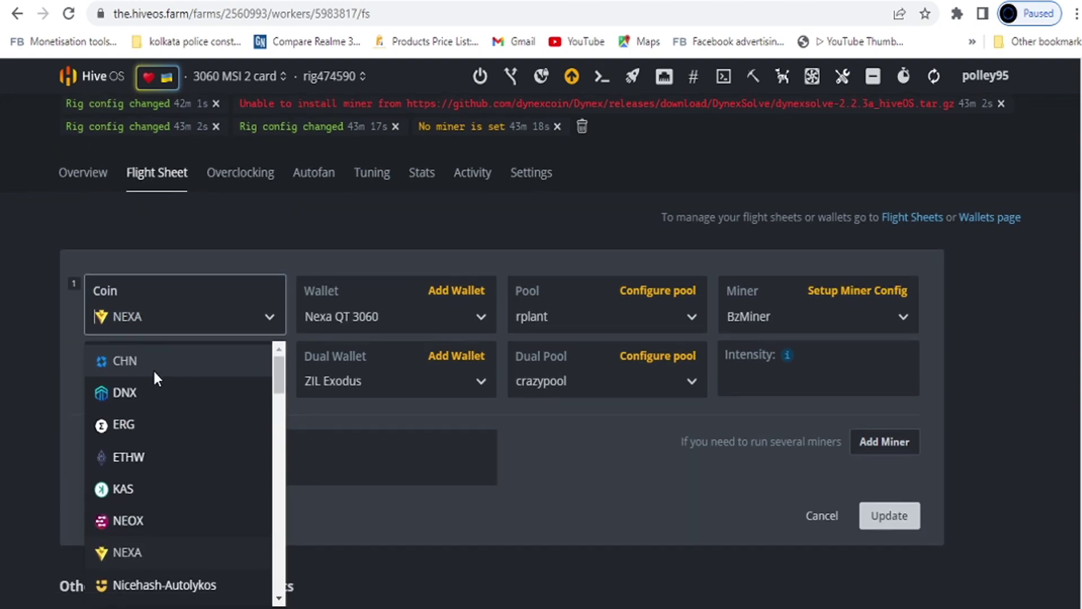
{"action": "left_click", "coordinate": [221, 312]}
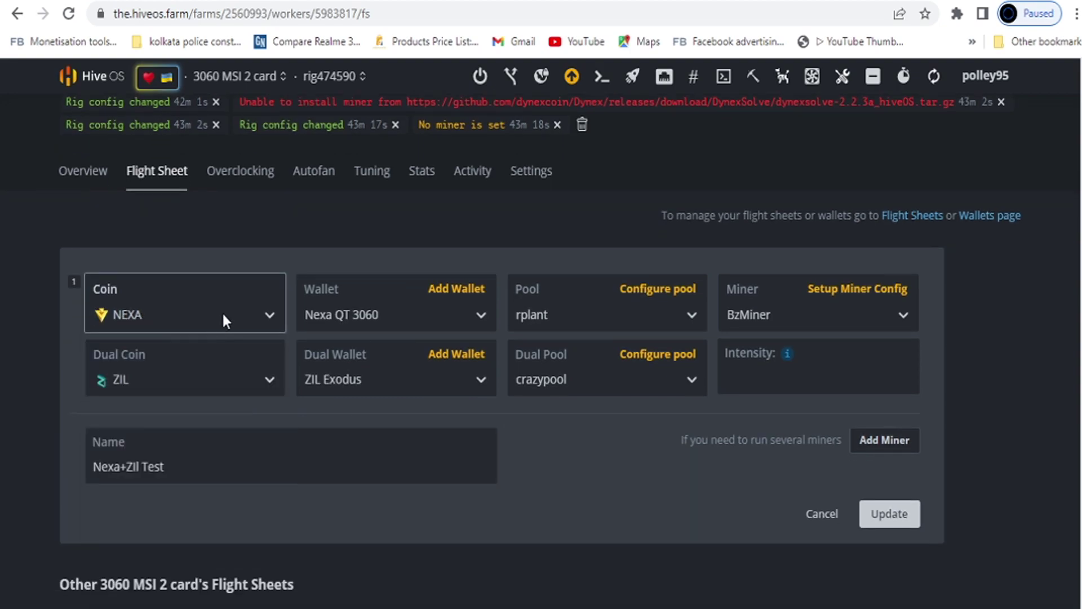
{"action": "left_click", "coordinate": [364, 316]}
{"action": "left_click", "coordinate": [374, 312]}
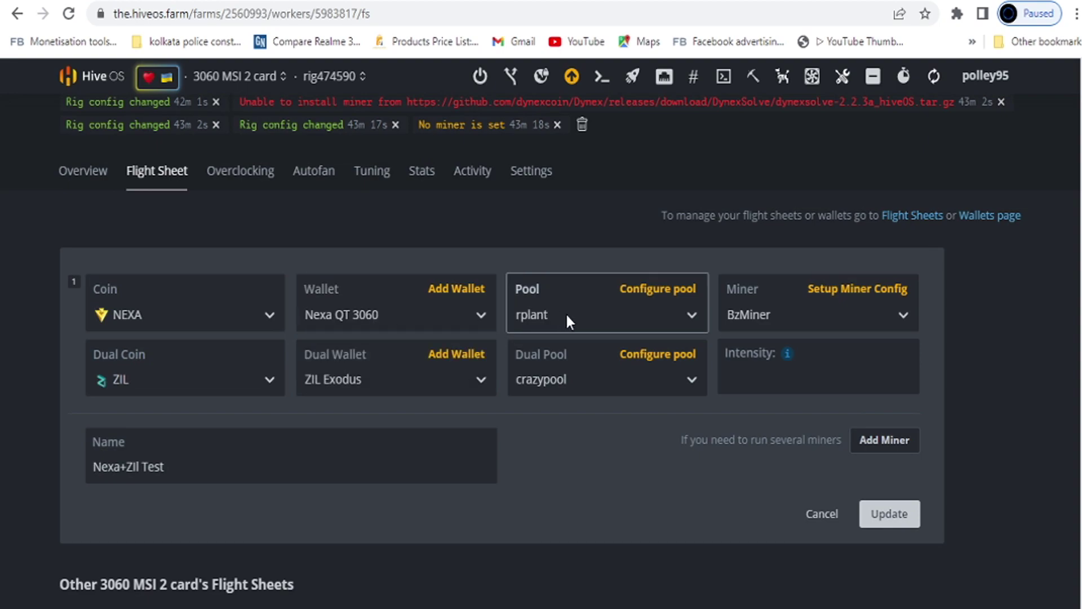
{"action": "left_click", "coordinate": [658, 295]}
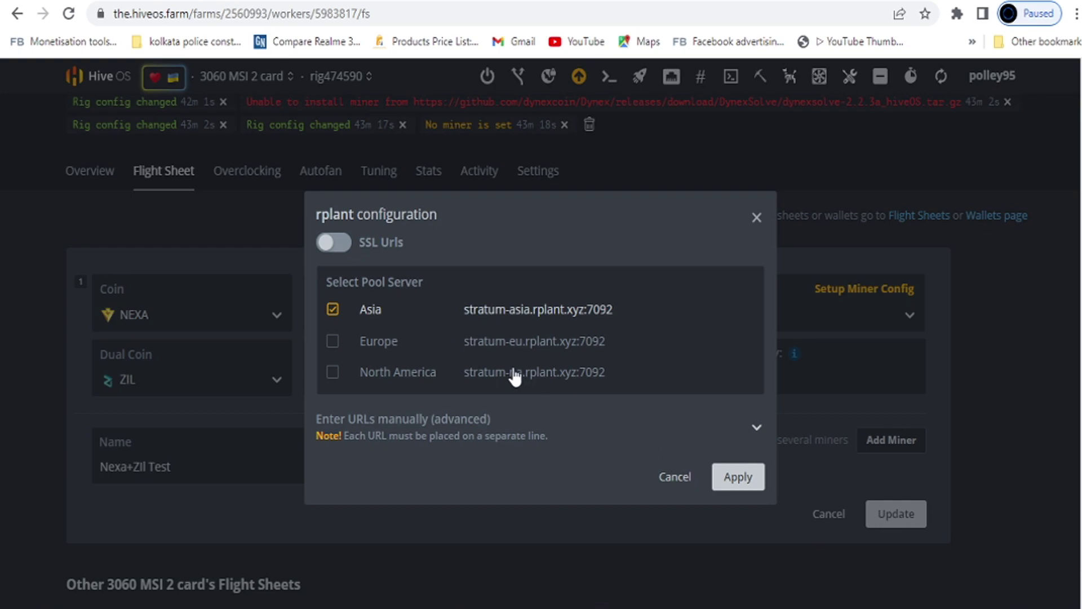
{"action": "left_click", "coordinate": [680, 477]}
{"action": "left_click", "coordinate": [796, 325]}
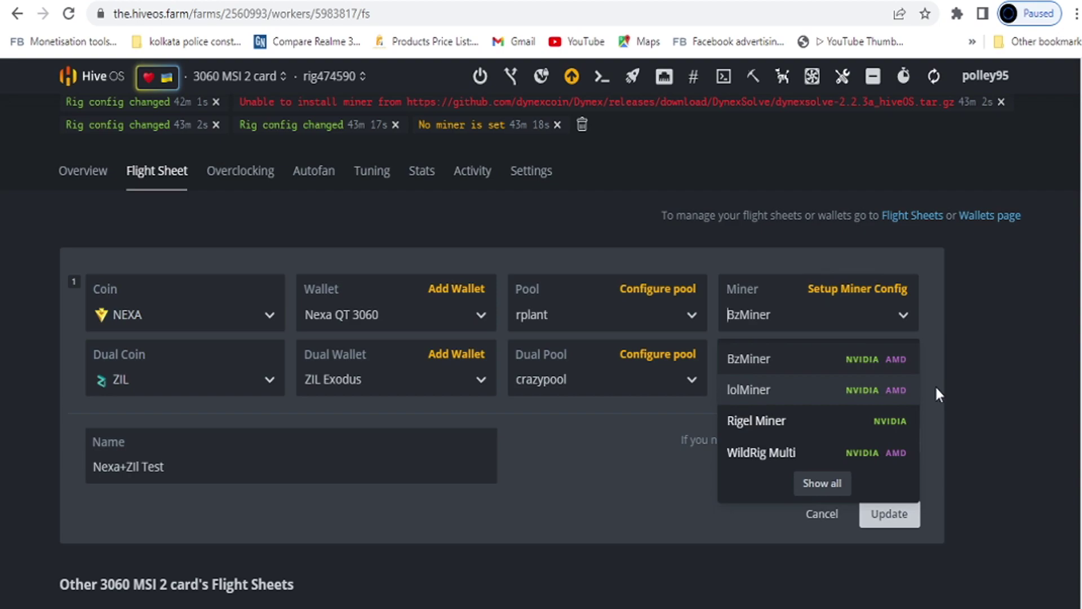
{"action": "left_click", "coordinate": [798, 356]}
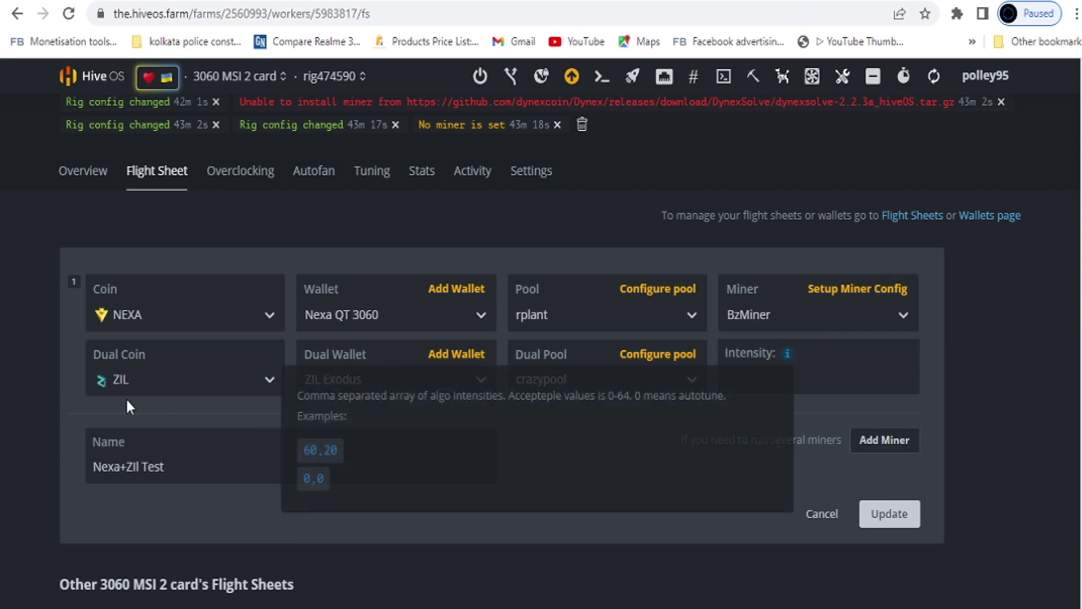
Make Nicehash-Ethash the dual coin with the ETH Nicehash dual wallet
{"action": "left_click", "coordinate": [171, 380]}
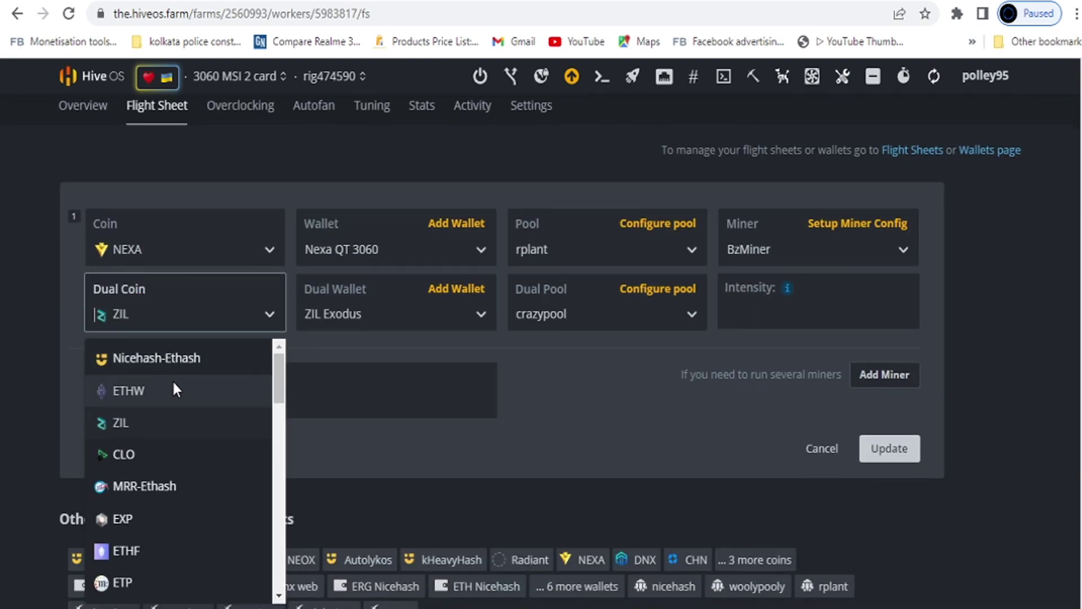
{"action": "left_click", "coordinate": [219, 361]}
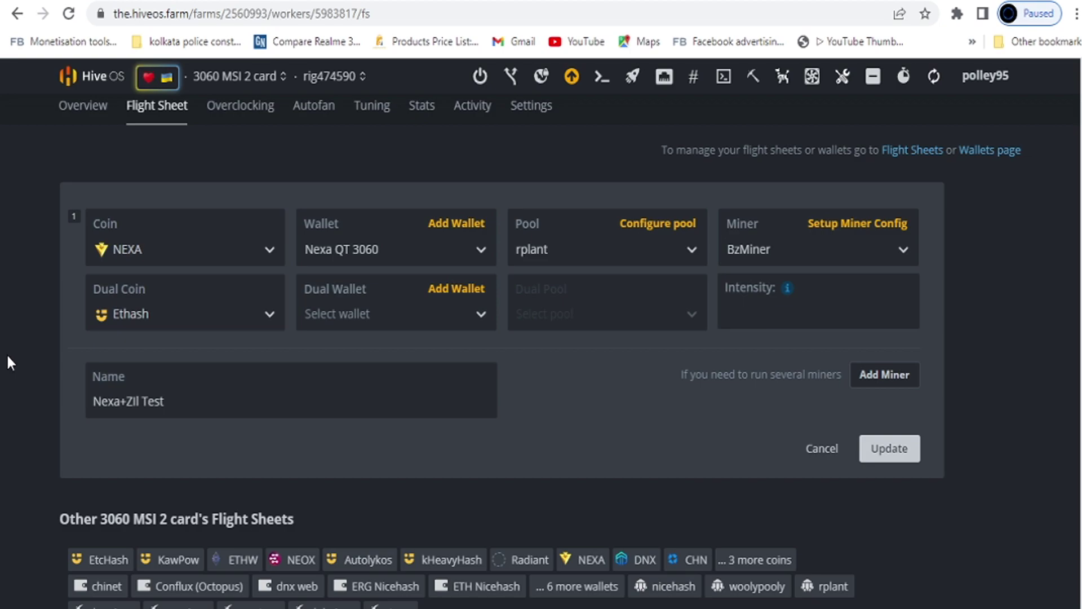
{"action": "left_click", "coordinate": [388, 311]}
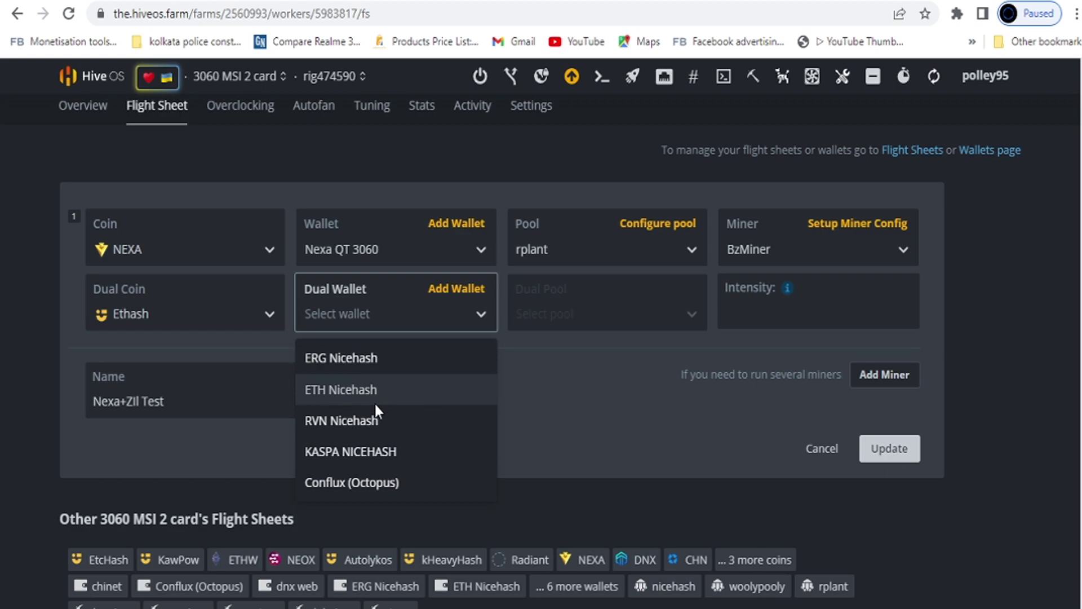
{"action": "left_click", "coordinate": [389, 393]}
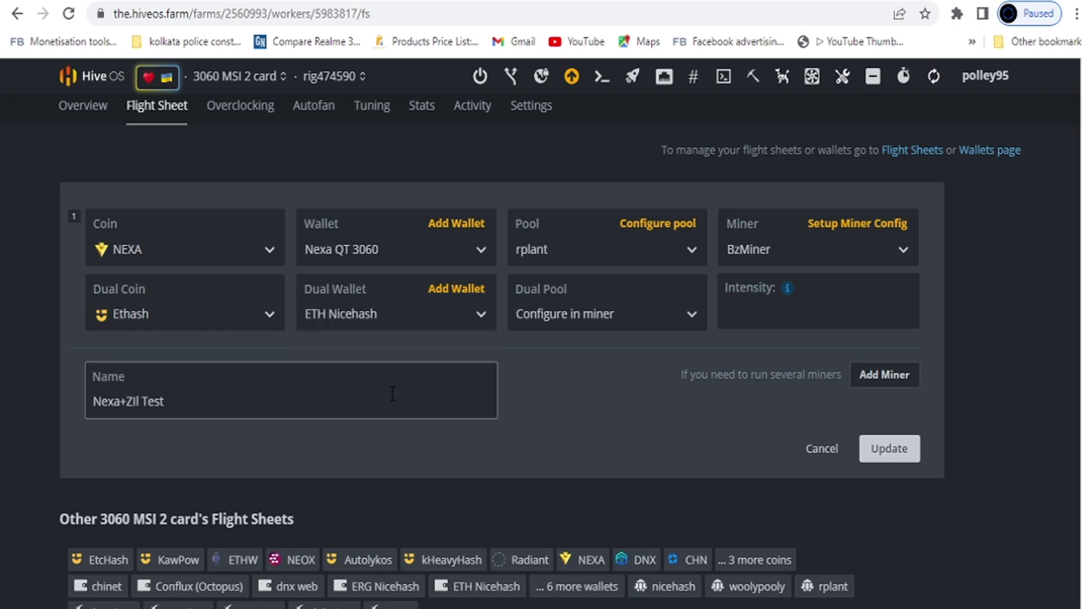
Set the dual pool to nicehash with the AUTO server and apply it
{"action": "left_click", "coordinate": [620, 326]}
{"action": "left_click", "coordinate": [568, 355]}
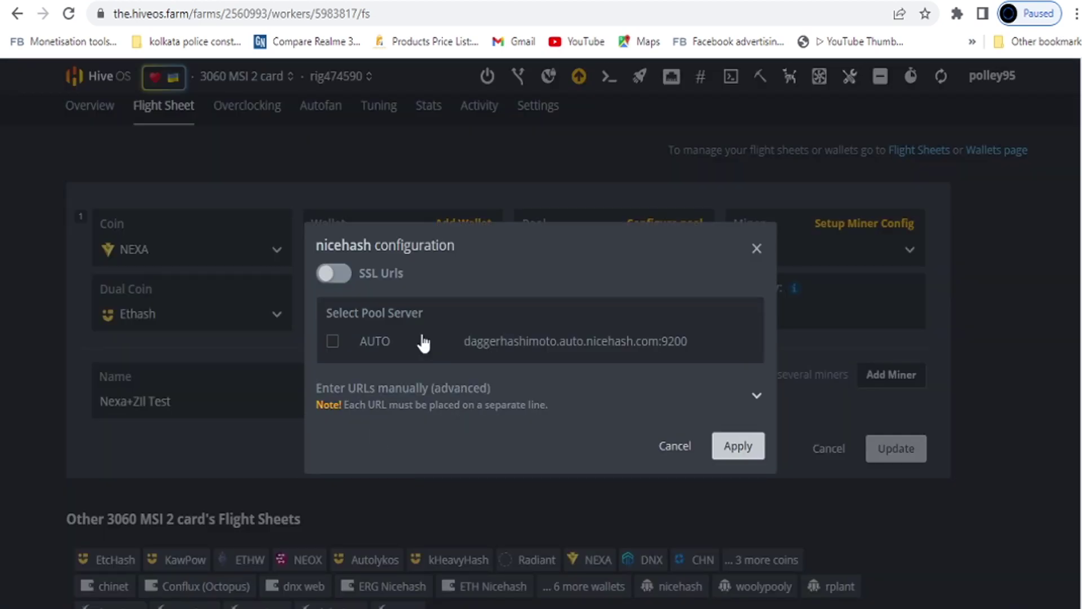
{"action": "left_click", "coordinate": [377, 343]}
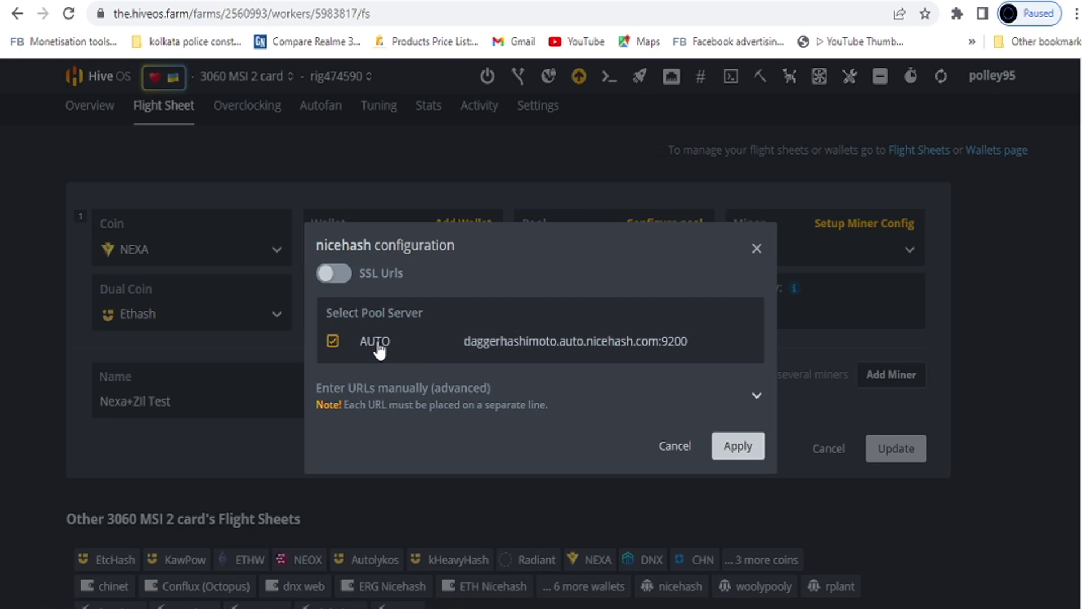
{"action": "left_click", "coordinate": [735, 449]}
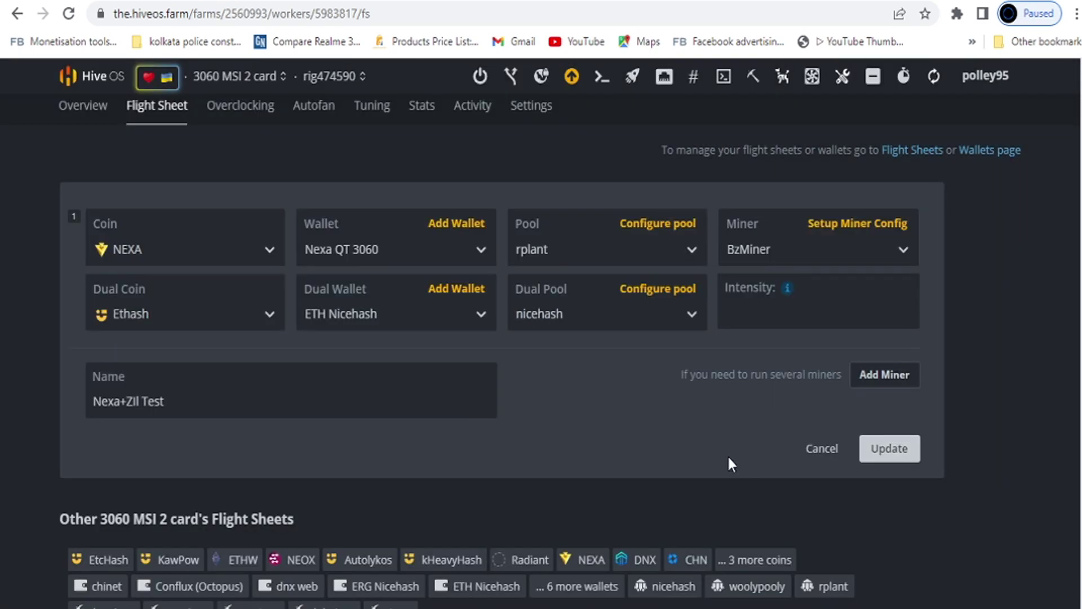
In BzMiner's miner config, set the Second coin hash algorithm to zil
{"action": "left_click", "coordinate": [853, 224]}
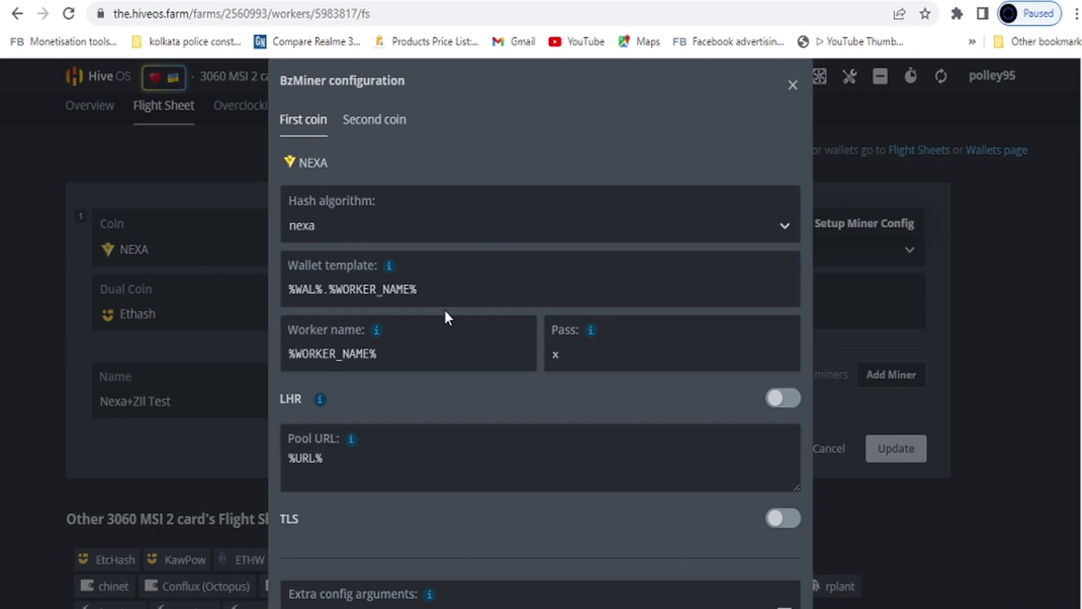
{"action": "mouse_move", "coordinate": [389, 267]}
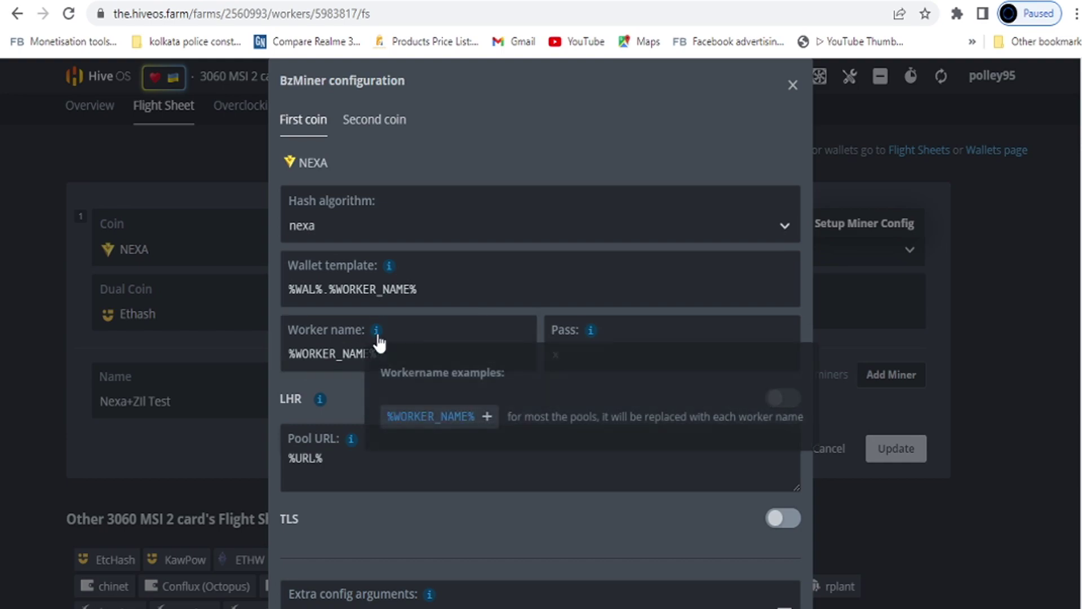
{"action": "scroll", "coordinate": [1057, 219], "scroll_direction": "down", "scroll_amount": 3}
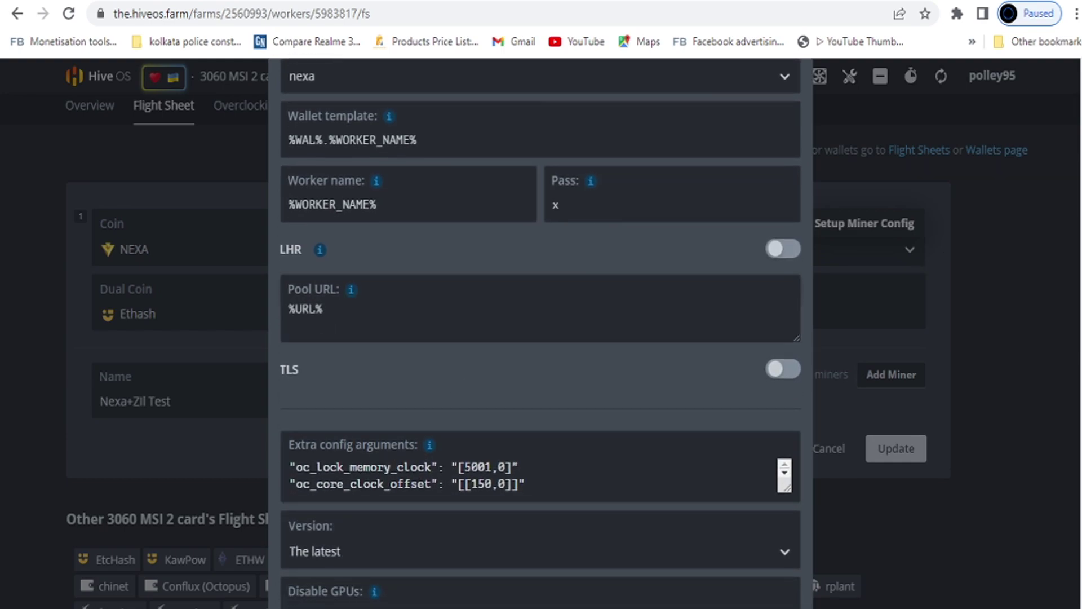
{"action": "scroll", "coordinate": [448, 371], "scroll_direction": "up", "scroll_amount": 1}
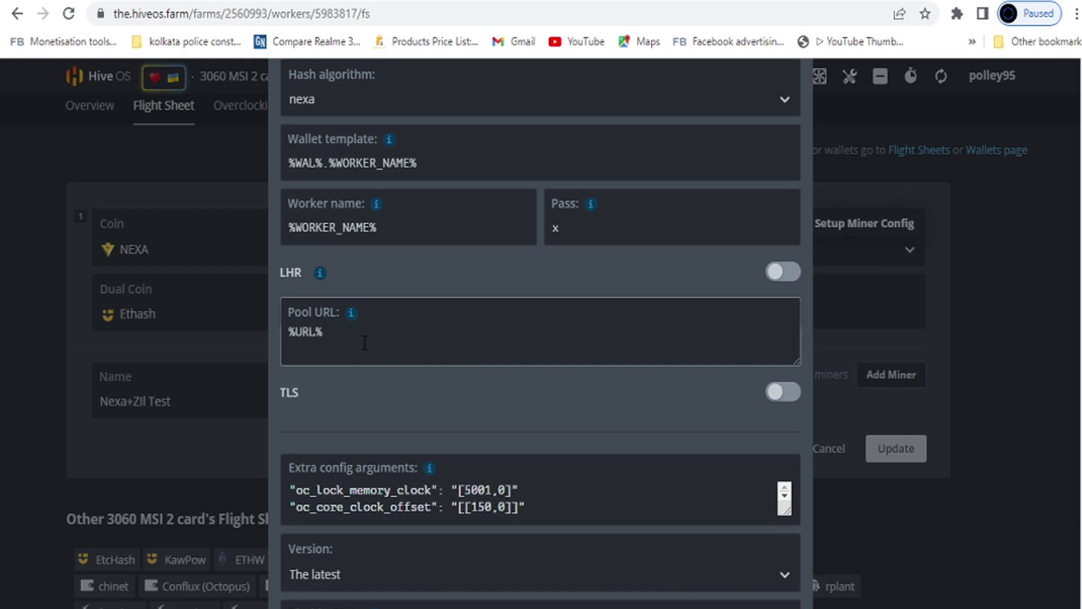
{"action": "scroll", "coordinate": [1057, 363], "scroll_direction": "up", "scroll_amount": 3}
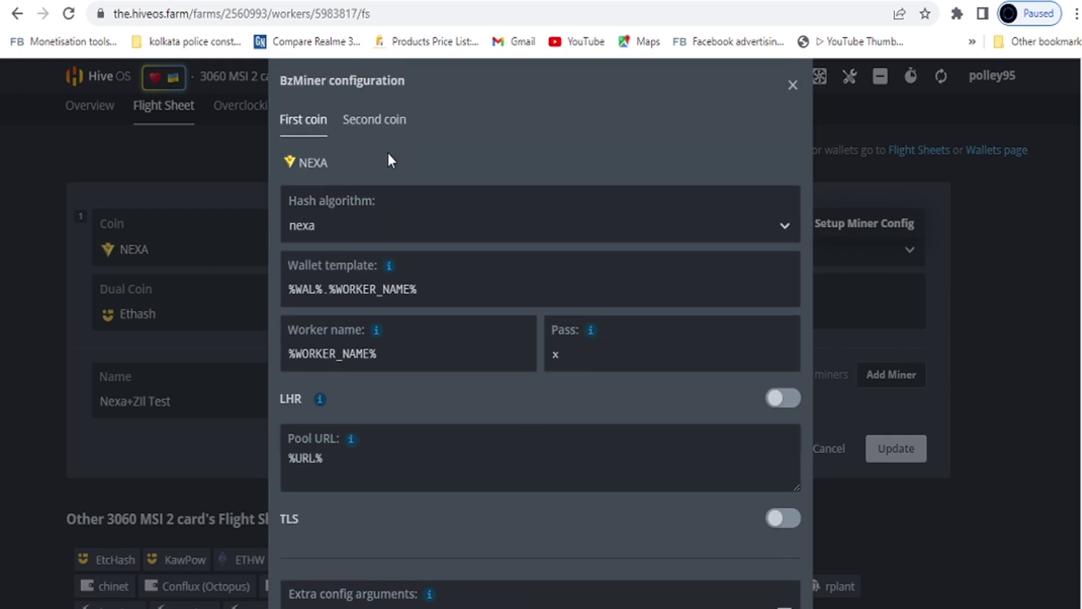
{"action": "left_click", "coordinate": [375, 124]}
{"action": "left_click", "coordinate": [391, 223]}
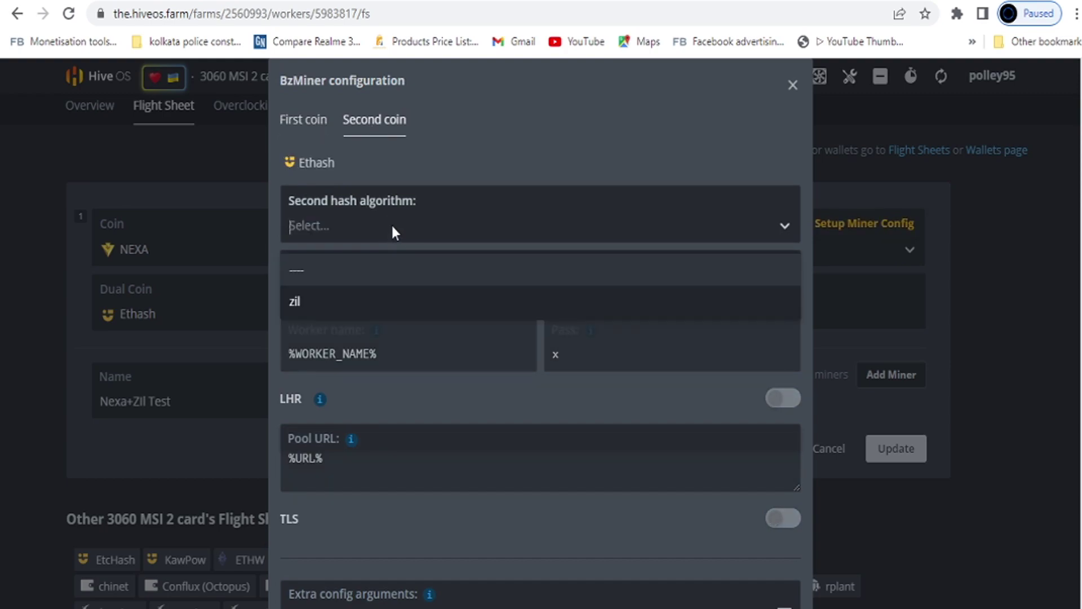
{"action": "left_click", "coordinate": [336, 308]}
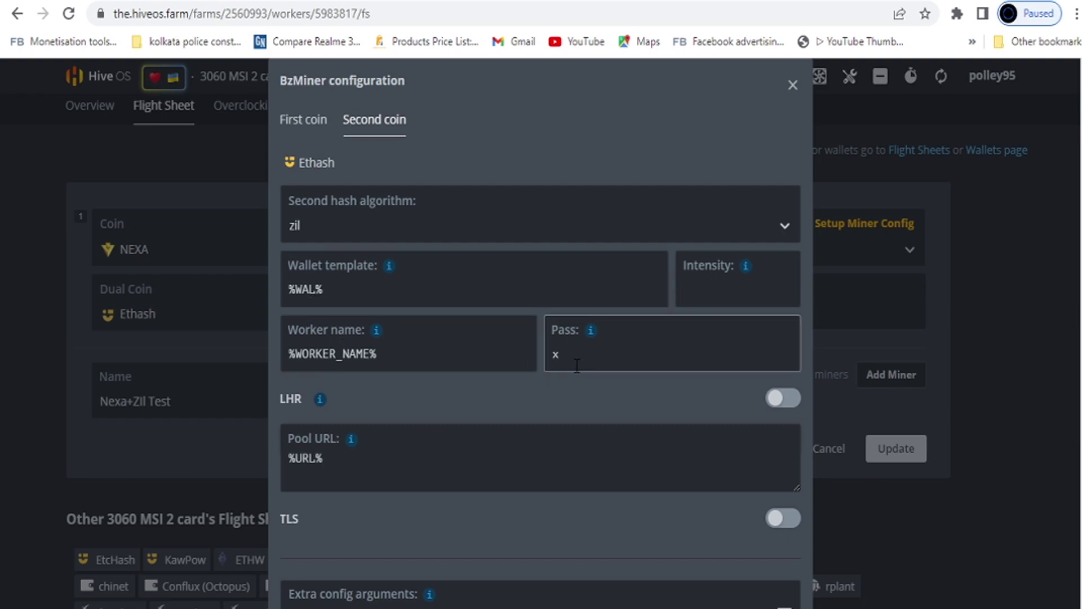
Review the extra config arguments and apply the BzMiner configuration changes
{"action": "scroll", "coordinate": [540, 339], "scroll_direction": "down", "scroll_amount": 2}
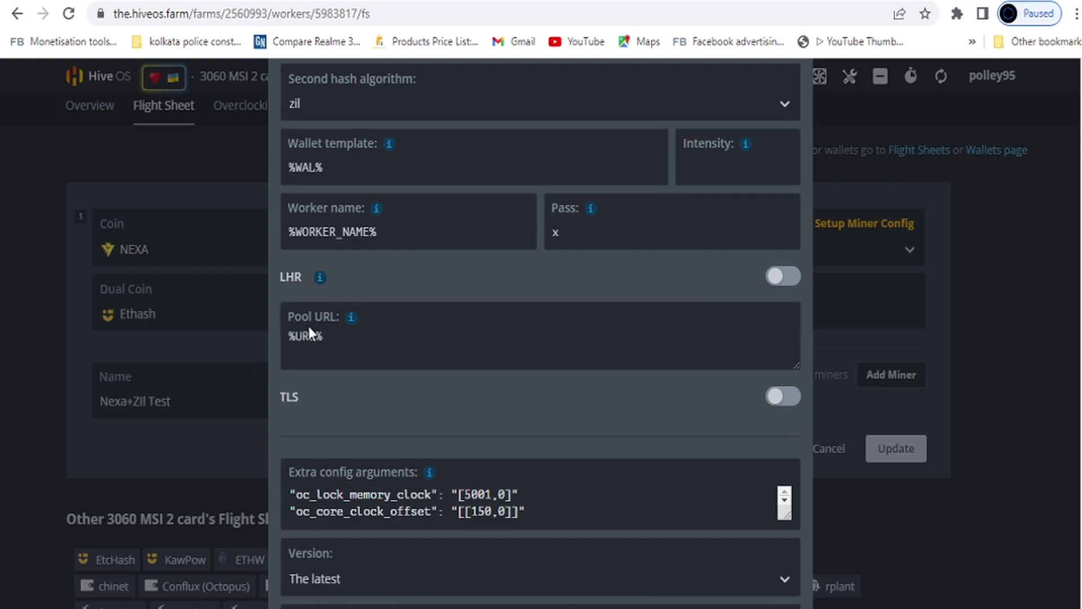
{"action": "scroll", "coordinate": [540, 333], "scroll_direction": "up", "scroll_amount": 2}
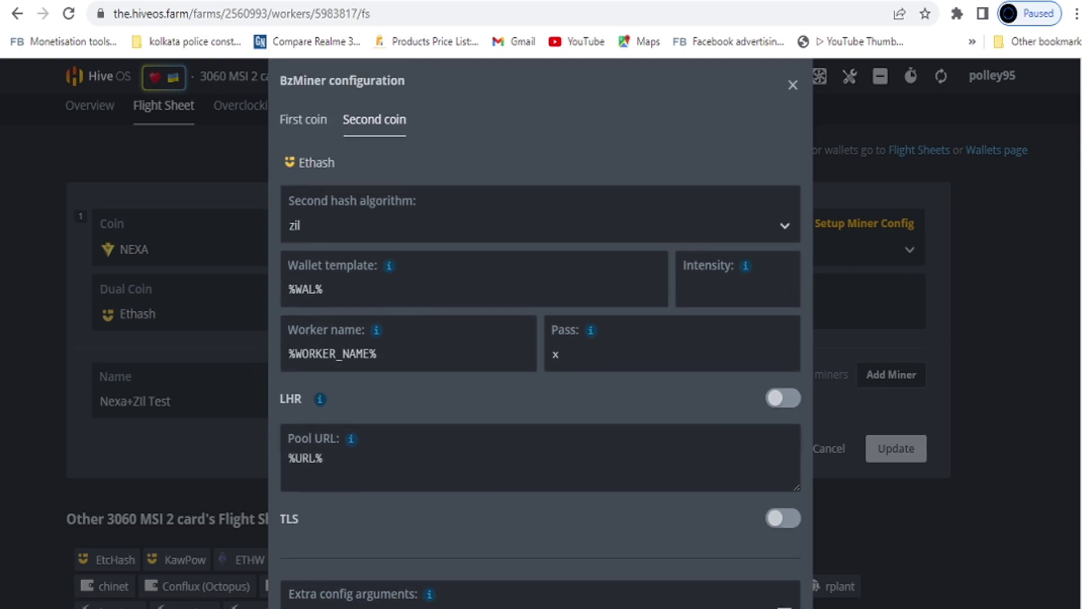
{"action": "scroll", "coordinate": [475, 441], "scroll_direction": "down", "scroll_amount": 3}
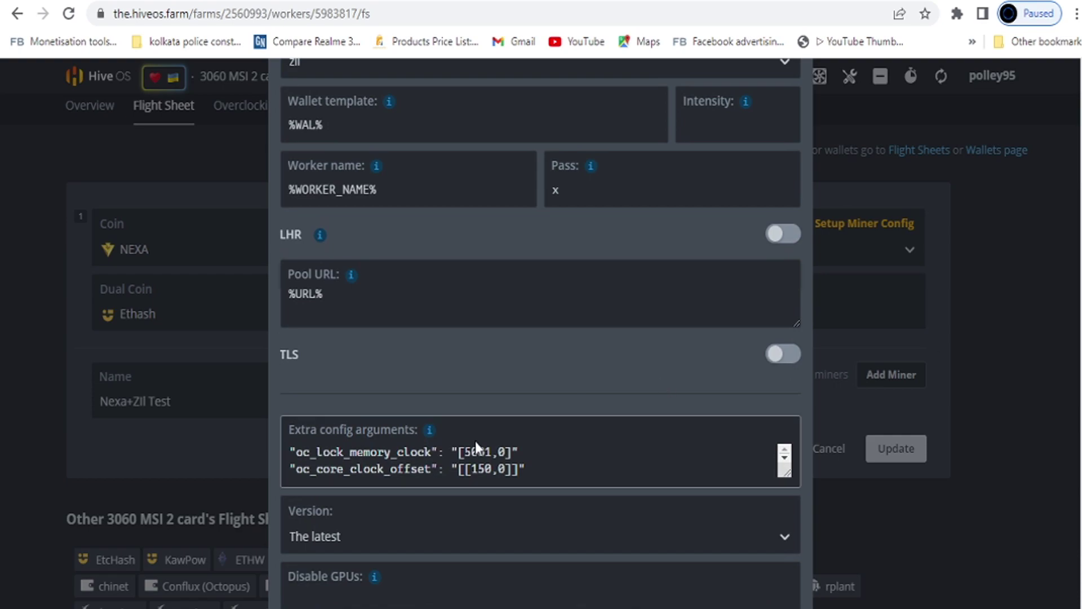
{"action": "left_click_drag", "start_coordinate": [790, 476], "coordinate": [785, 508]}
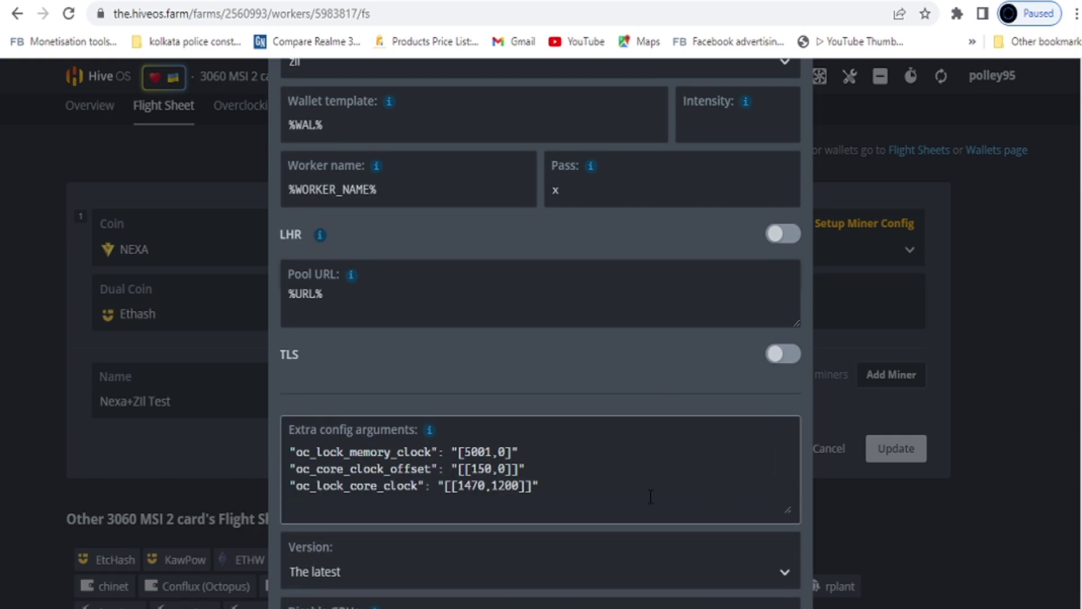
{"action": "scroll", "coordinate": [652, 500], "scroll_direction": "up", "scroll_amount": 2}
{"action": "scroll", "coordinate": [652, 500], "scroll_direction": "down", "scroll_amount": 3}
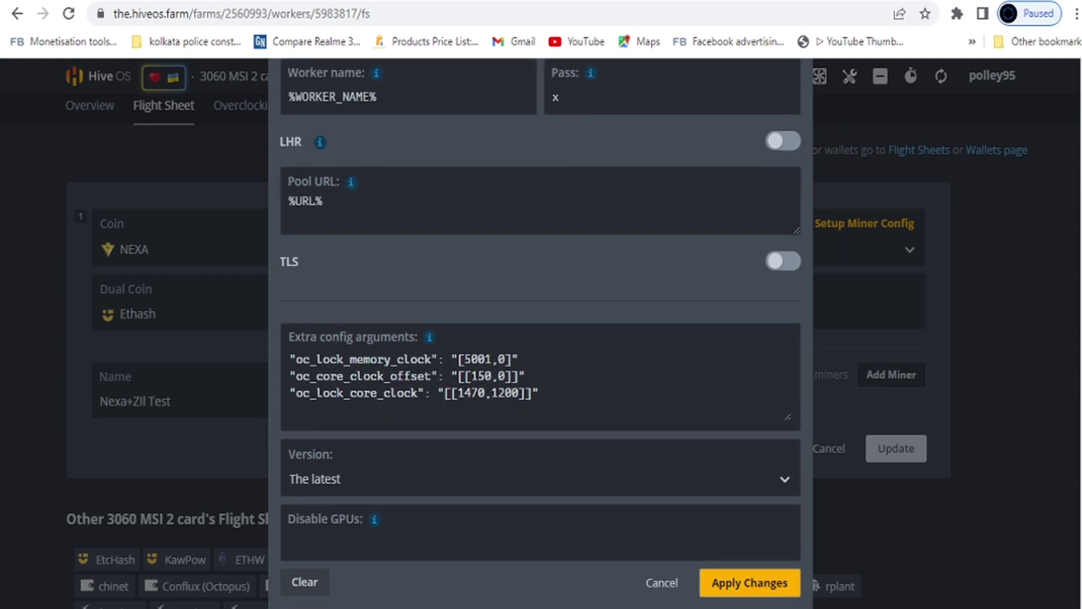
{"action": "left_click", "coordinate": [663, 585]}
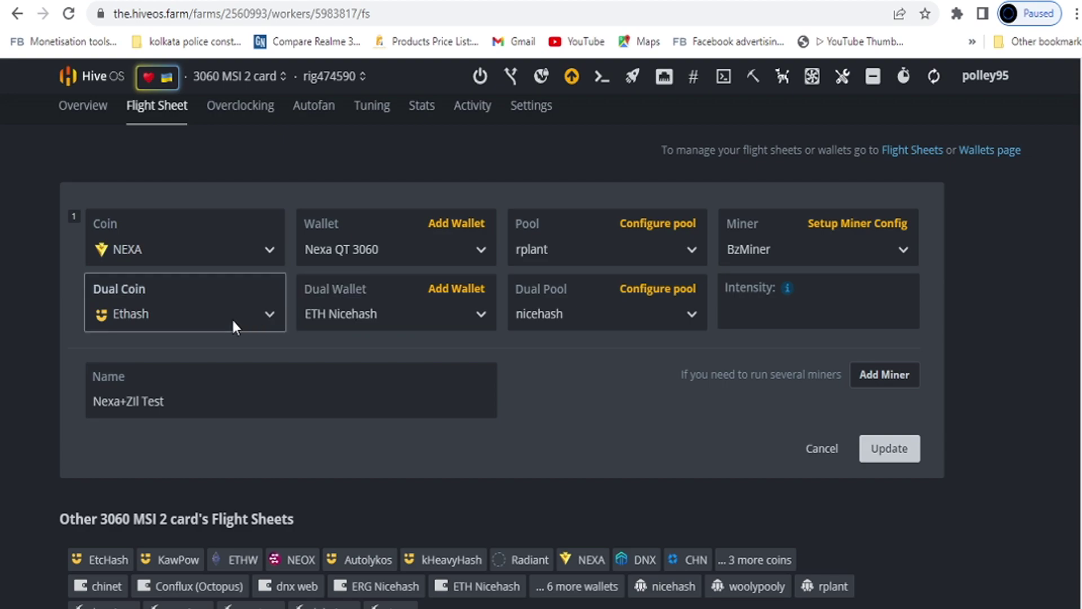
Switch the dual coin back to ZIL with ZIL Exodus as its wallet
{"action": "left_click", "coordinate": [209, 315]}
{"action": "left_click", "coordinate": [159, 420]}
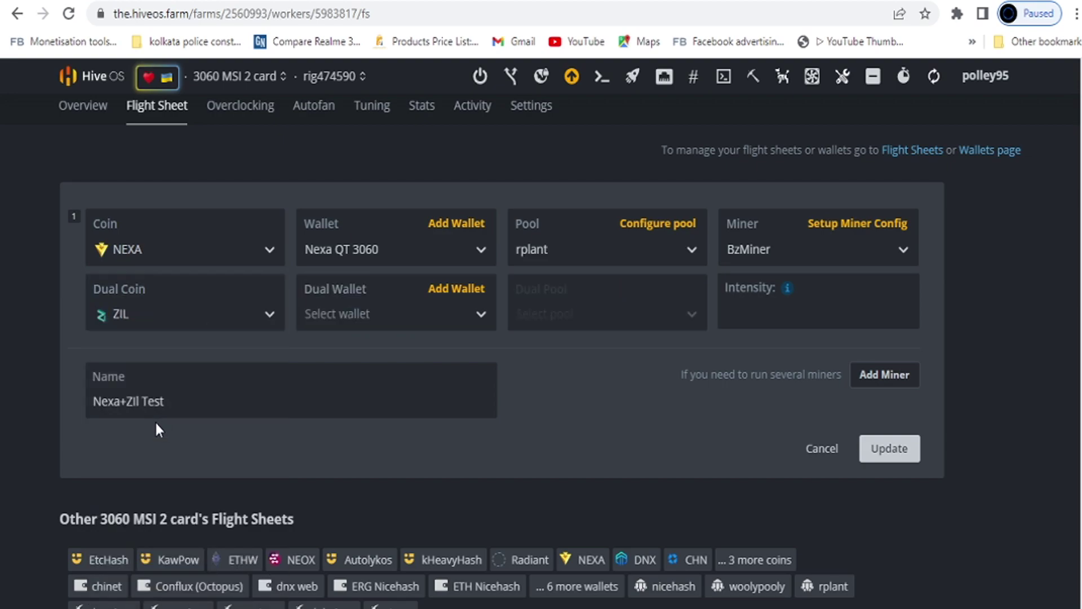
{"action": "left_click", "coordinate": [397, 315]}
{"action": "left_click", "coordinate": [377, 361]}
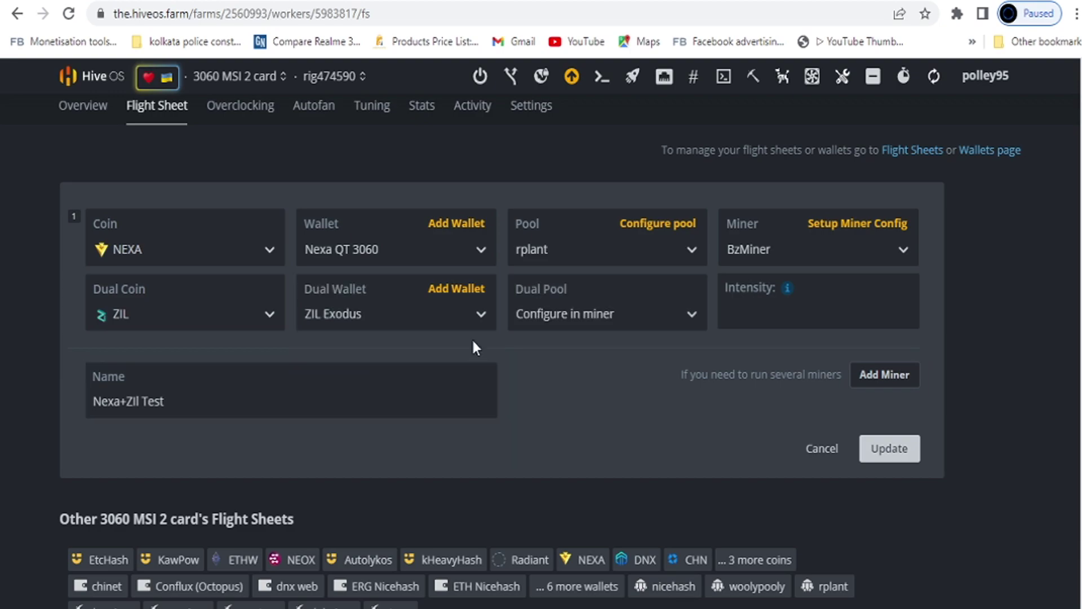
Set the dual pool to crazypool's US server us.crazypool.org:5005 and apply
{"action": "left_click", "coordinate": [593, 314]}
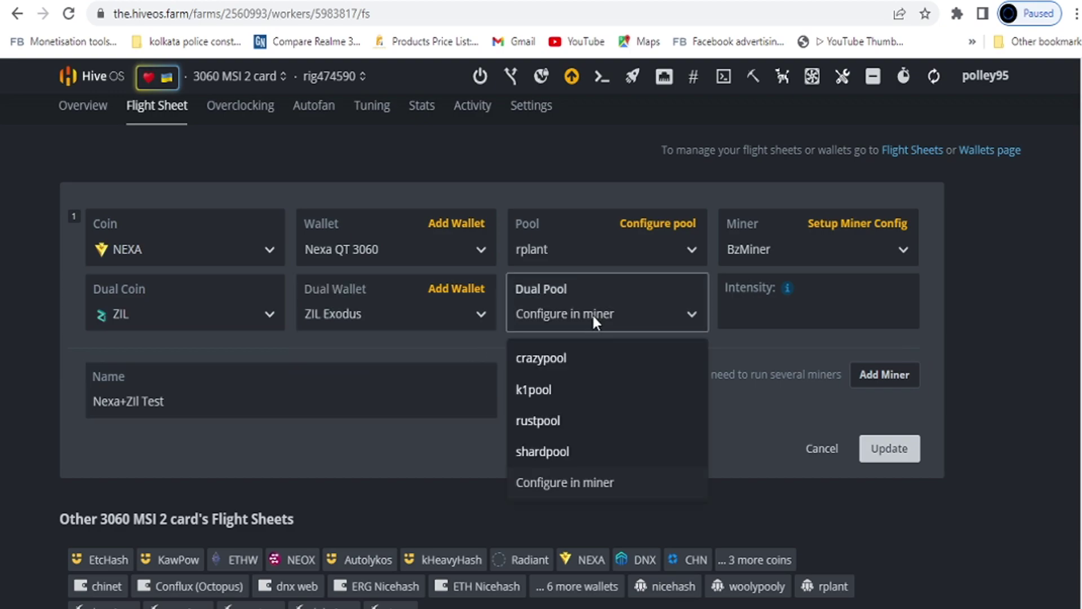
{"action": "left_click", "coordinate": [568, 359]}
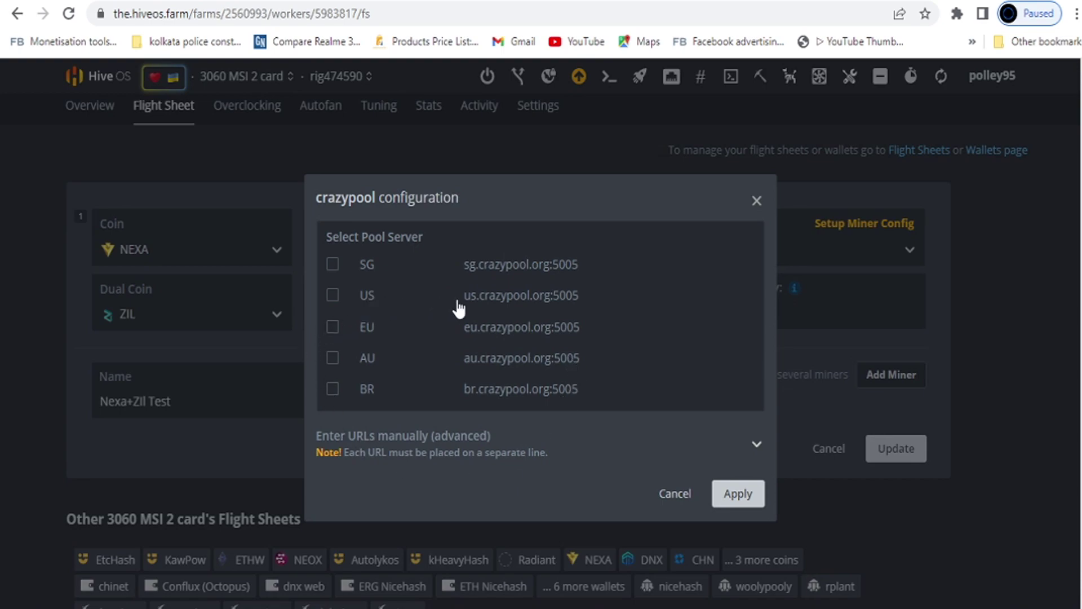
{"action": "left_click", "coordinate": [333, 296]}
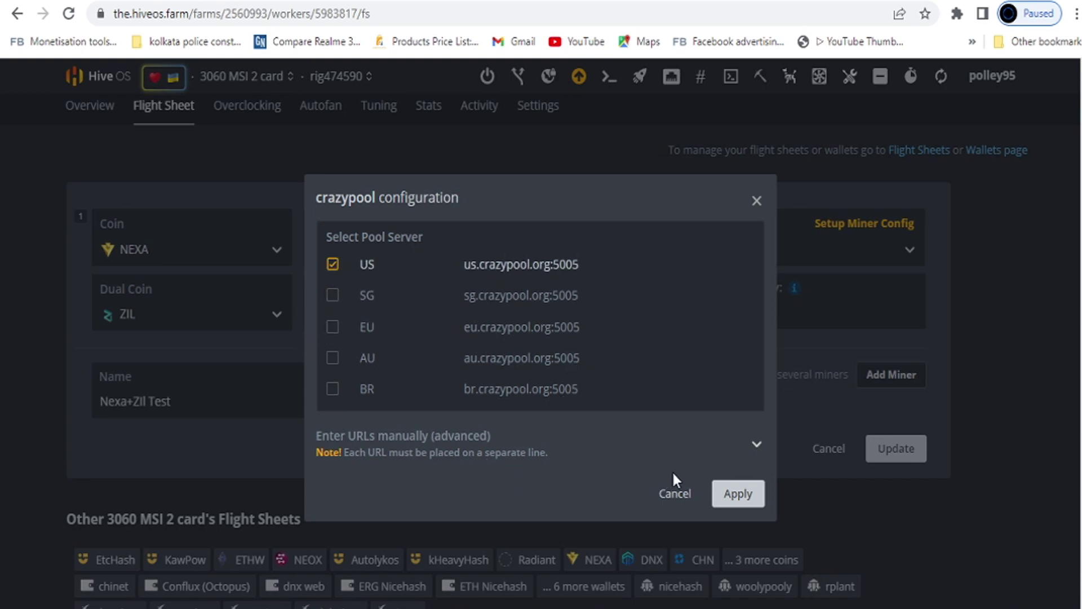
{"action": "left_click", "coordinate": [734, 496]}
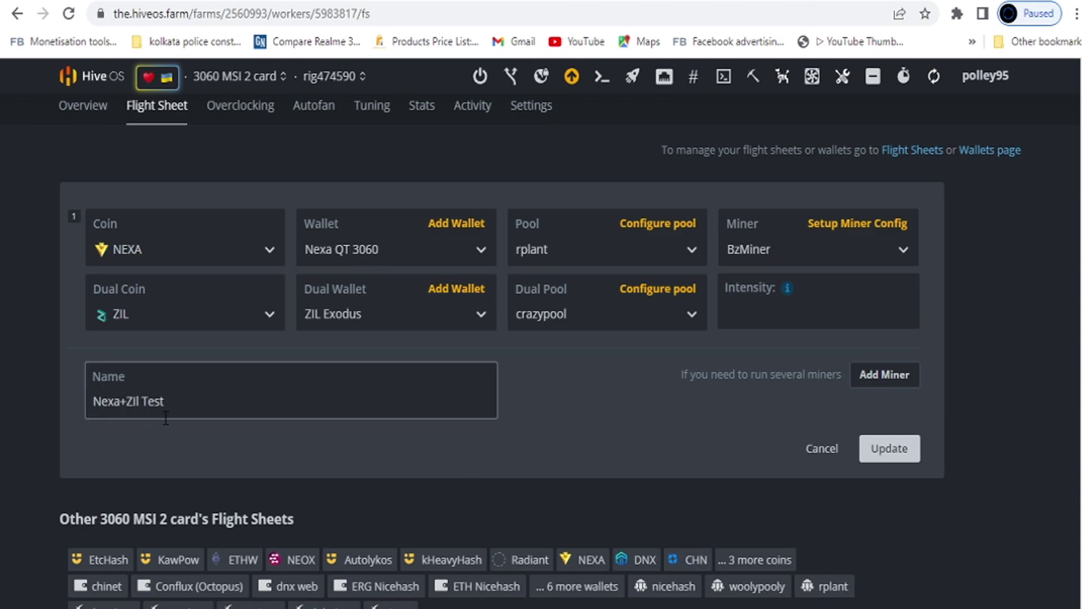
Reopen BzMiner's config and choose zil as the Second coin hash algorithm
{"action": "left_click", "coordinate": [876, 225]}
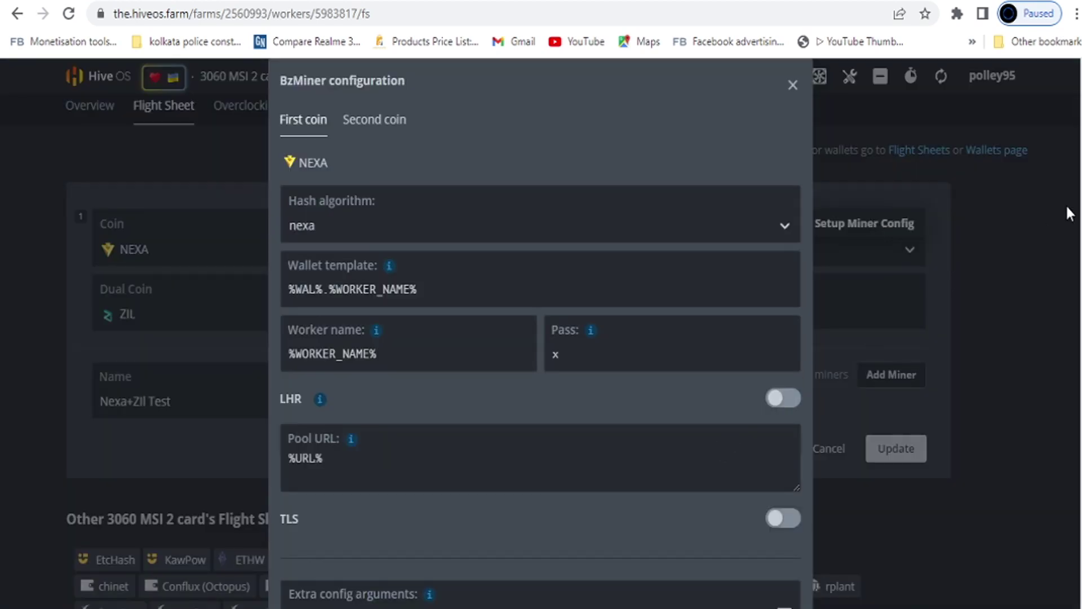
{"action": "scroll", "coordinate": [849, 209], "scroll_direction": "down", "scroll_amount": 1}
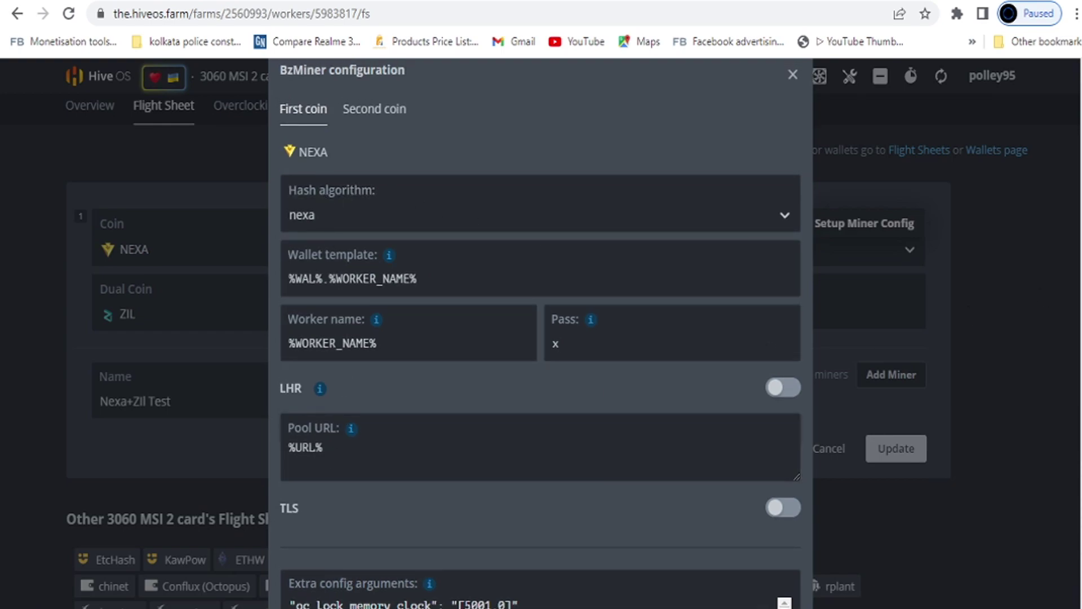
{"action": "scroll", "coordinate": [580, 219], "scroll_direction": "up", "scroll_amount": 1}
{"action": "left_click", "coordinate": [383, 129]}
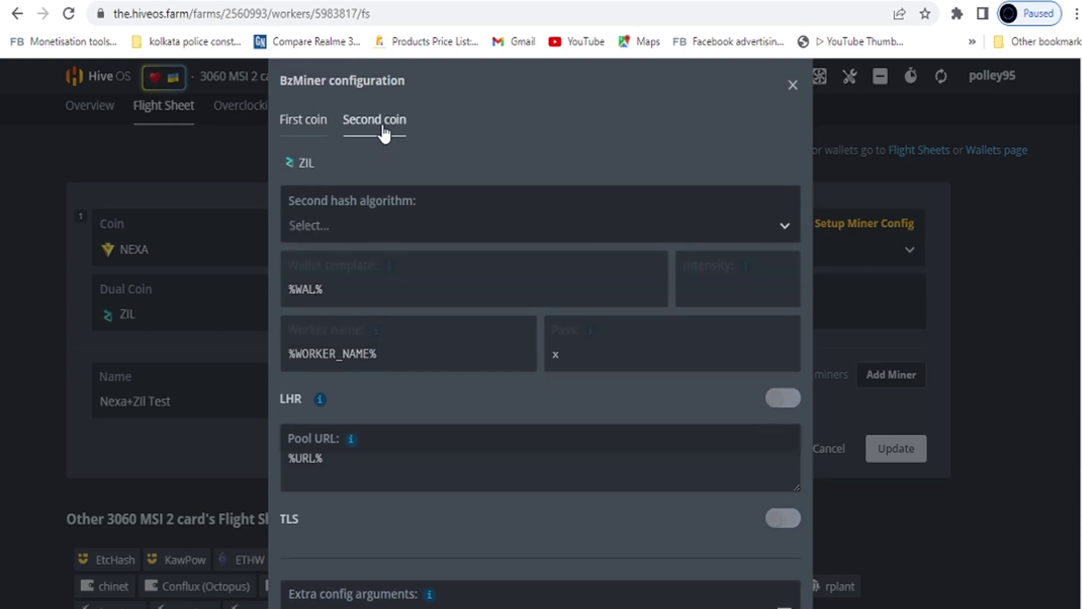
{"action": "left_click", "coordinate": [365, 225]}
{"action": "left_click", "coordinate": [309, 308]}
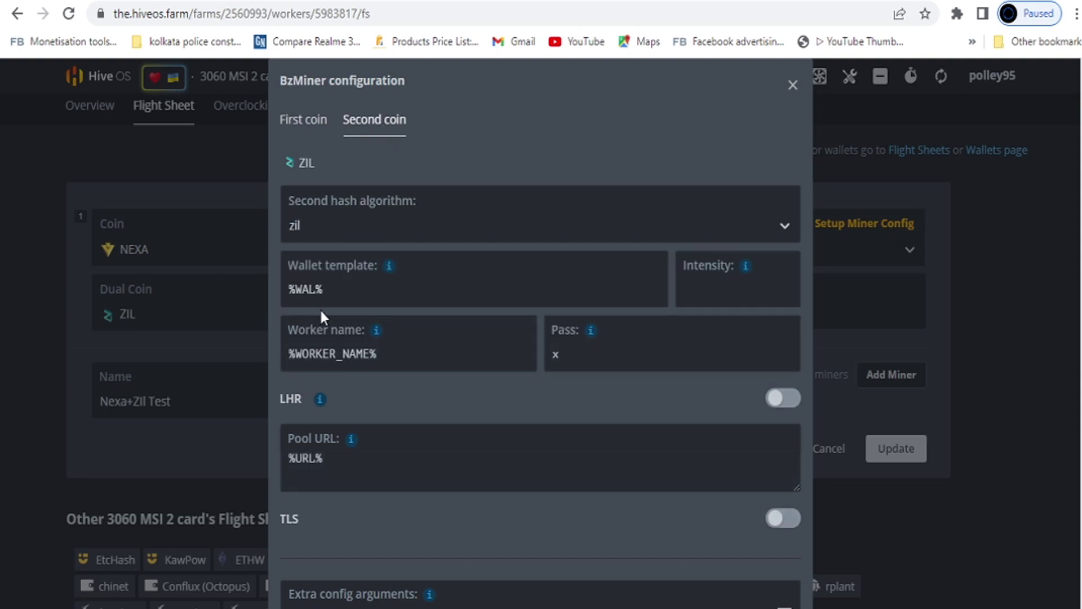
Expand the extra config arguments to show memory lock [5001,0], core offset [[150,0]], core lock [[1470,1200]]
{"action": "scroll", "coordinate": [1006, 296], "scroll_direction": "down", "scroll_amount": 2}
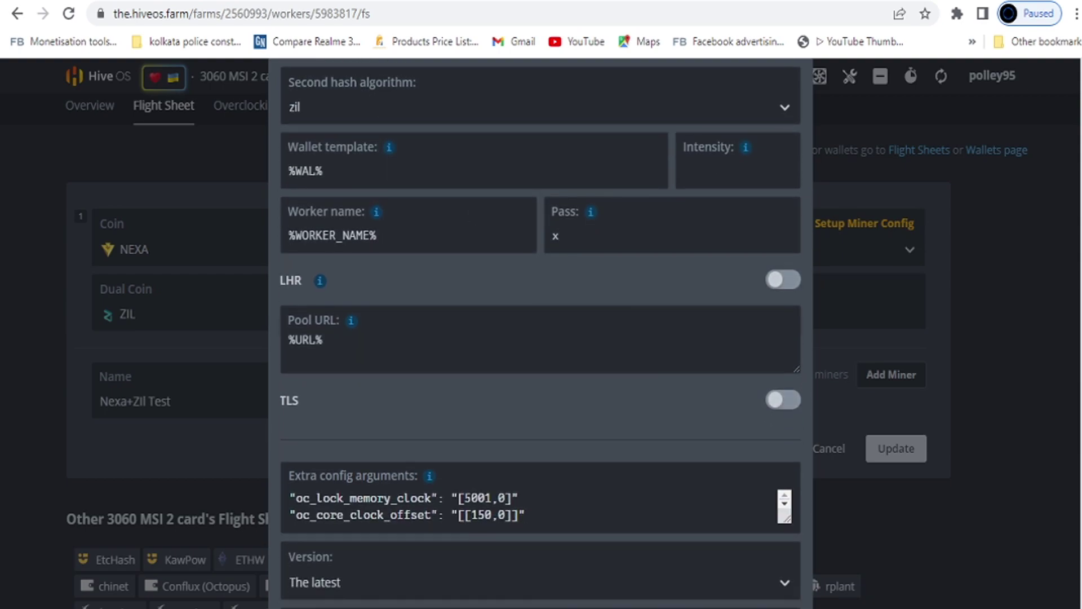
{"action": "left_click_drag", "start_coordinate": [786, 511], "coordinate": [785, 573]}
{"action": "scroll", "coordinate": [414, 429], "scroll_direction": "down", "scroll_amount": 2}
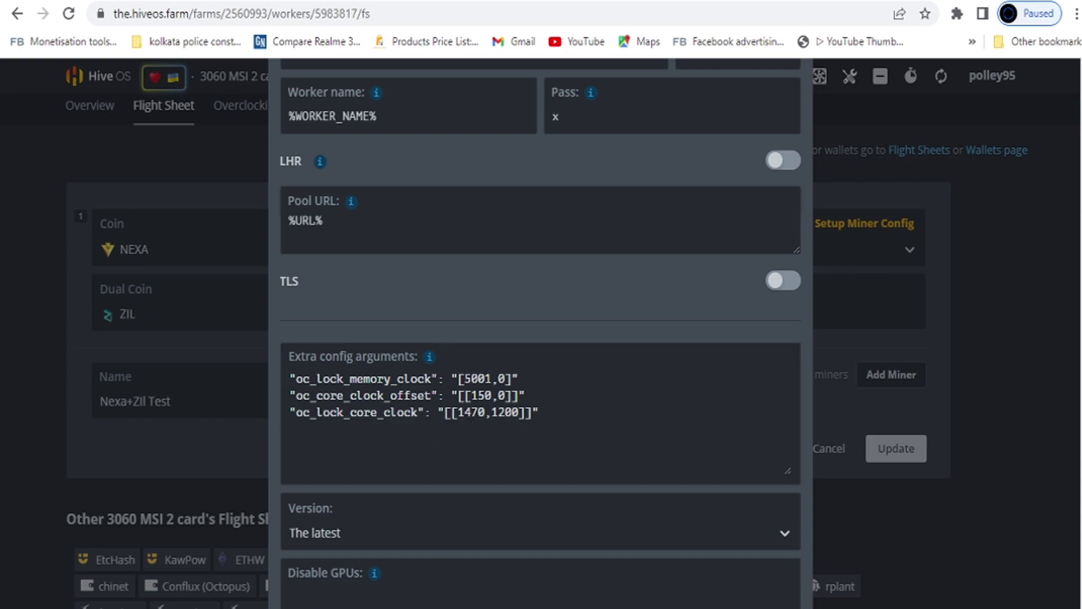
{"action": "scroll", "coordinate": [540, 339], "scroll_direction": "down", "scroll_amount": 1}
{"action": "left_click", "coordinate": [758, 583]}
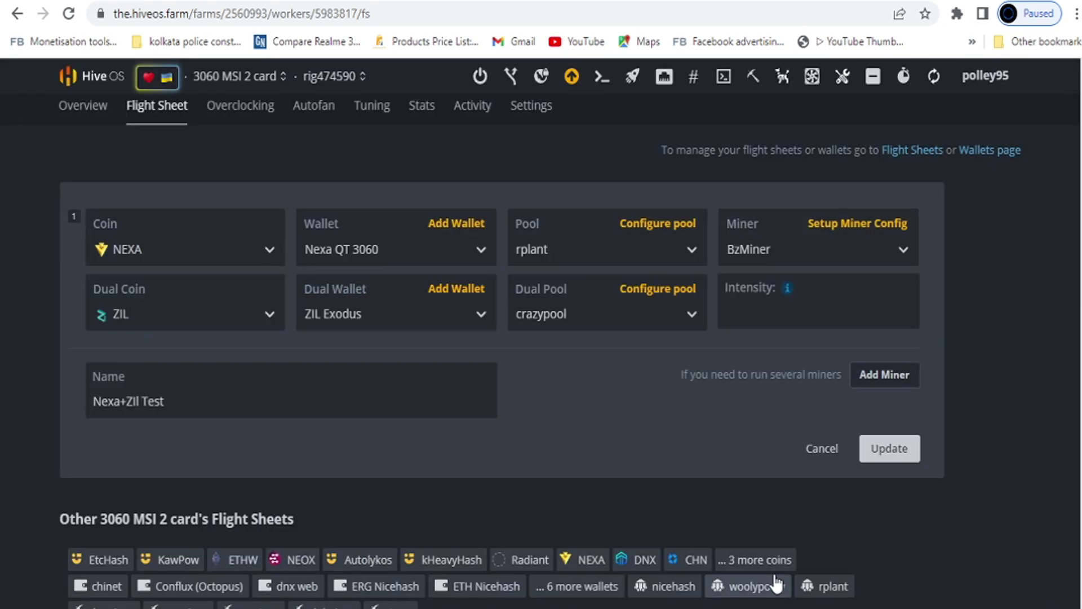
{"action": "left_click", "coordinate": [898, 447]}
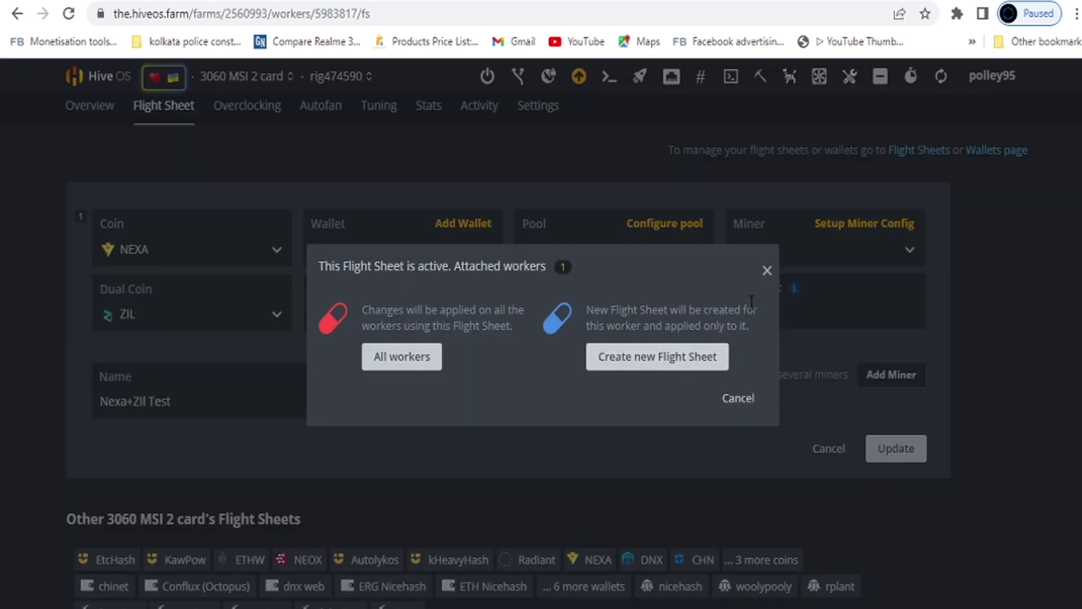
{"action": "left_click", "coordinate": [766, 271]}
{"action": "left_click", "coordinate": [834, 448]}
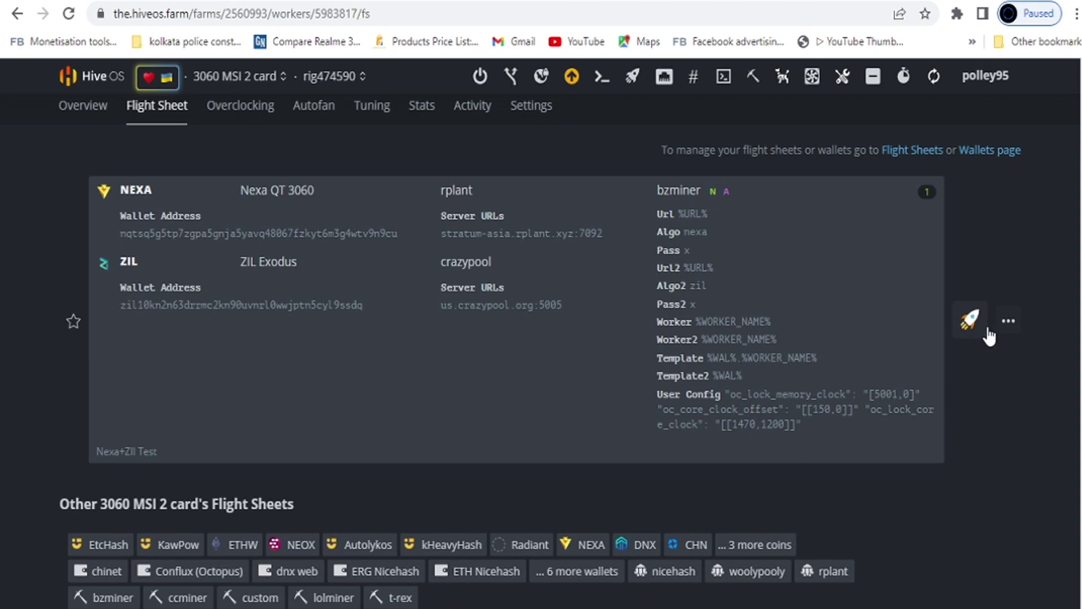
{"action": "left_click", "coordinate": [1009, 323]}
Edit the Nexa+Zil Test flight sheet and review BzMiner's second coin and NEXA settings
{"action": "left_click", "coordinate": [963, 367]}
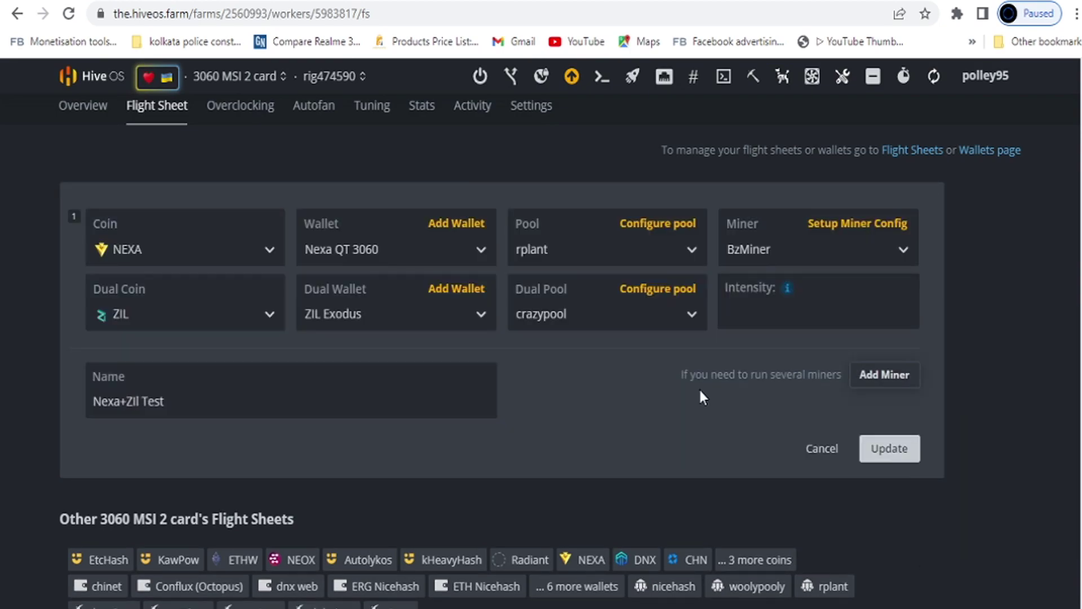
{"action": "left_click", "coordinate": [867, 222]}
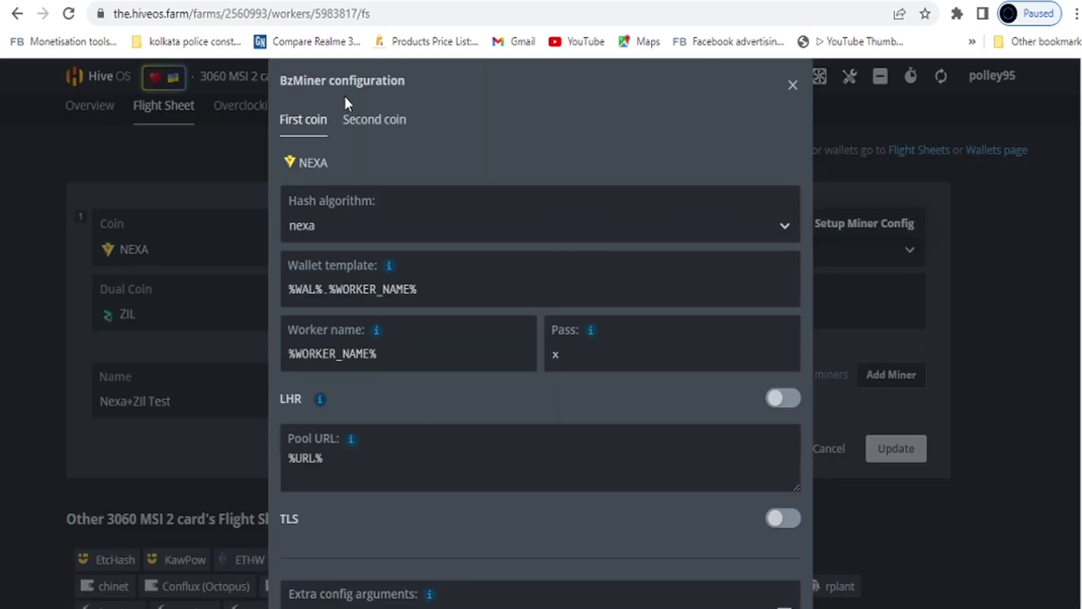
{"action": "left_click", "coordinate": [375, 120]}
{"action": "left_click", "coordinate": [301, 119]}
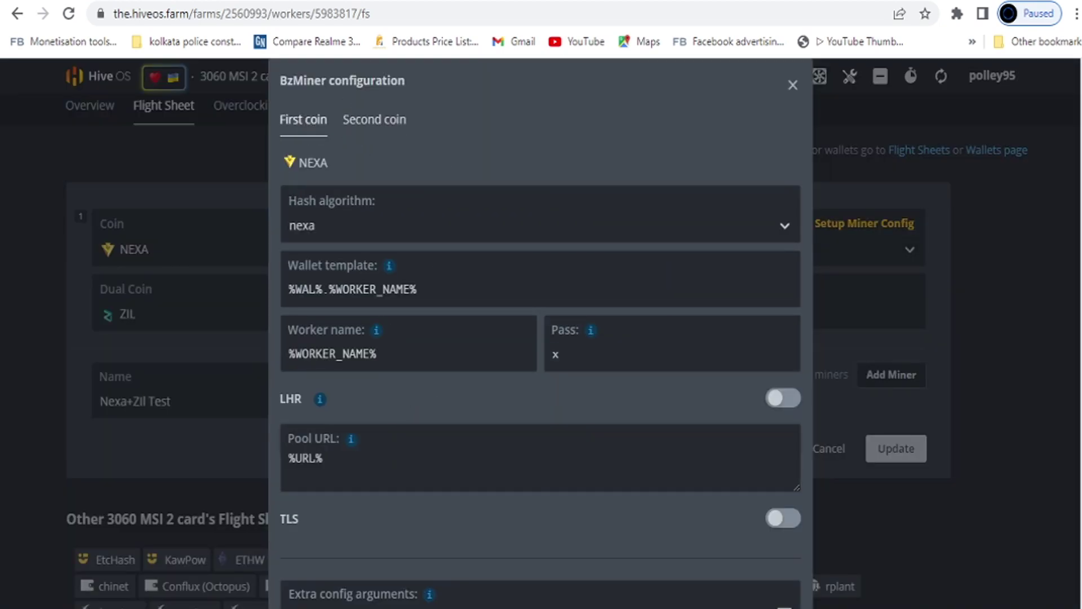
Inspect the expanded extra config arguments and close the miner settings without changes
{"action": "scroll", "coordinate": [1028, 360], "scroll_direction": "down", "scroll_amount": 4}
{"action": "left_click_drag", "start_coordinate": [785, 417], "coordinate": [786, 476]}
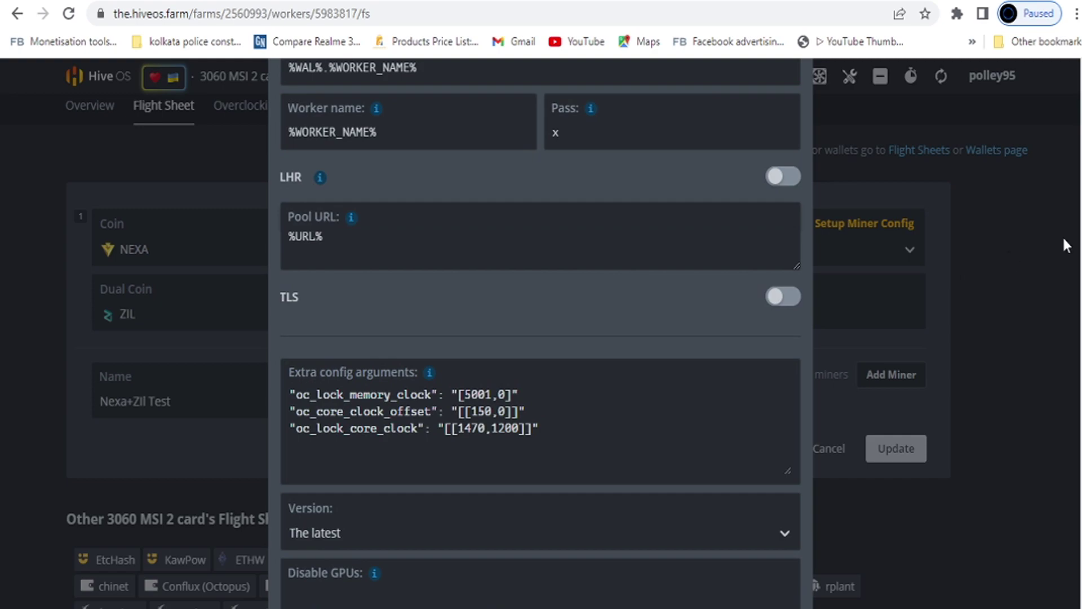
{"action": "scroll", "coordinate": [1064, 241], "scroll_direction": "down", "scroll_amount": 1}
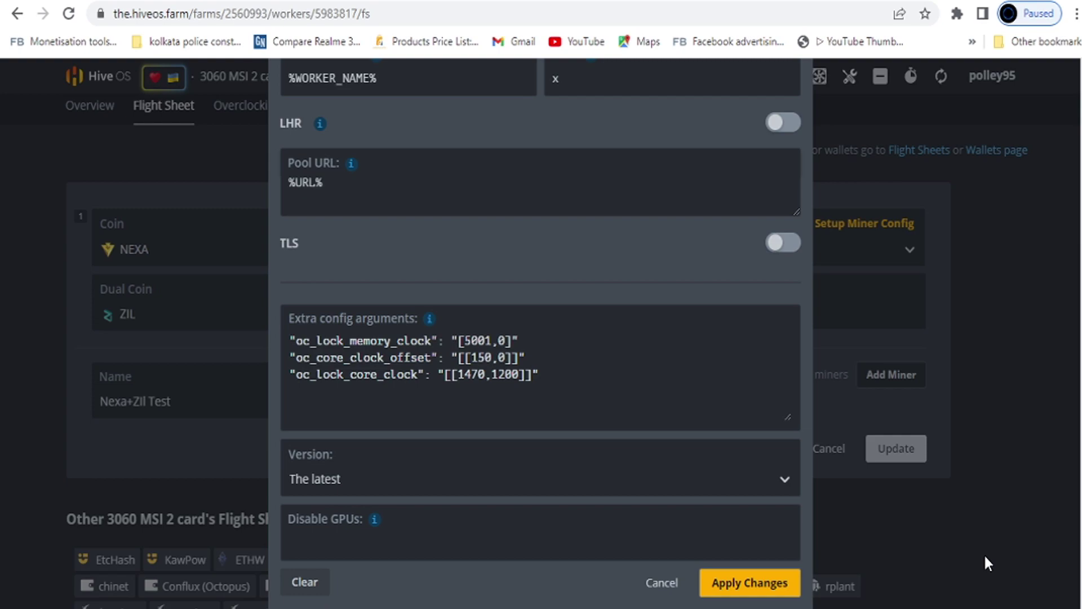
{"action": "left_click", "coordinate": [662, 583]}
Discard the unsaved overclock edits and return to the rig overview
{"action": "left_click", "coordinate": [823, 454]}
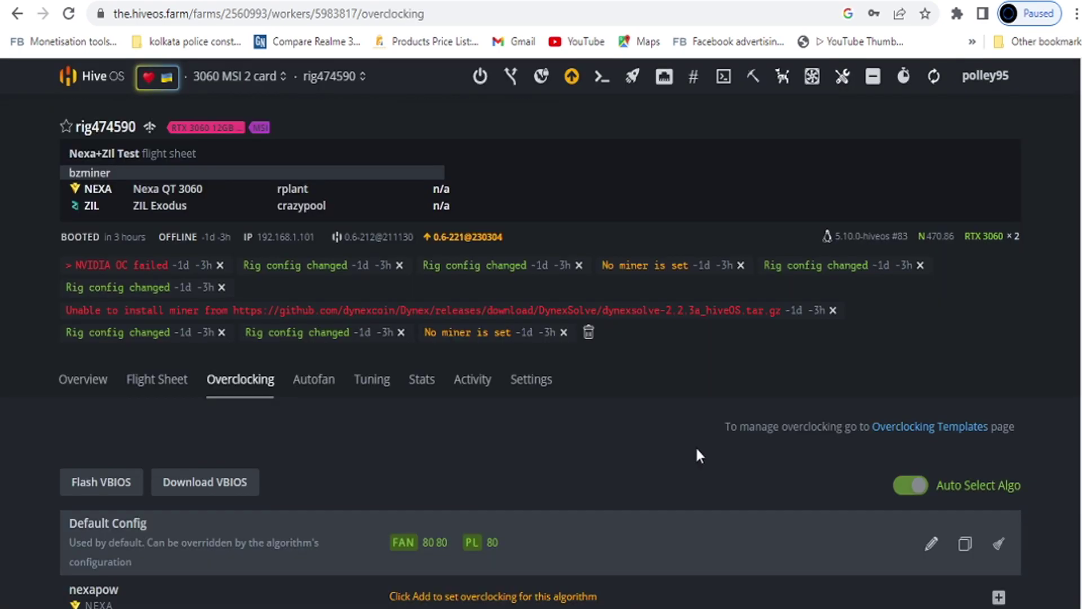
{"action": "left_click", "coordinate": [85, 381]}
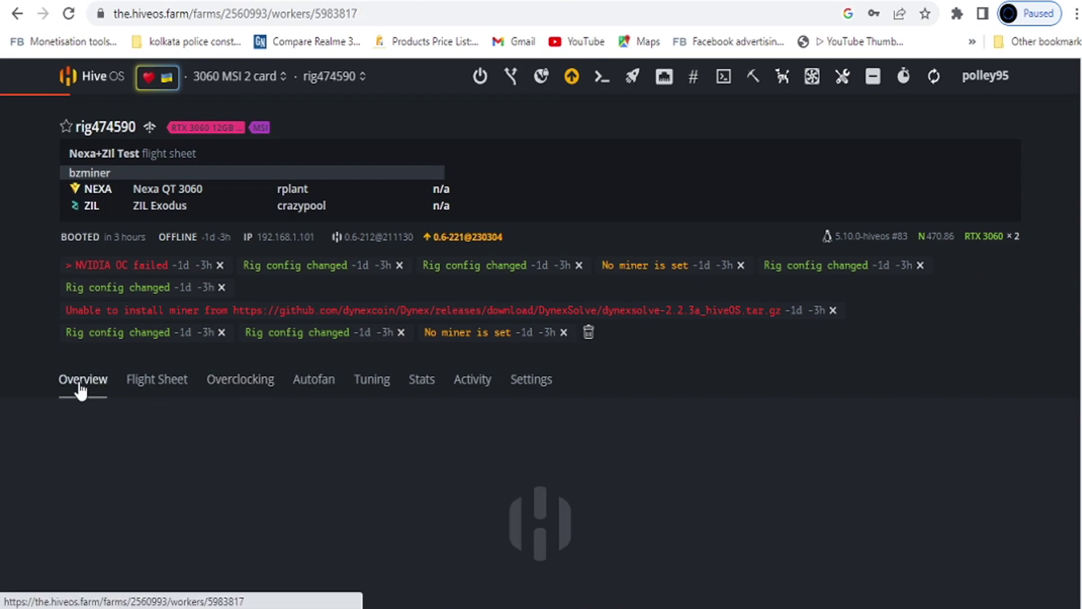
{"action": "scroll", "coordinate": [915, 534], "scroll_direction": "down", "scroll_amount": 2}
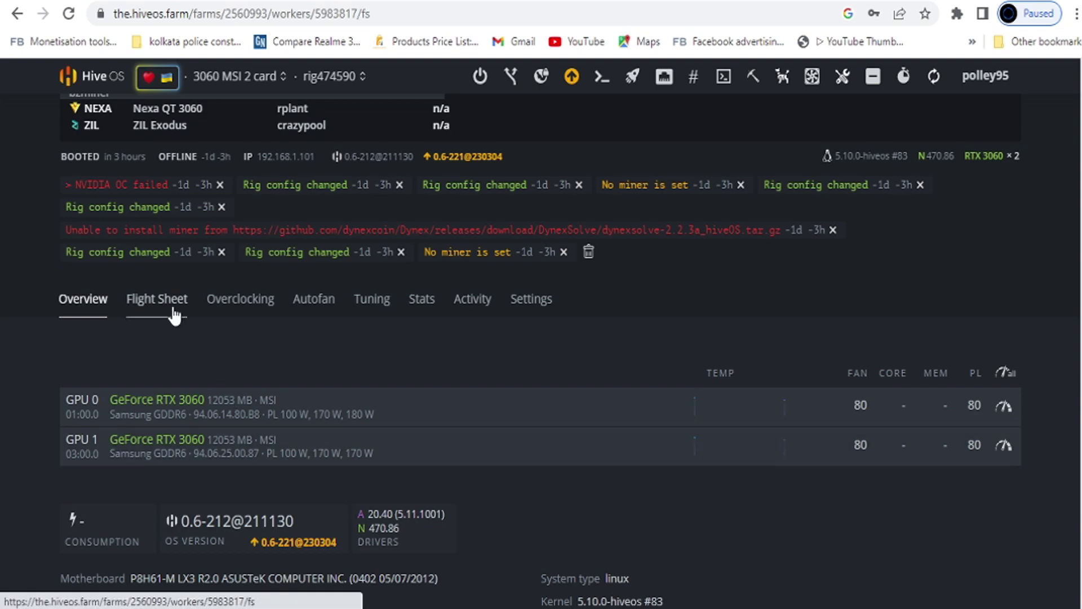
Check the rig's flight sheet and its options menu without changing anything
{"action": "left_click", "coordinate": [157, 298]}
{"action": "scroll", "coordinate": [541, 361], "scroll_direction": "down", "scroll_amount": 5}
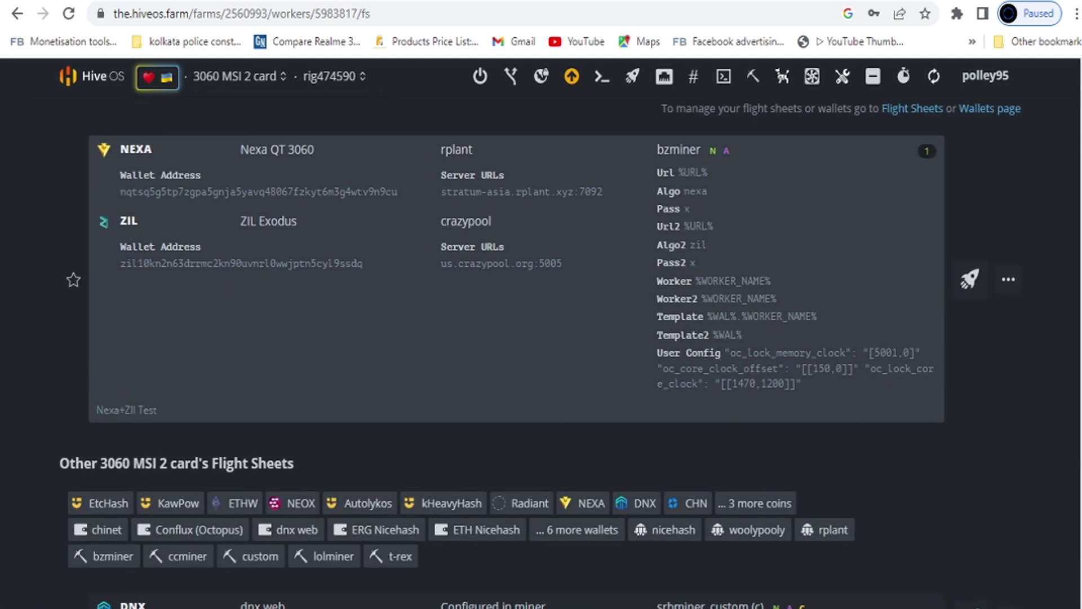
{"action": "left_click", "coordinate": [1012, 280]}
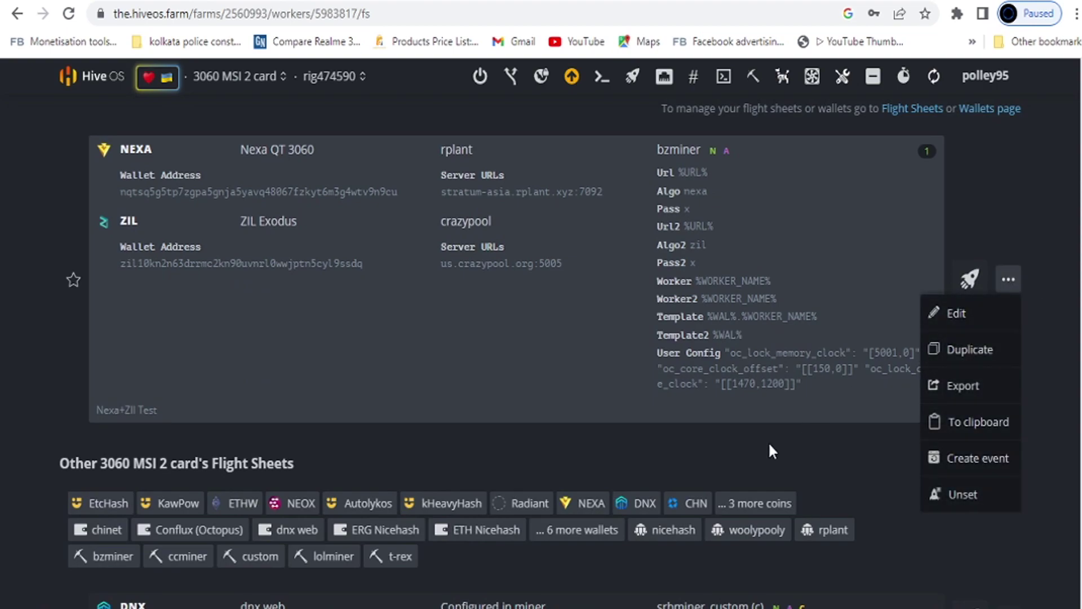
{"action": "left_click", "coordinate": [685, 420]}
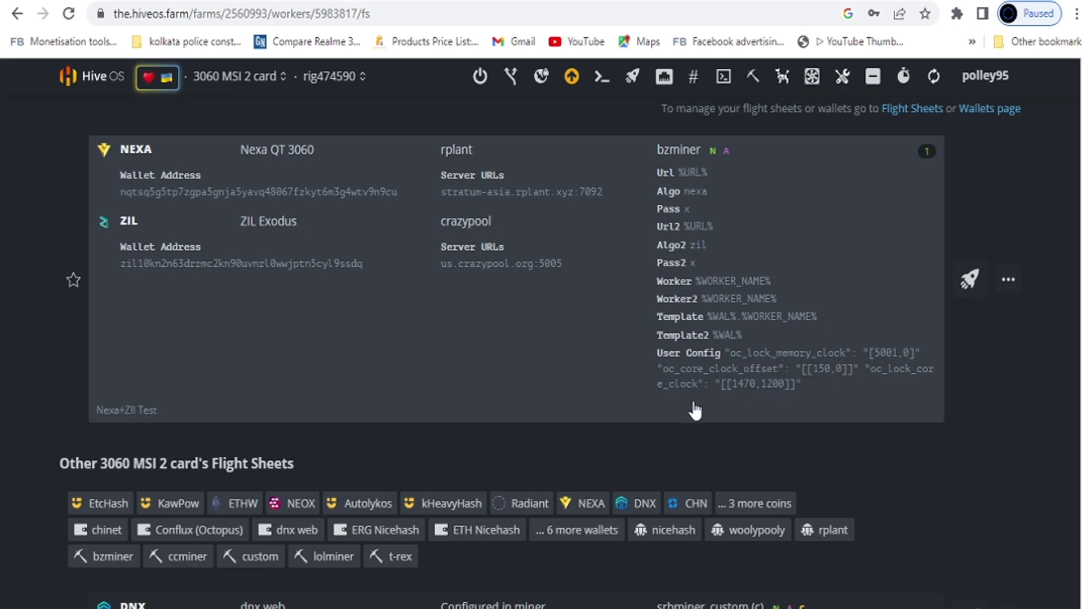
Return to the overview showing both RTX 3060s at fan 80 and power limit 80
{"action": "scroll", "coordinate": [953, 411], "scroll_direction": "up", "scroll_amount": 4}
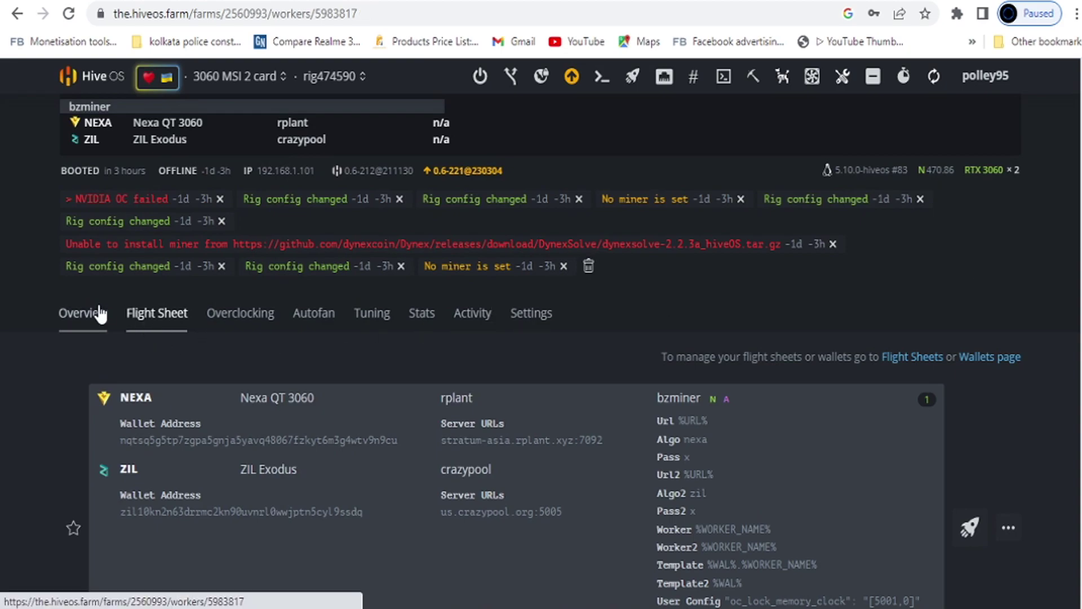
{"action": "left_click", "coordinate": [93, 314]}
{"action": "scroll", "coordinate": [902, 405], "scroll_direction": "down", "scroll_amount": 2}
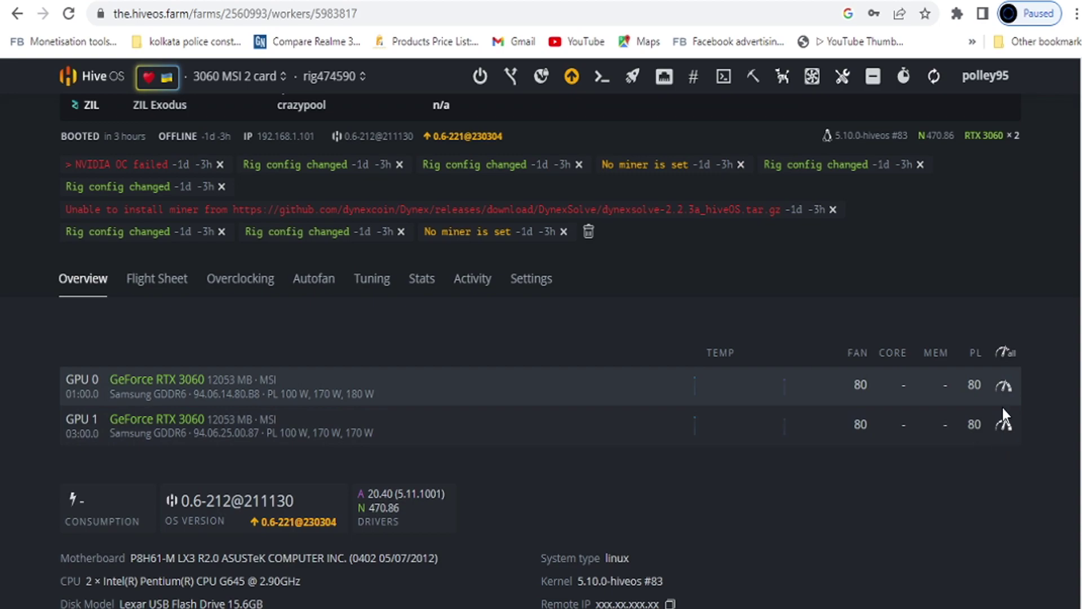
Set GPU 0's core clock offset to 175 in its overclock settings
{"action": "left_click", "coordinate": [1004, 386]}
{"action": "left_click", "coordinate": [308, 209]}
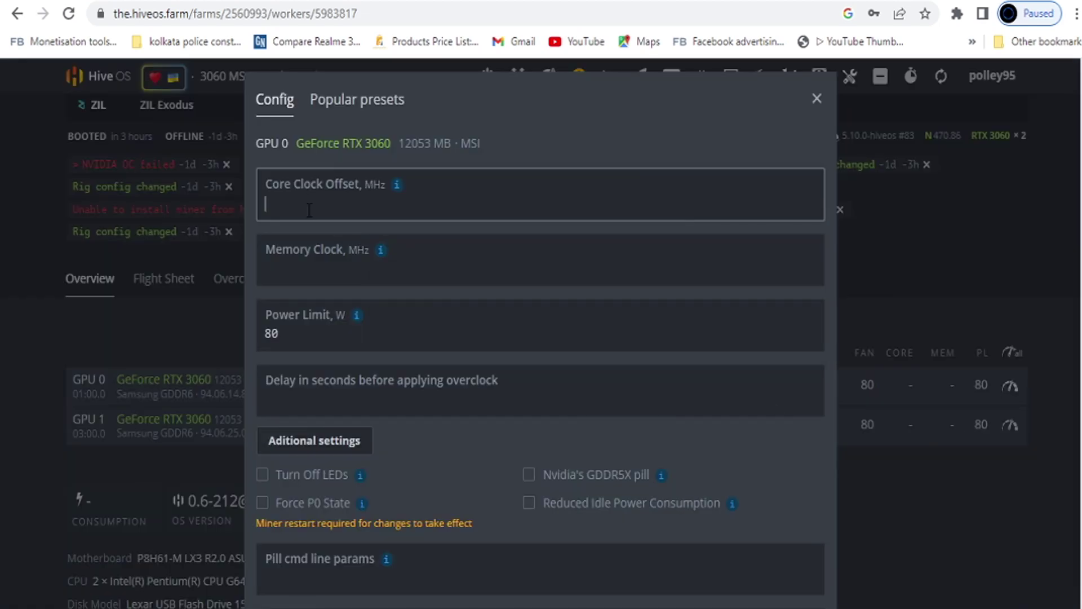
{"action": "type", "text": "100"}
{"action": "key", "text": "BackSpace"}
{"action": "key", "text": "BackSpace"}
{"action": "key", "text": "BackSpace"}
{"action": "type", "text": "200"}
{"action": "left_click_drag", "start_coordinate": [313, 205], "coordinate": [257, 196]}
{"action": "type", "text": "175"}
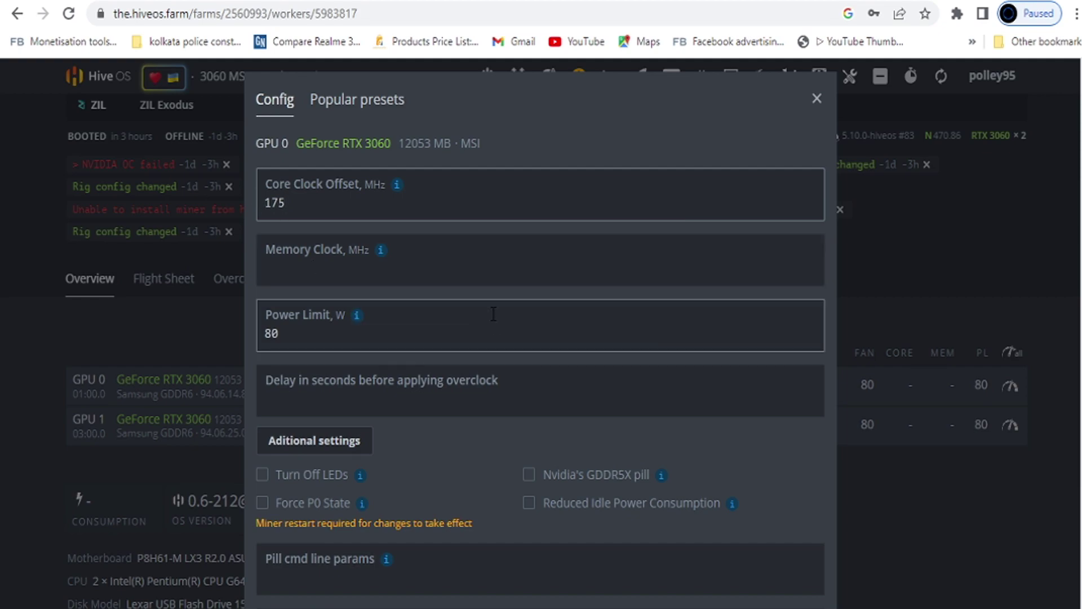
Change GPU 0's power limit from 80 to 110 W and apply it
{"action": "left_click_drag", "start_coordinate": [437, 336], "coordinate": [181, 333]}
{"action": "type", "text": "110"}
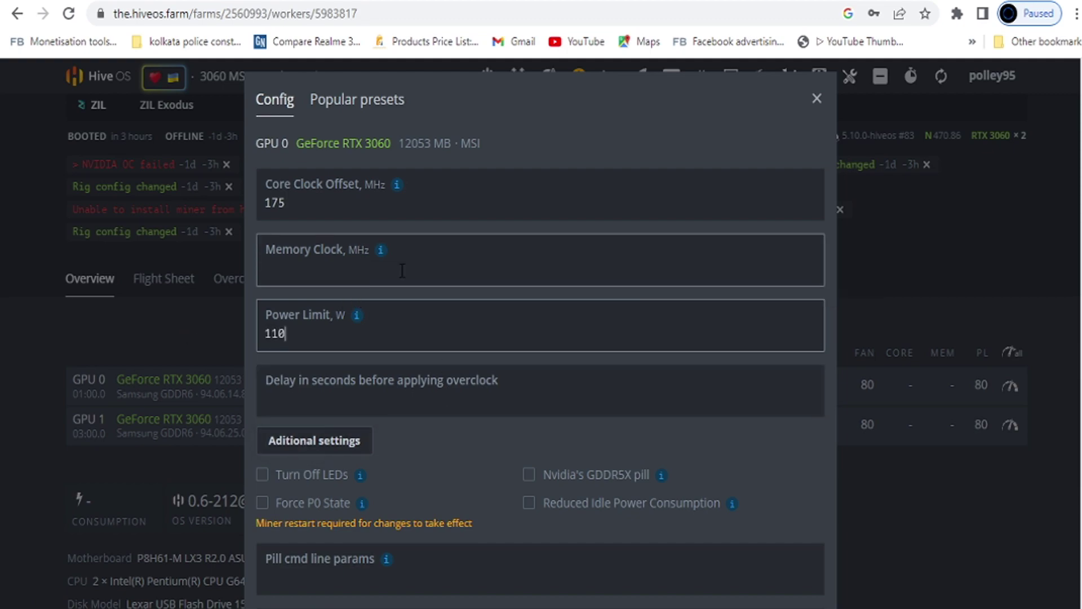
{"action": "scroll", "coordinate": [360, 276], "scroll_direction": "down", "scroll_amount": 2}
{"action": "scroll", "coordinate": [541, 338], "scroll_direction": "down", "scroll_amount": 1}
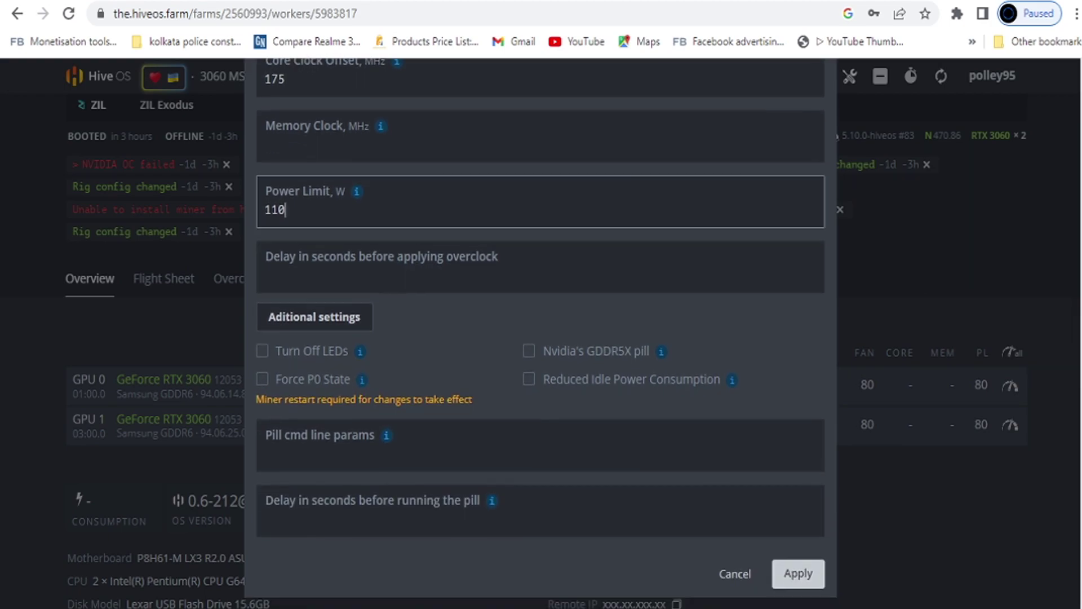
{"action": "left_click", "coordinate": [795, 555]}
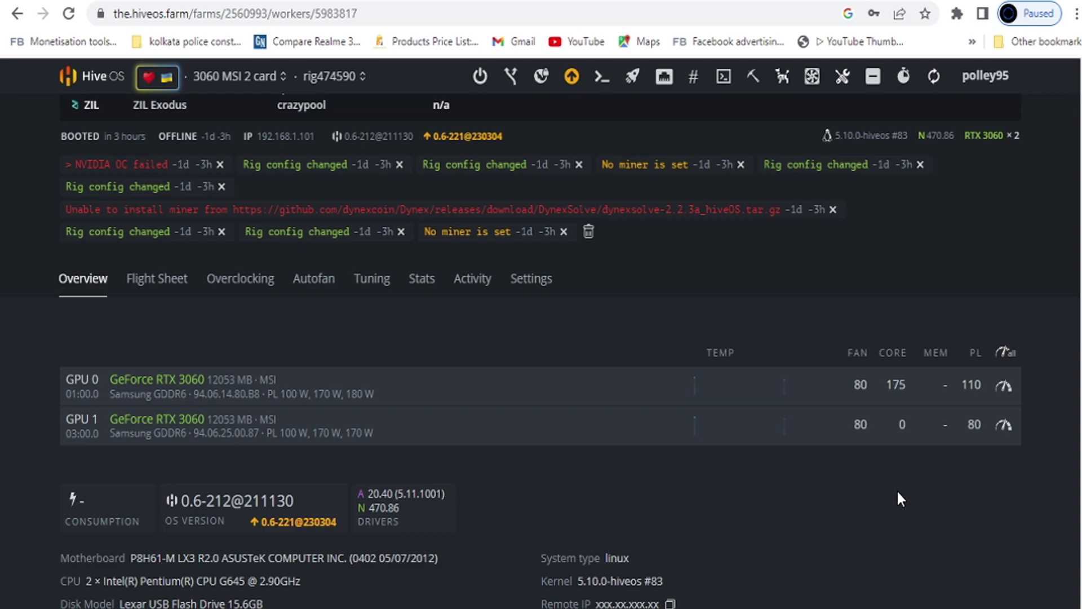
In the all-GPU overclock settings, clear core offsets '175 0', set power limit 110, and save
{"action": "left_click", "coordinate": [1009, 354]}
{"action": "left_click", "coordinate": [295, 253]}
{"action": "left_click_drag", "start_coordinate": [294, 253], "coordinate": [73, 234]}
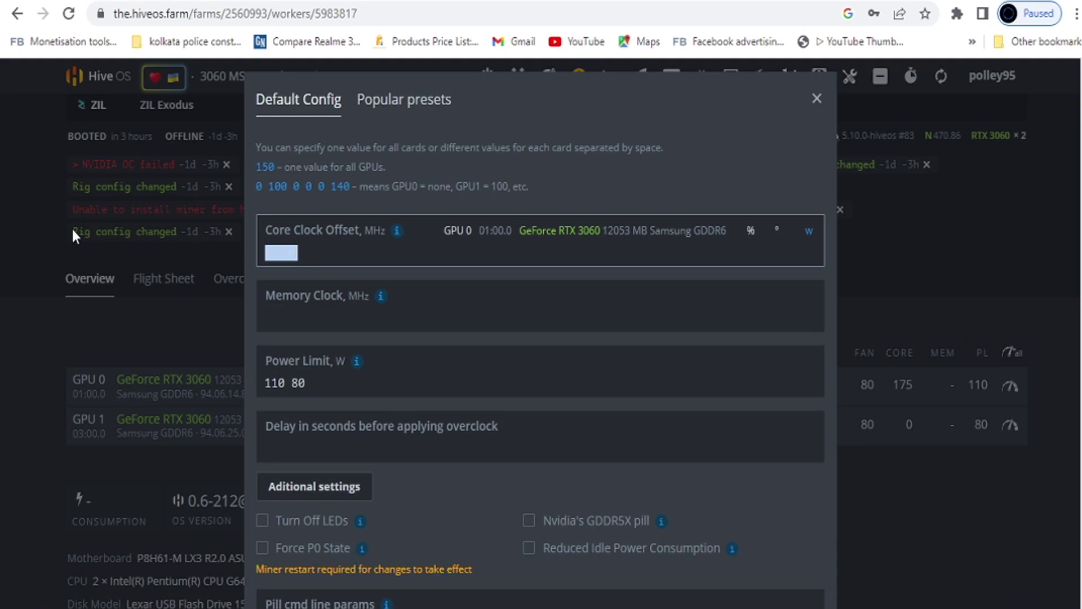
{"action": "key", "text": "BackSpace"}
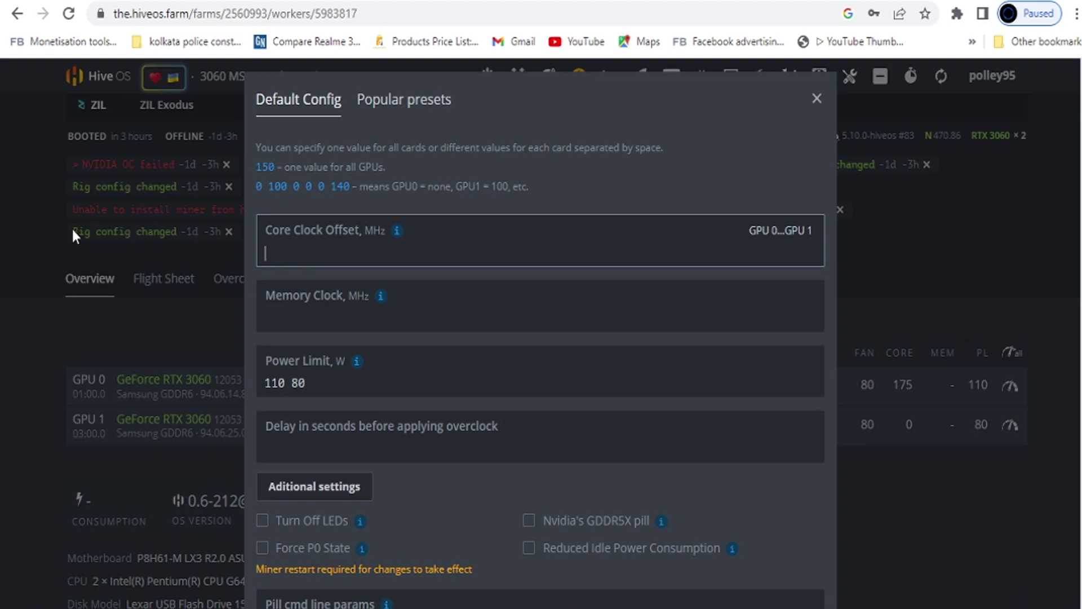
{"action": "left_click", "coordinate": [330, 387]}
{"action": "left_click_drag", "start_coordinate": [331, 387], "coordinate": [115, 380]}
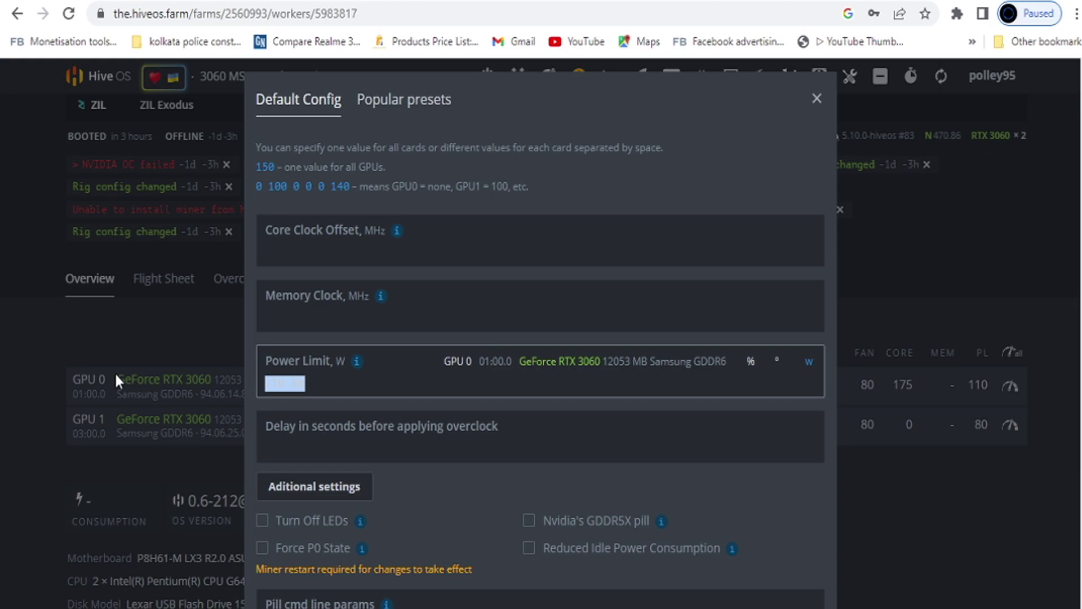
{"action": "type", "text": "110"}
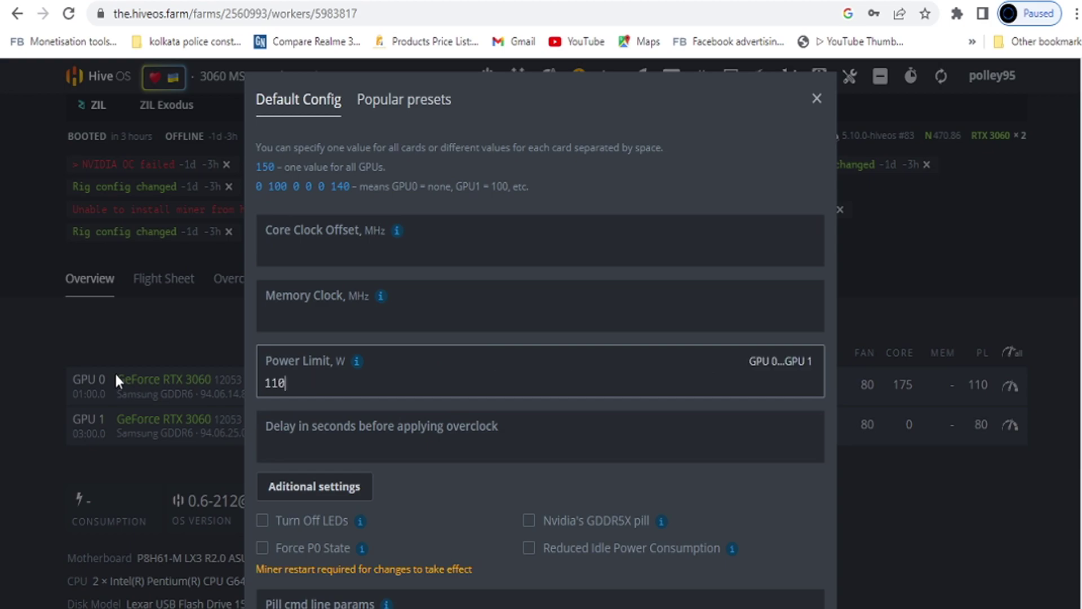
{"action": "scroll", "coordinate": [967, 381], "scroll_direction": "down", "scroll_amount": 3}
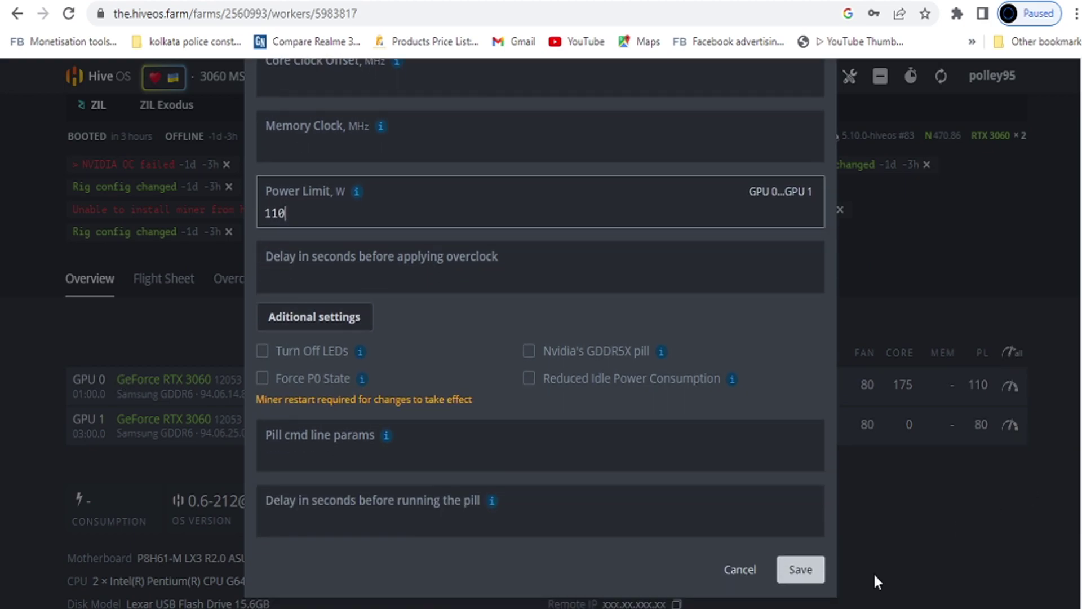
{"action": "left_click", "coordinate": [813, 577]}
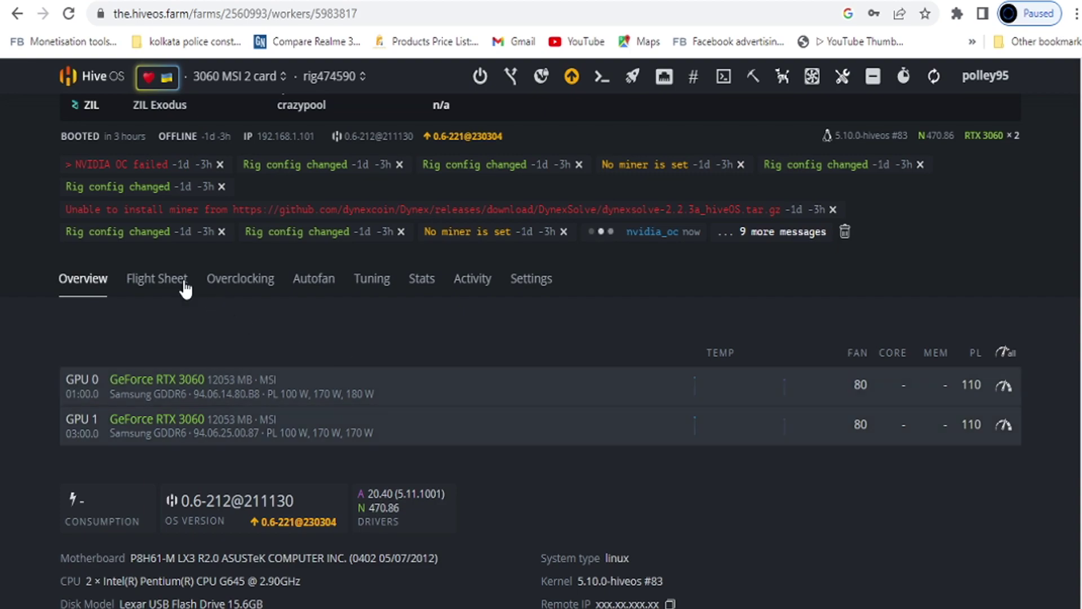
{"action": "left_click", "coordinate": [167, 281]}
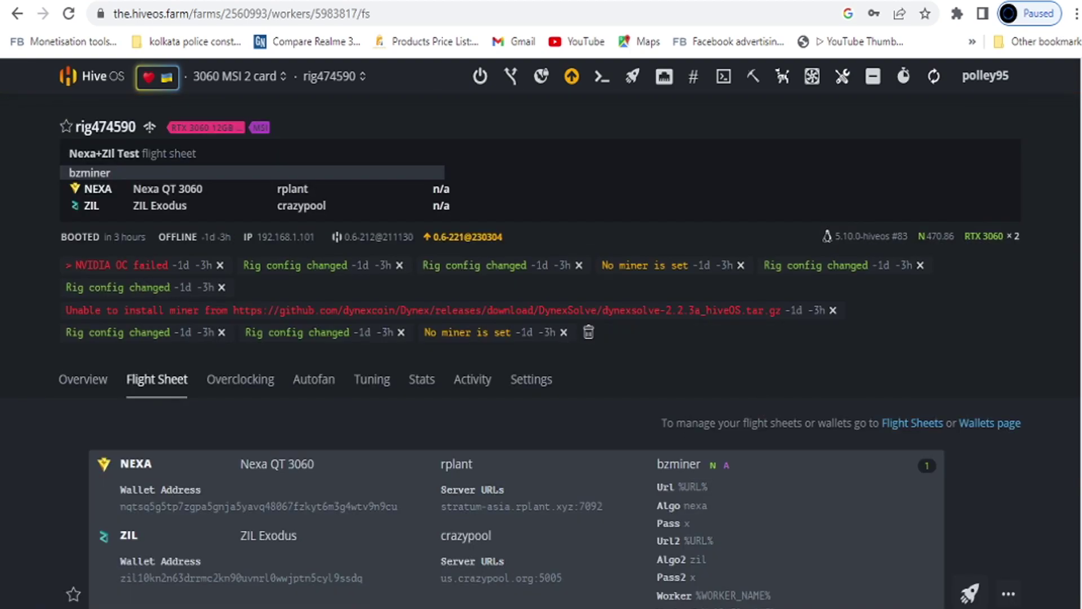
{"action": "scroll", "coordinate": [841, 386], "scroll_direction": "down", "scroll_amount": 3}
{"action": "scroll", "coordinate": [539, 352], "scroll_direction": "down", "scroll_amount": 3}
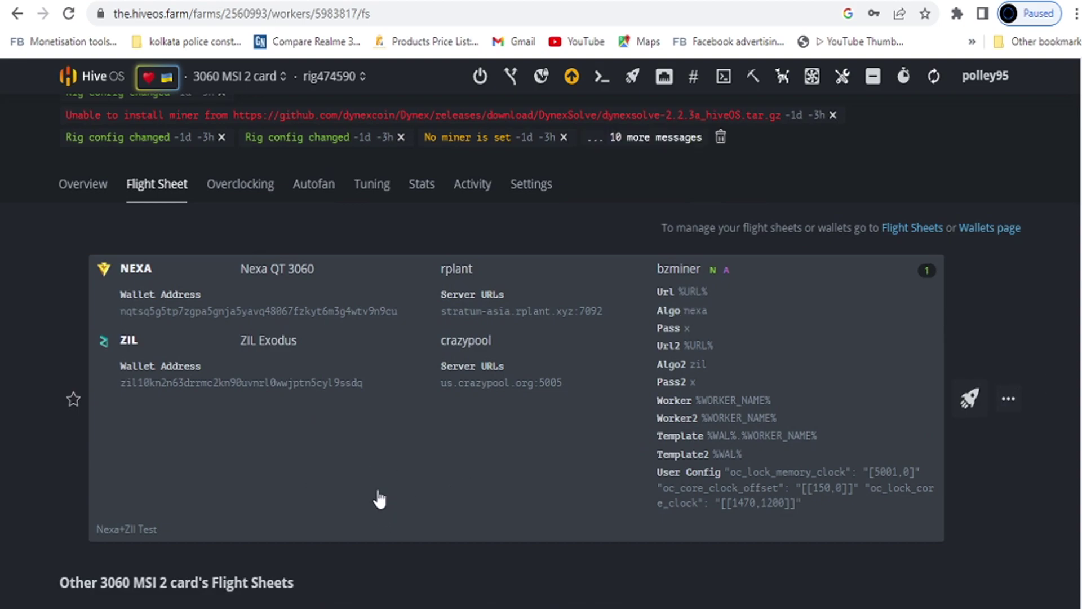
{"action": "scroll", "coordinate": [538, 402], "scroll_direction": "up", "scroll_amount": 3}
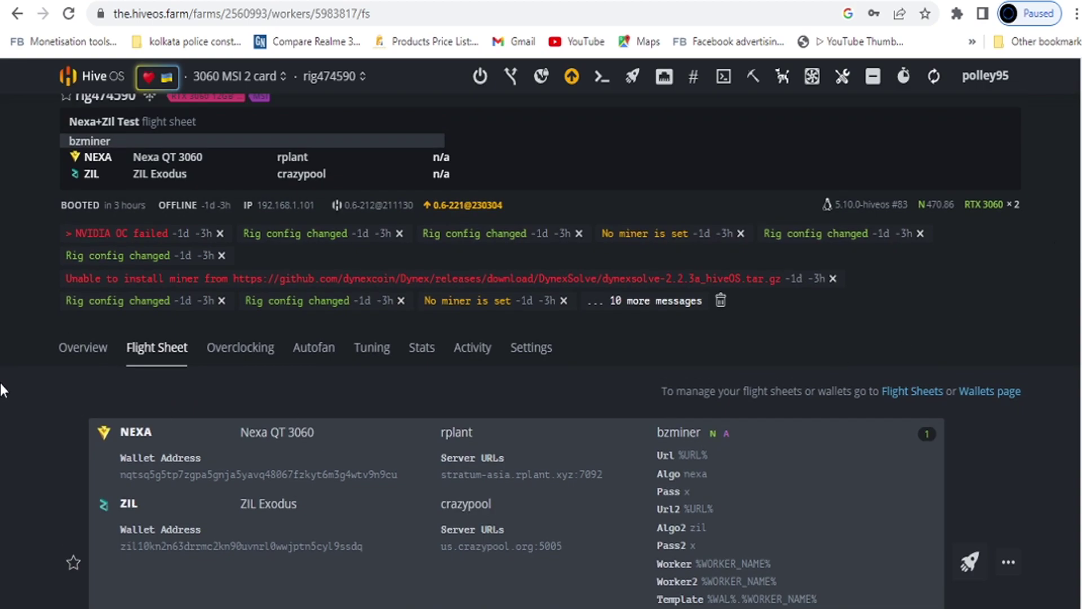
{"action": "left_click", "coordinate": [68, 356]}
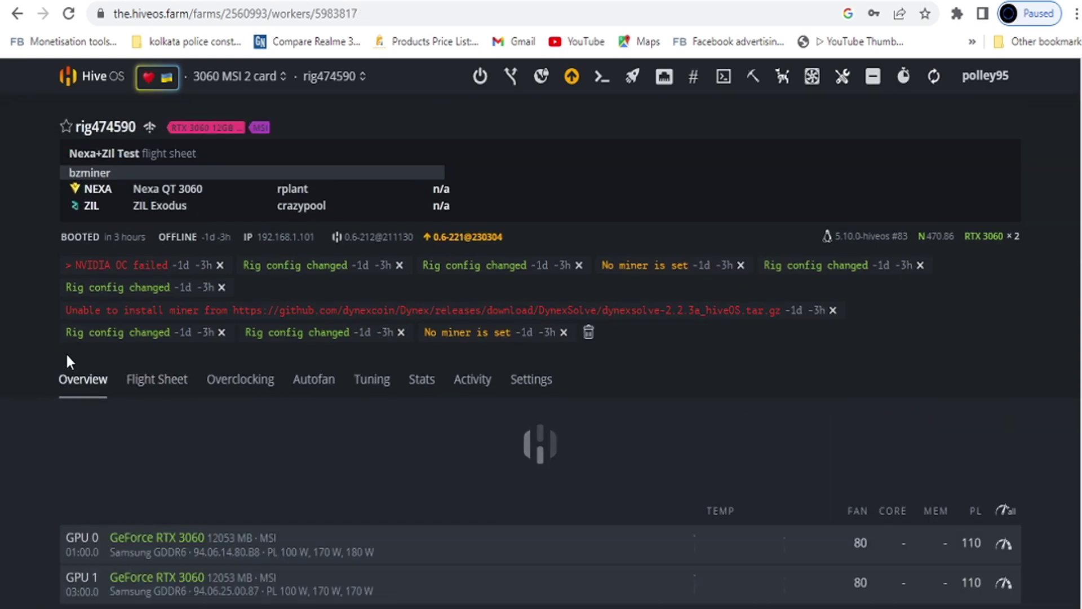
{"action": "key", "text": "alt+Left"}
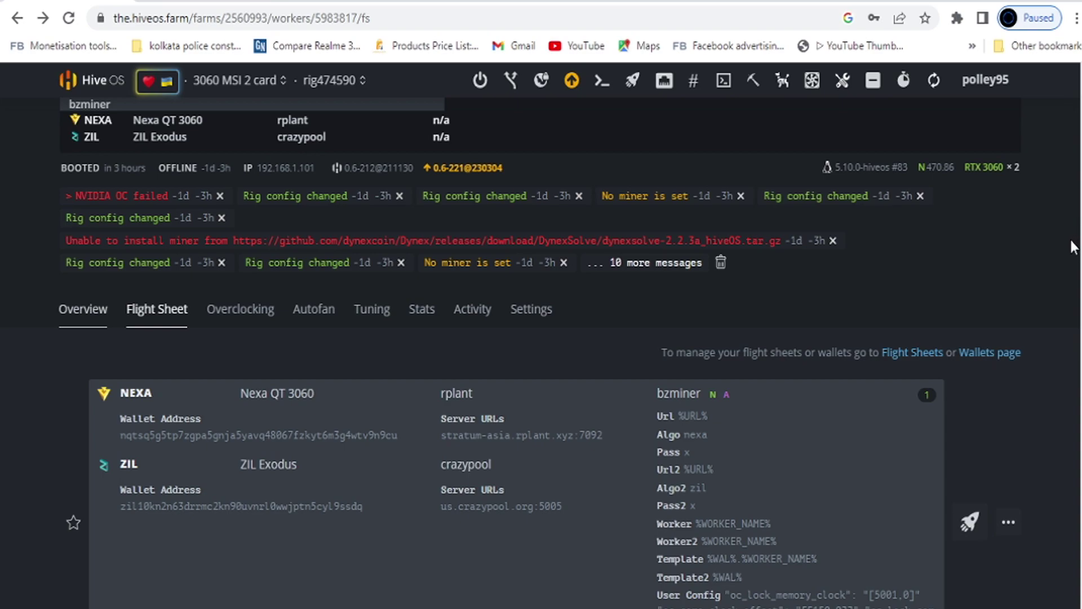
{"action": "left_click", "coordinate": [64, 313]}
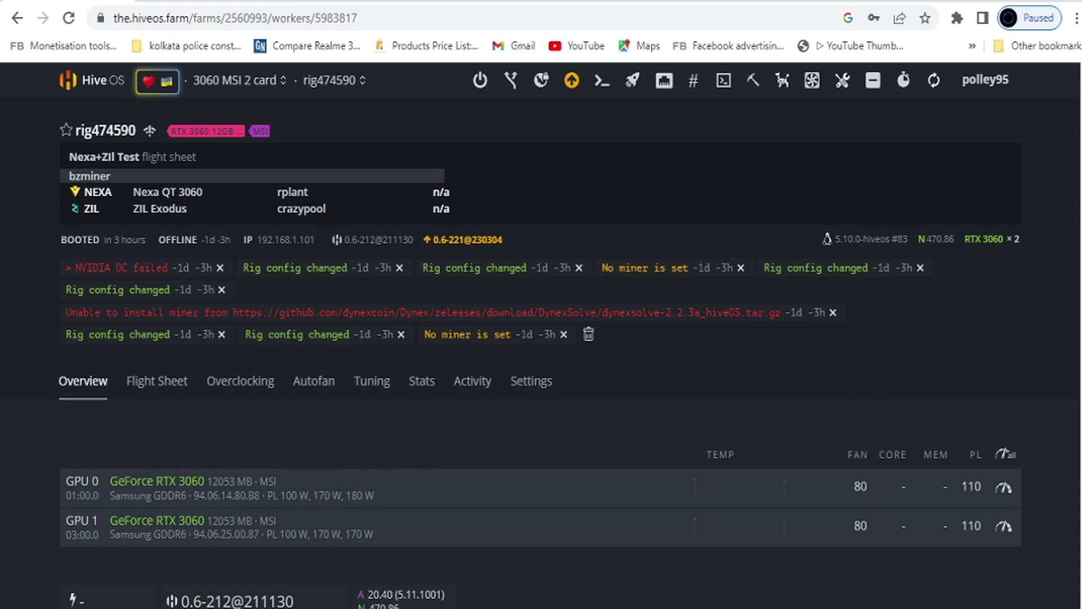
{"action": "scroll", "coordinate": [540, 352], "scroll_direction": "down", "scroll_amount": 1}
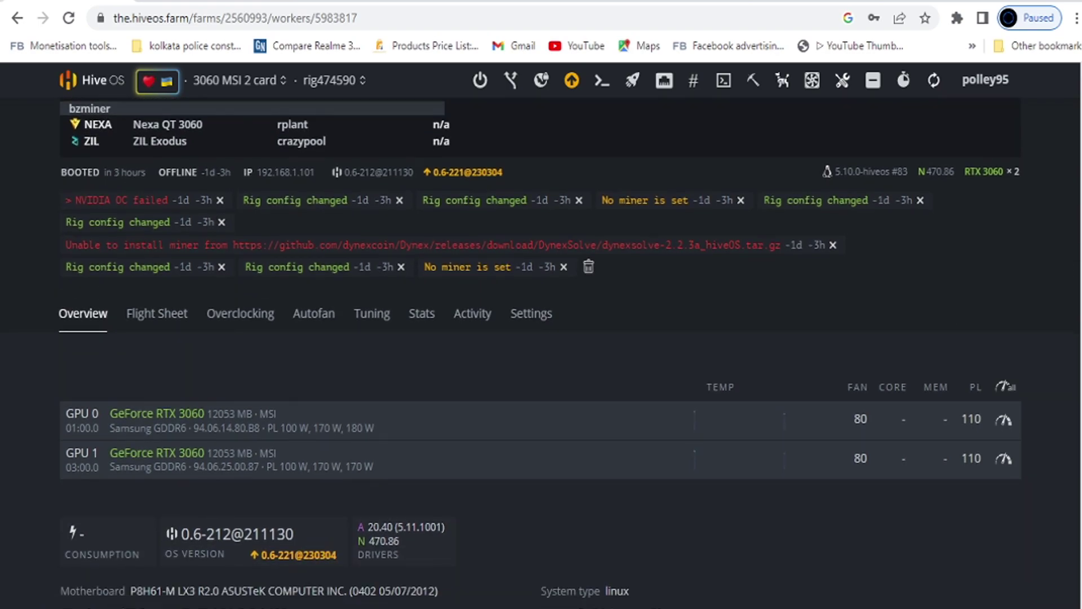
{"action": "scroll", "coordinate": [539, 355], "scroll_direction": "up", "scroll_amount": 1}
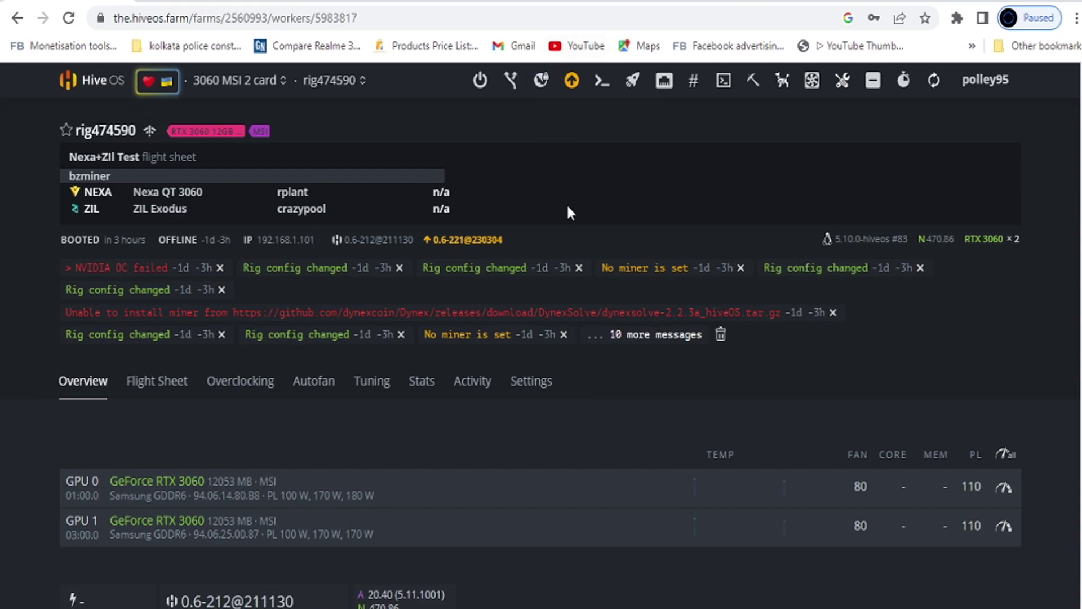
Browse hashrate.no's RTX 3060 profit ranking, topped by Dynex at $0.14 daily
{"action": "left_click", "coordinate": [564, 2]}
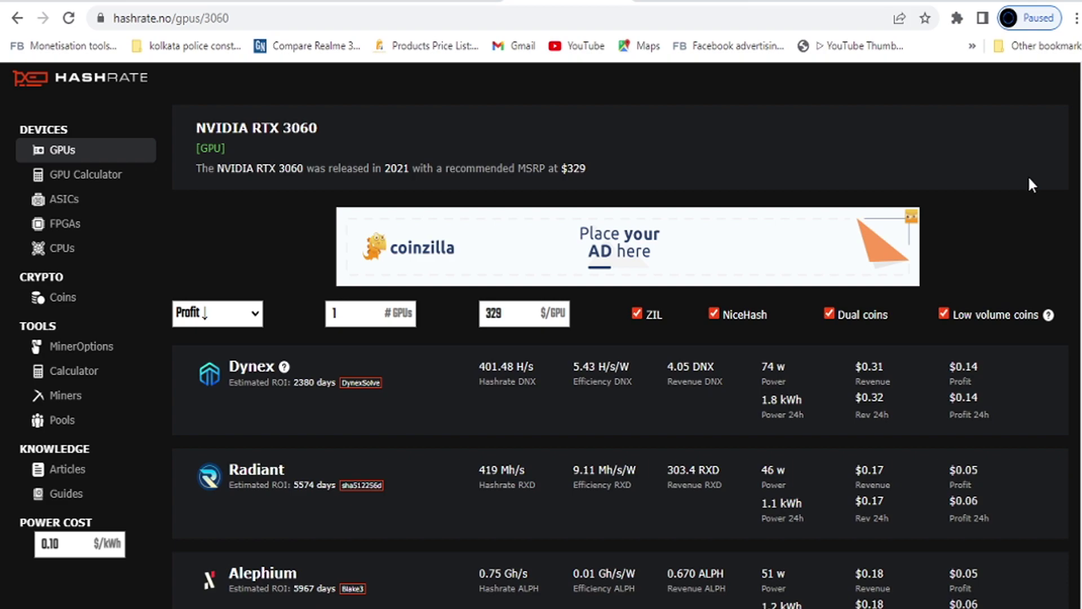
{"action": "scroll", "coordinate": [620, 338], "scroll_direction": "down", "scroll_amount": 1}
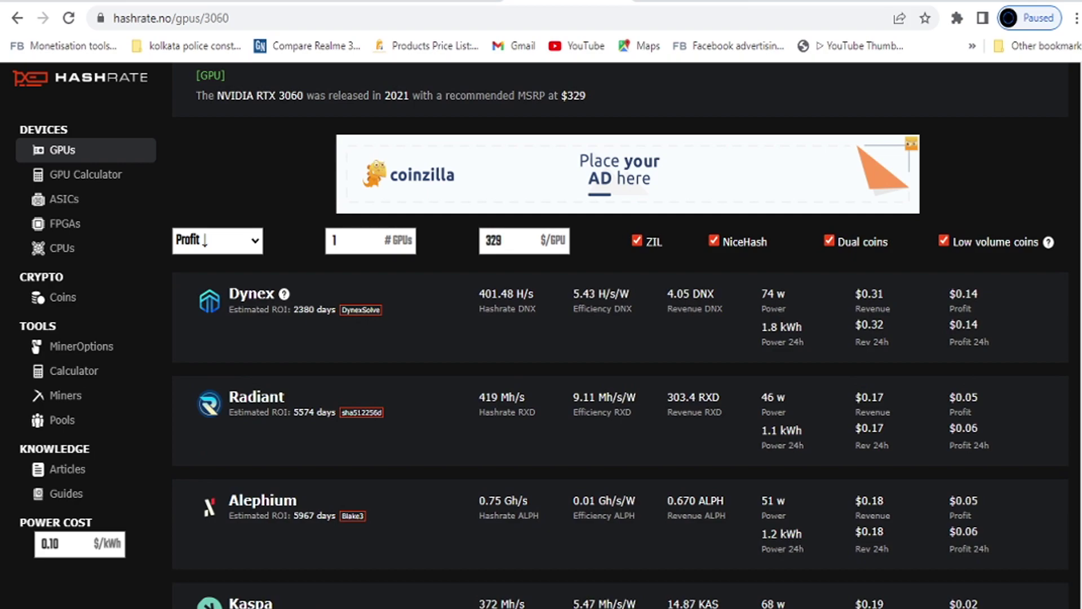
{"action": "scroll", "coordinate": [620, 332], "scroll_direction": "down", "scroll_amount": 1}
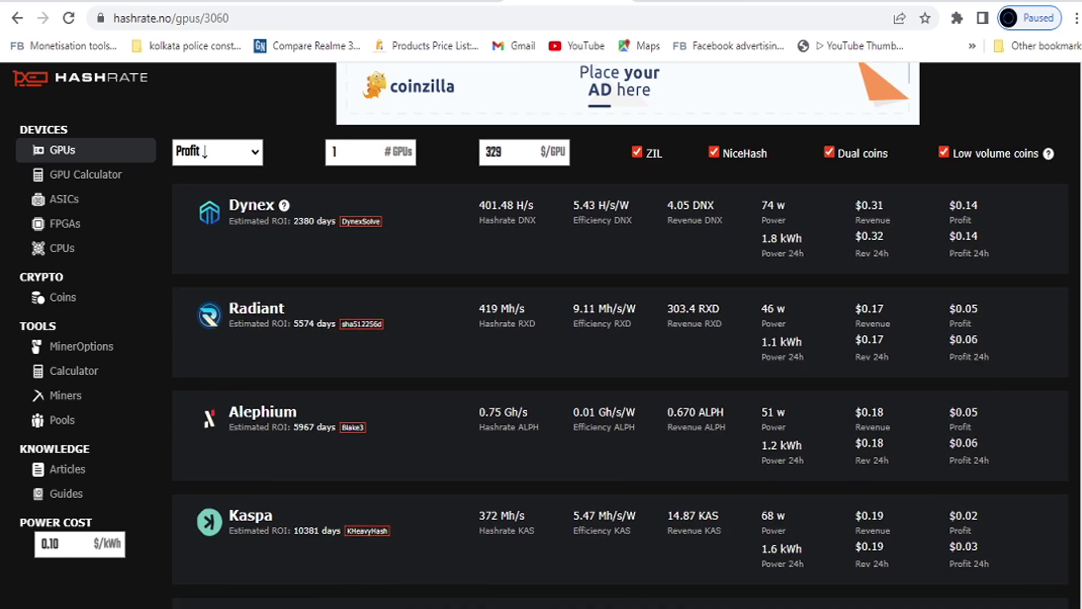
{"action": "scroll", "coordinate": [620, 333], "scroll_direction": "down", "scroll_amount": 3}
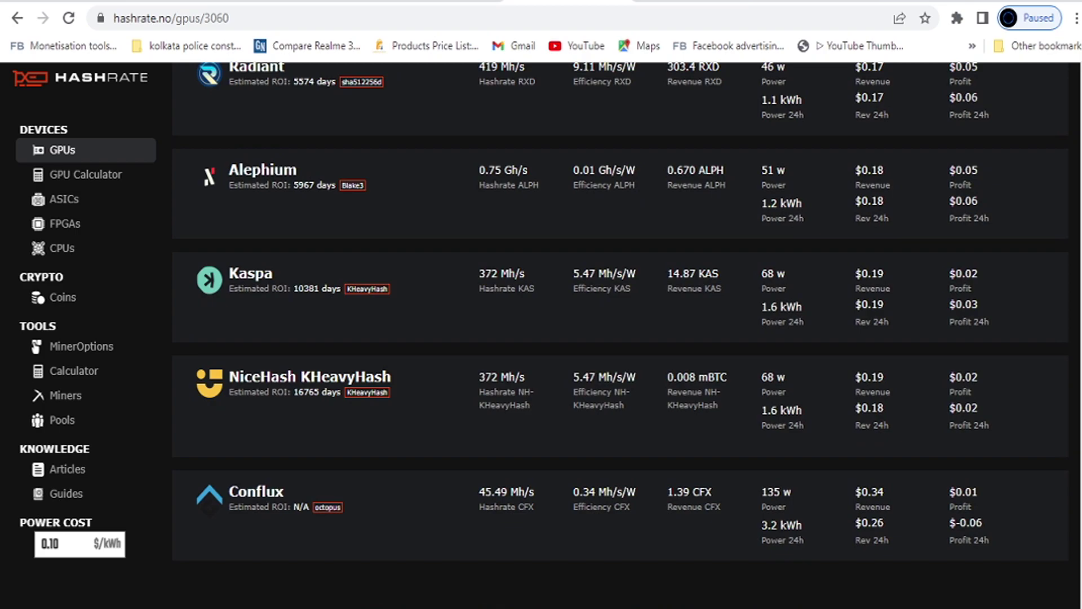
{"action": "scroll", "coordinate": [620, 333], "scroll_direction": "down", "scroll_amount": 3}
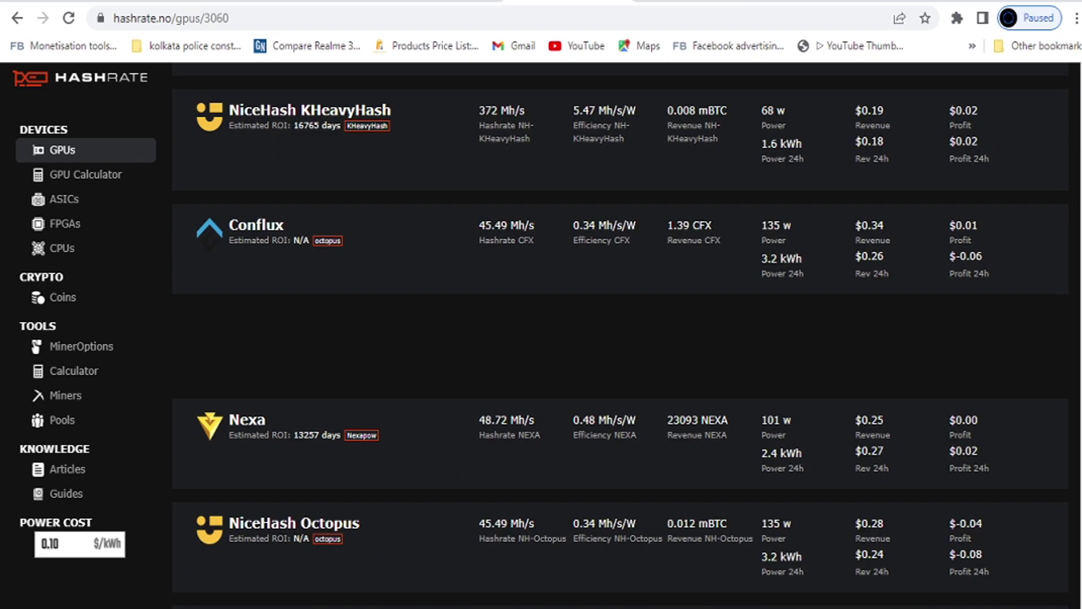
{"action": "scroll", "coordinate": [620, 332], "scroll_direction": "down", "scroll_amount": 1}
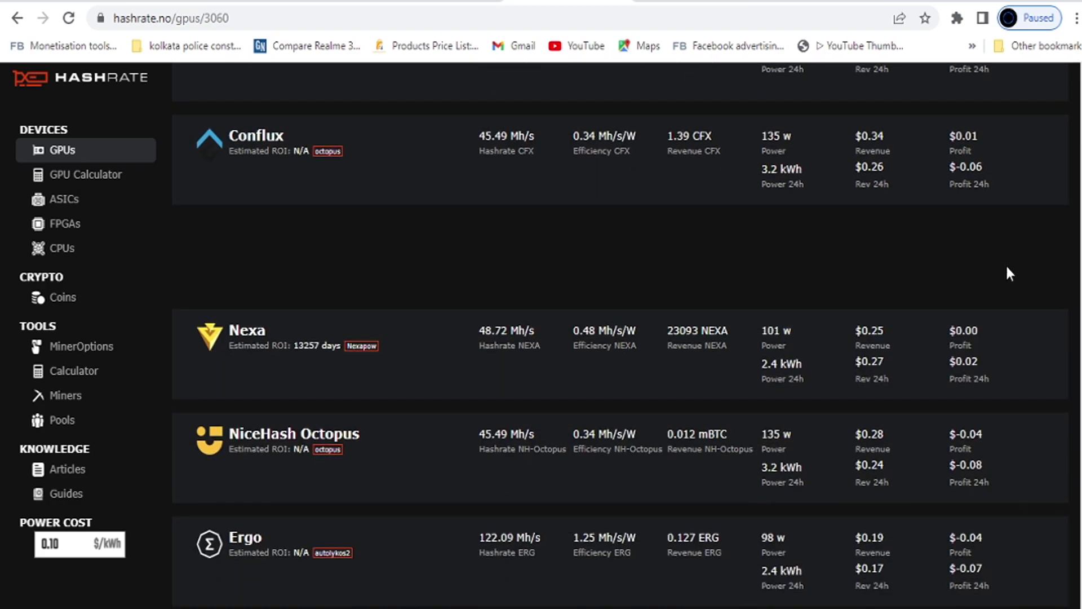
{"action": "scroll", "coordinate": [1009, 273], "scroll_direction": "up", "scroll_amount": 8}
{"action": "scroll", "coordinate": [620, 332], "scroll_direction": "down", "scroll_amount": 5}
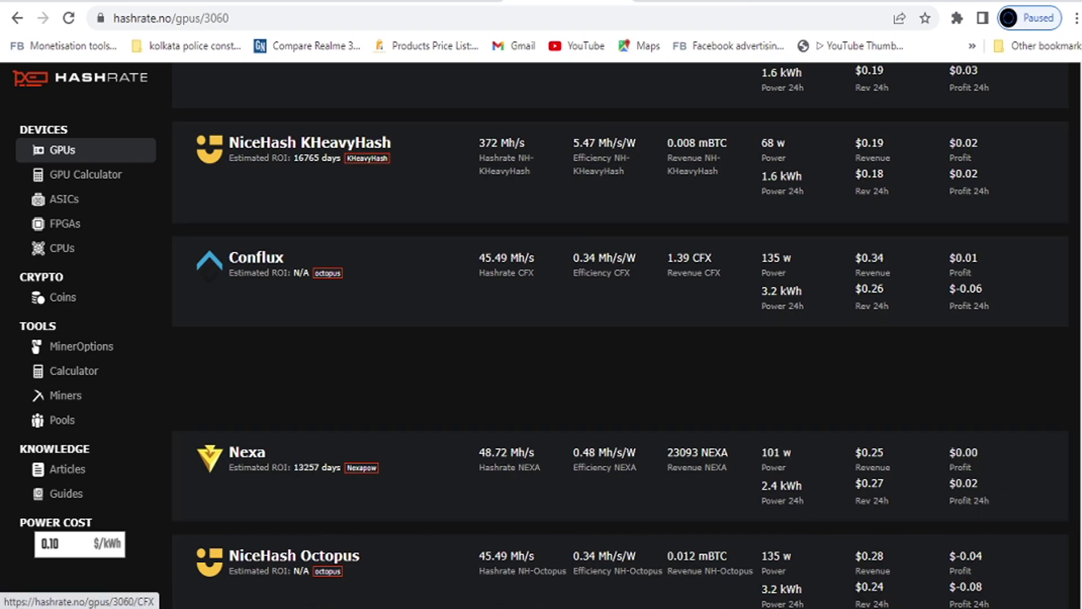
{"action": "scroll", "coordinate": [620, 282], "scroll_direction": "down", "scroll_amount": 6}
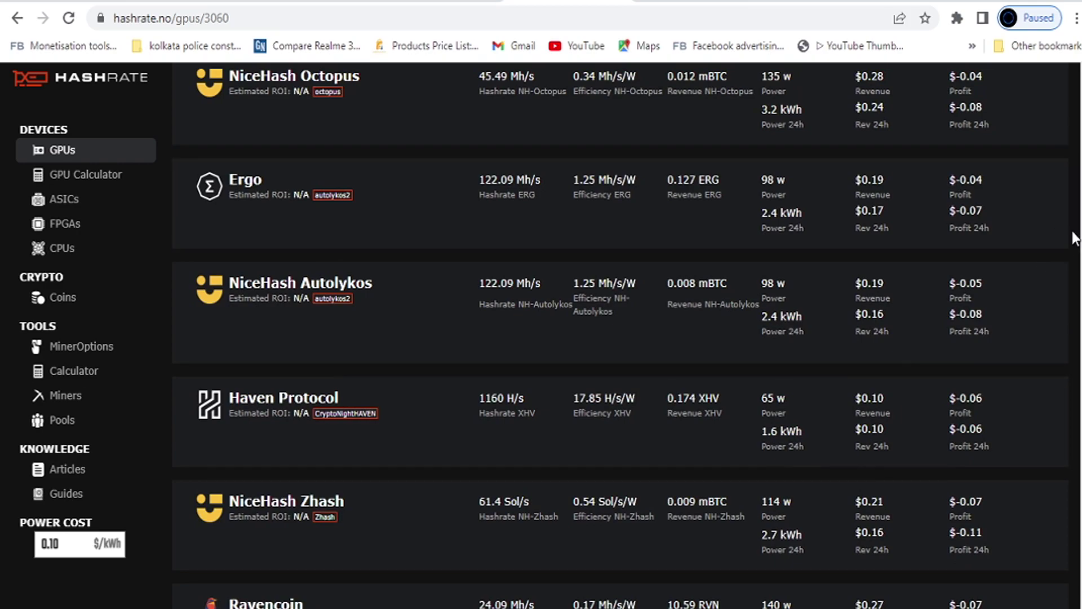
{"action": "scroll", "coordinate": [621, 338], "scroll_direction": "up", "scroll_amount": 5}
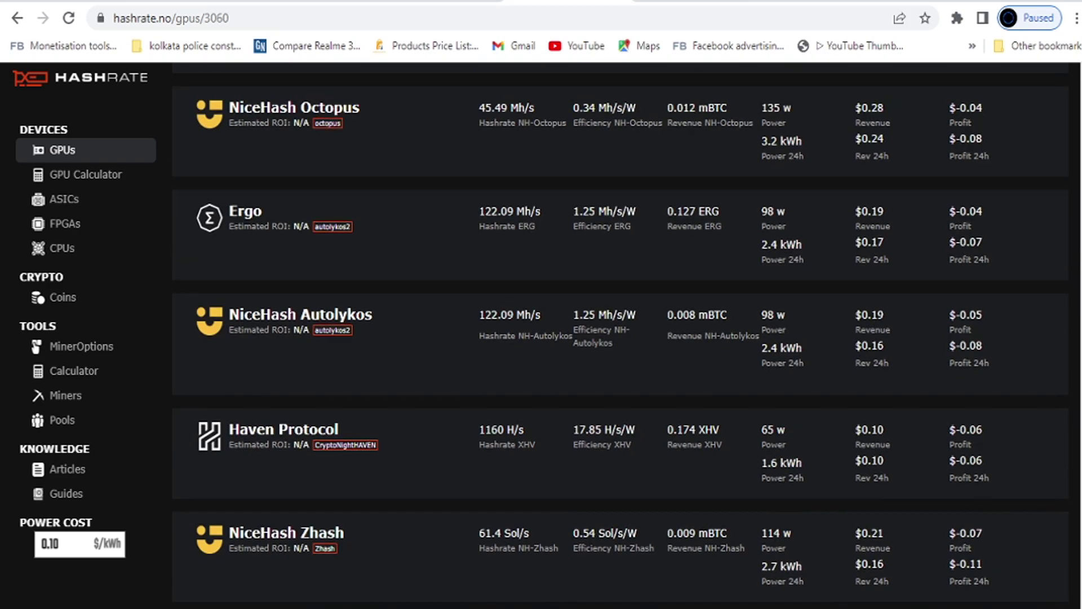
{"action": "scroll", "coordinate": [620, 338], "scroll_direction": "down", "scroll_amount": 5}
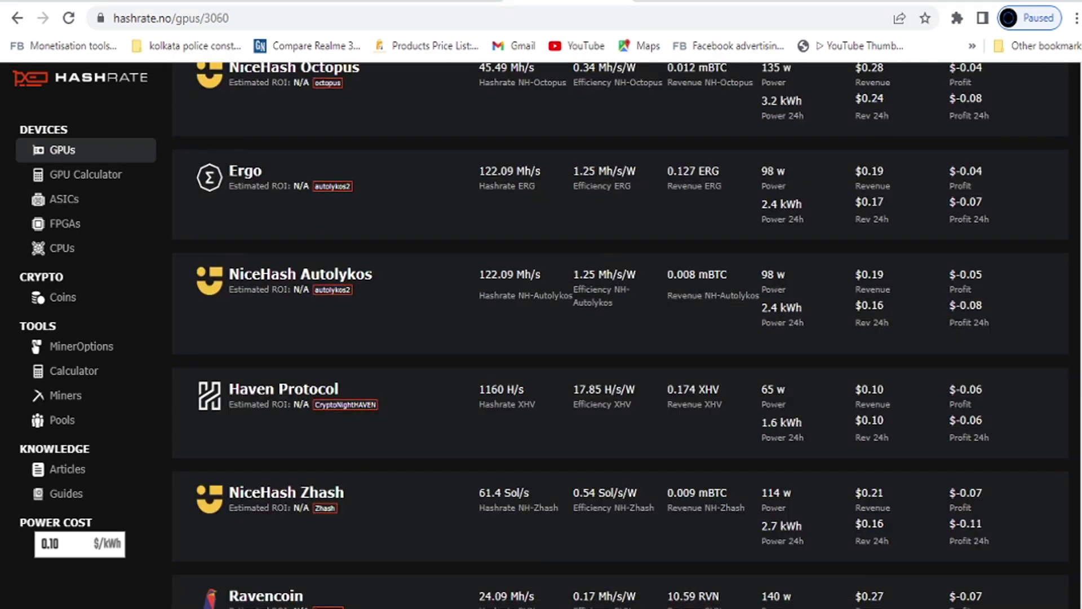
{"action": "scroll", "coordinate": [621, 338], "scroll_direction": "up", "scroll_amount": 12}
{"action": "scroll", "coordinate": [620, 338], "scroll_direction": "up", "scroll_amount": 4}
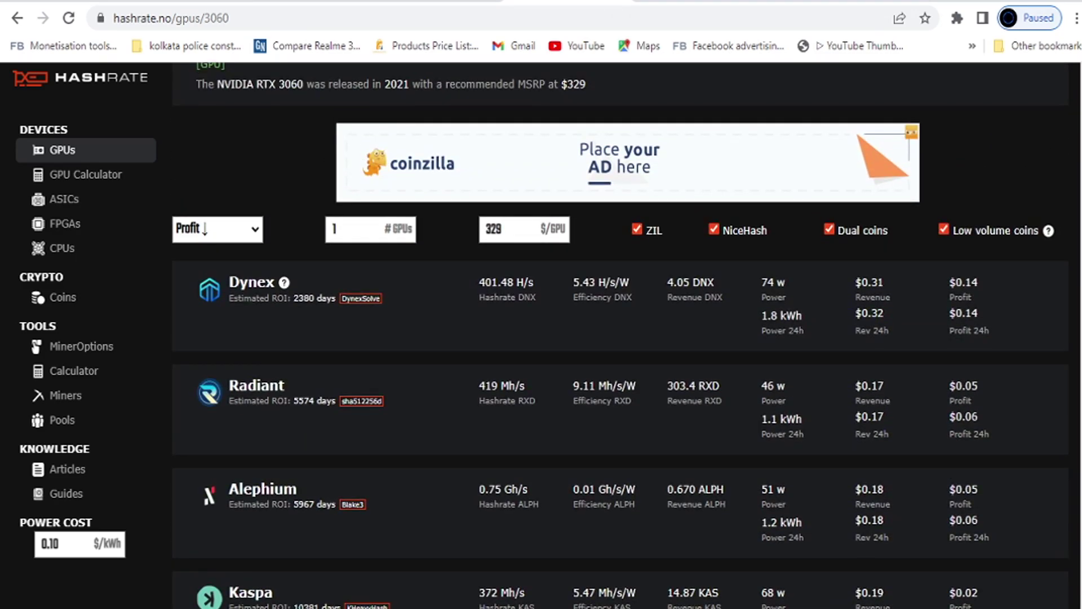
{"action": "scroll", "coordinate": [620, 339], "scroll_direction": "up", "scroll_amount": 2}
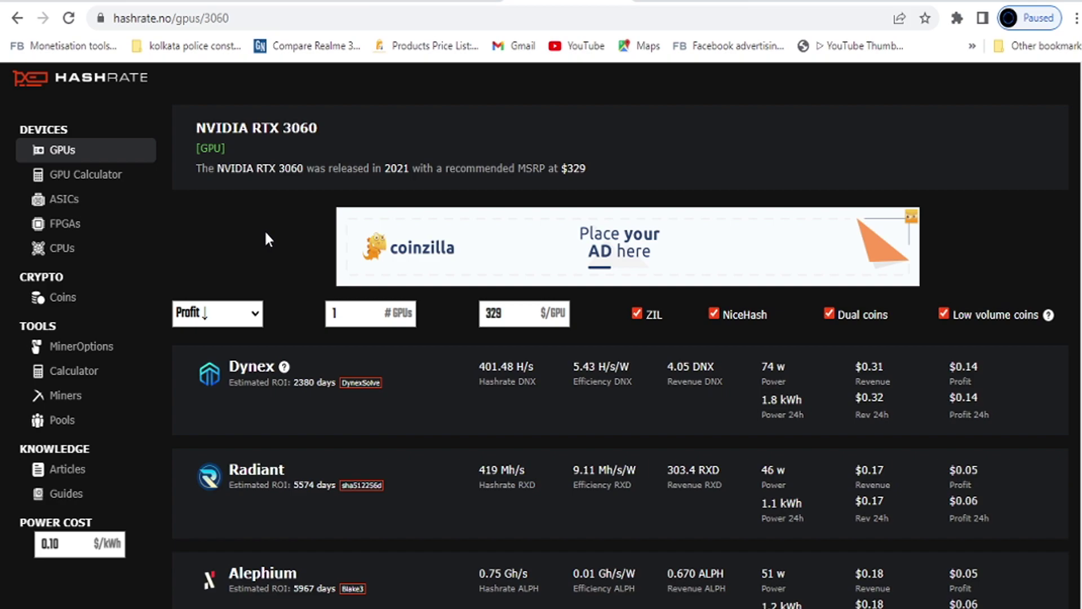
{"action": "left_click", "coordinate": [687, 4]}
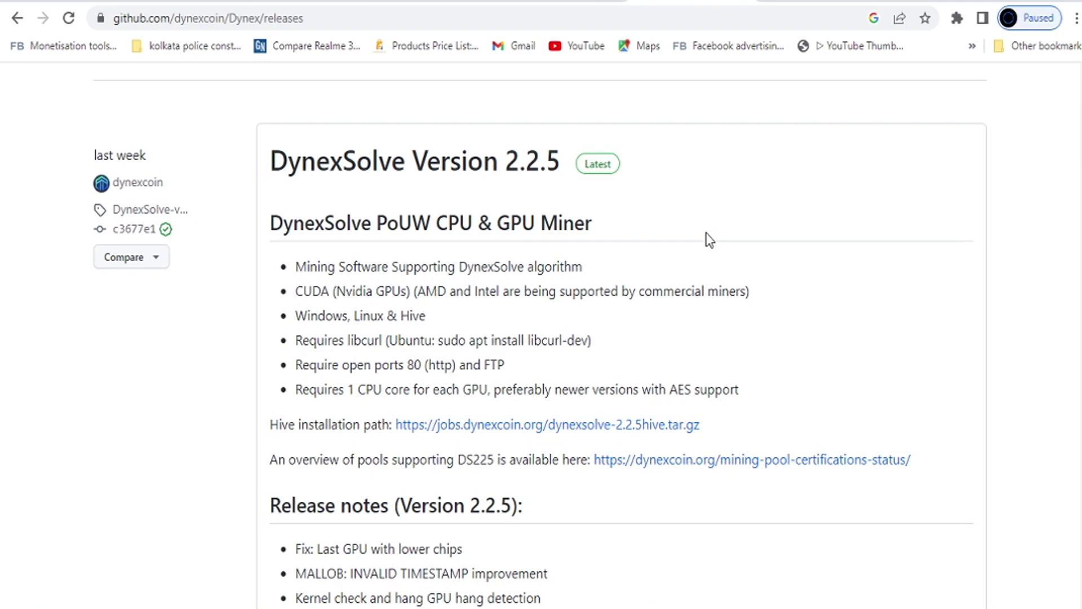
{"action": "left_click", "coordinate": [564, 5]}
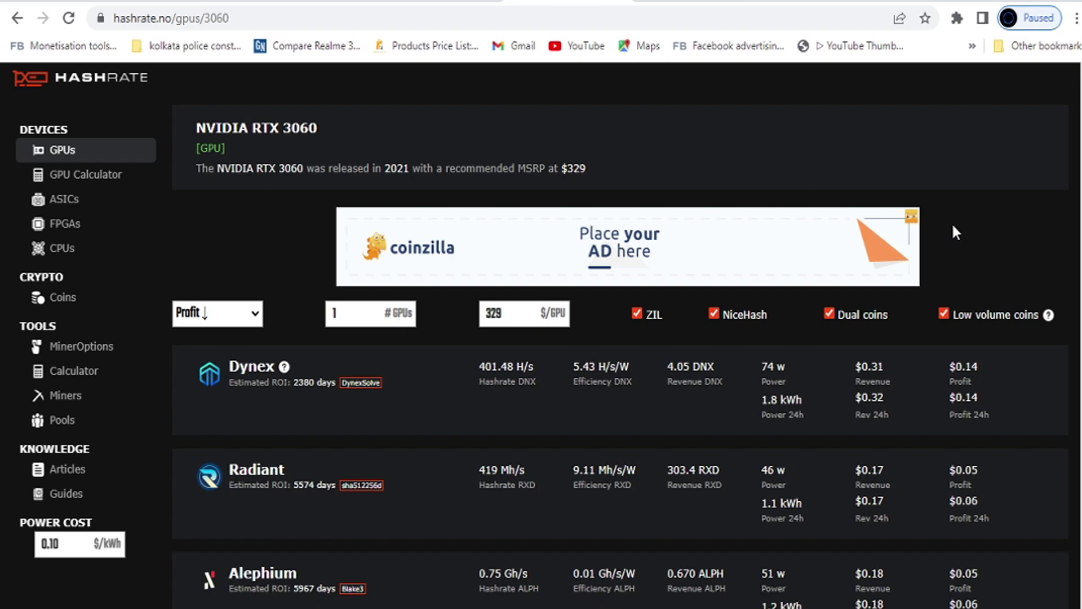
{"action": "left_click", "coordinate": [693, 3]}
{"action": "scroll", "coordinate": [620, 339], "scroll_direction": "down", "scroll_amount": 5}
{"action": "scroll", "coordinate": [620, 338], "scroll_direction": "down", "scroll_amount": 1}
{"action": "scroll", "coordinate": [620, 338], "scroll_direction": "down", "scroll_amount": 10}
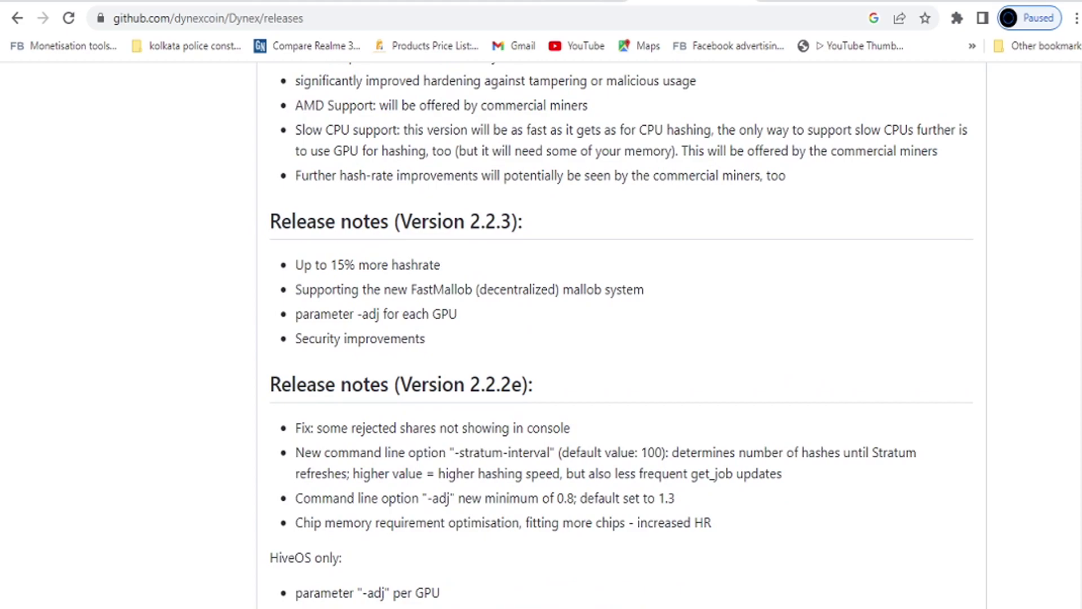
{"action": "scroll", "coordinate": [620, 339], "scroll_direction": "up", "scroll_amount": 16}
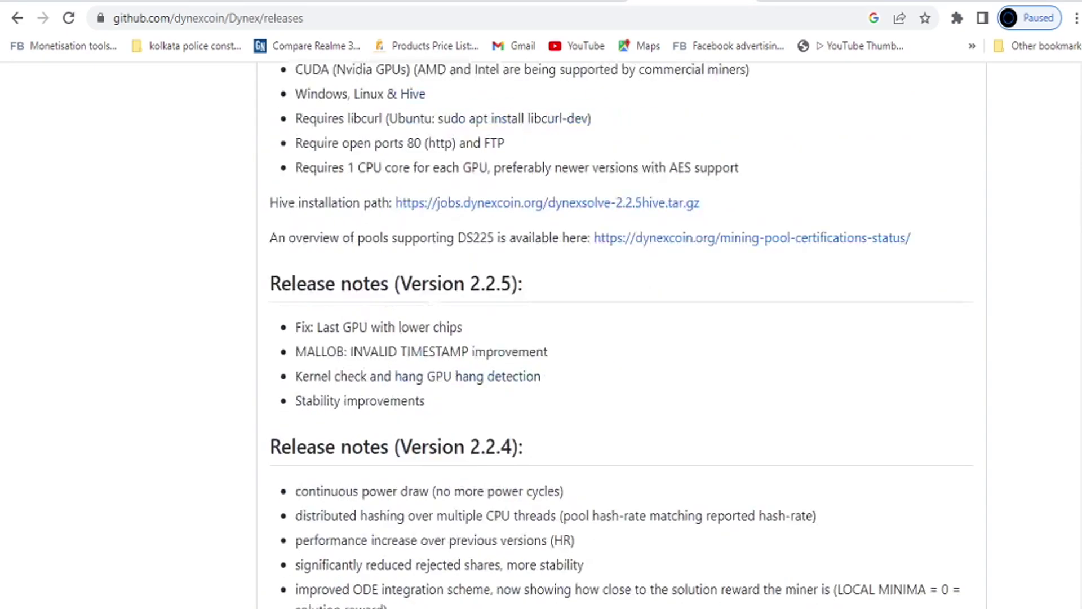
{"action": "left_click", "coordinate": [625, 2]}
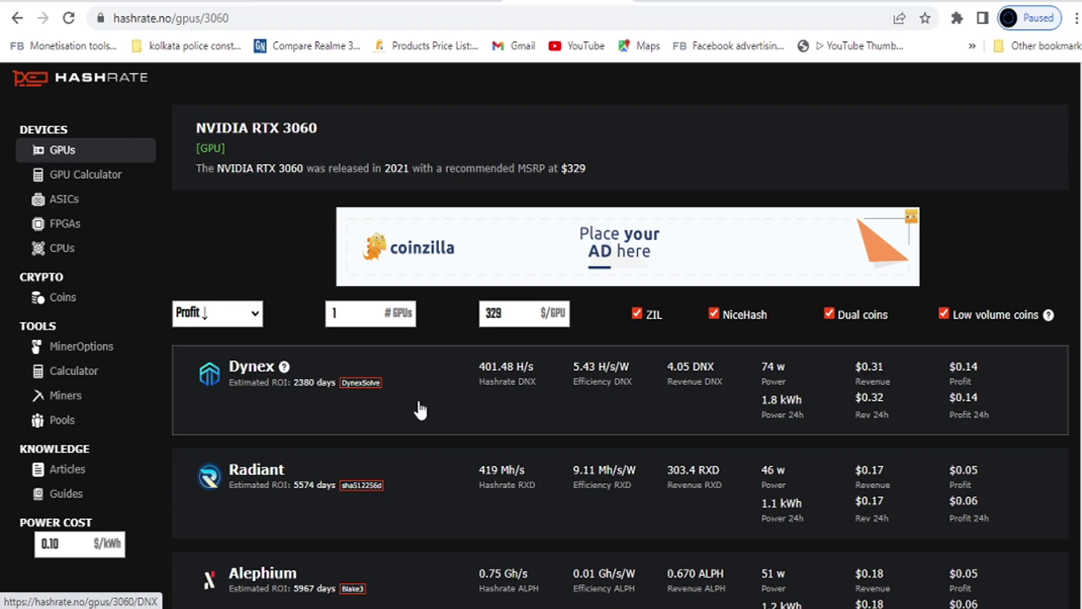
{"action": "left_click", "coordinate": [448, 372]}
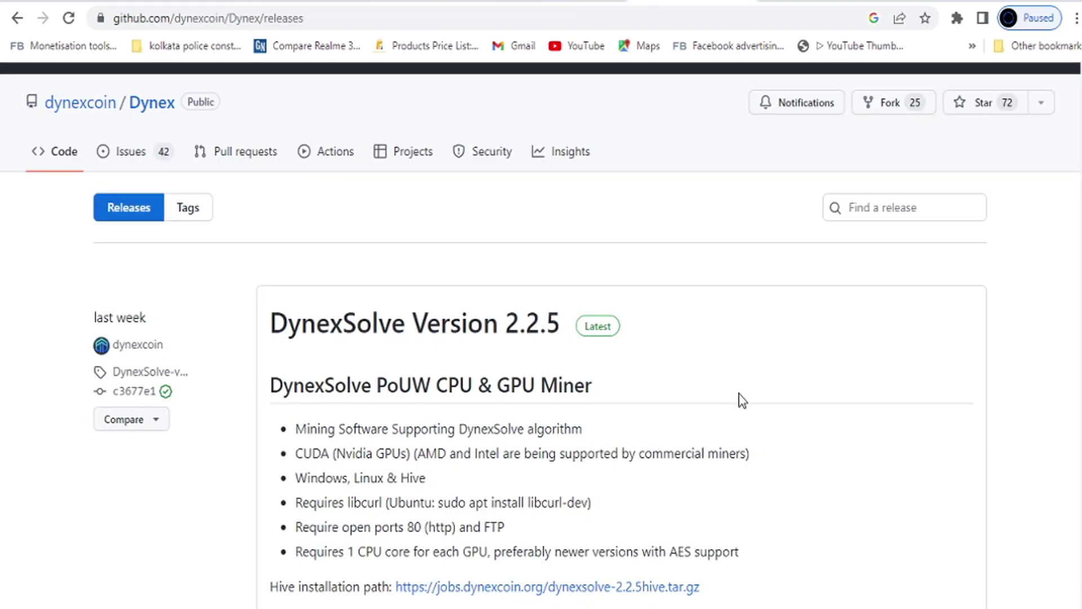
{"action": "key", "text": "alt+Left"}
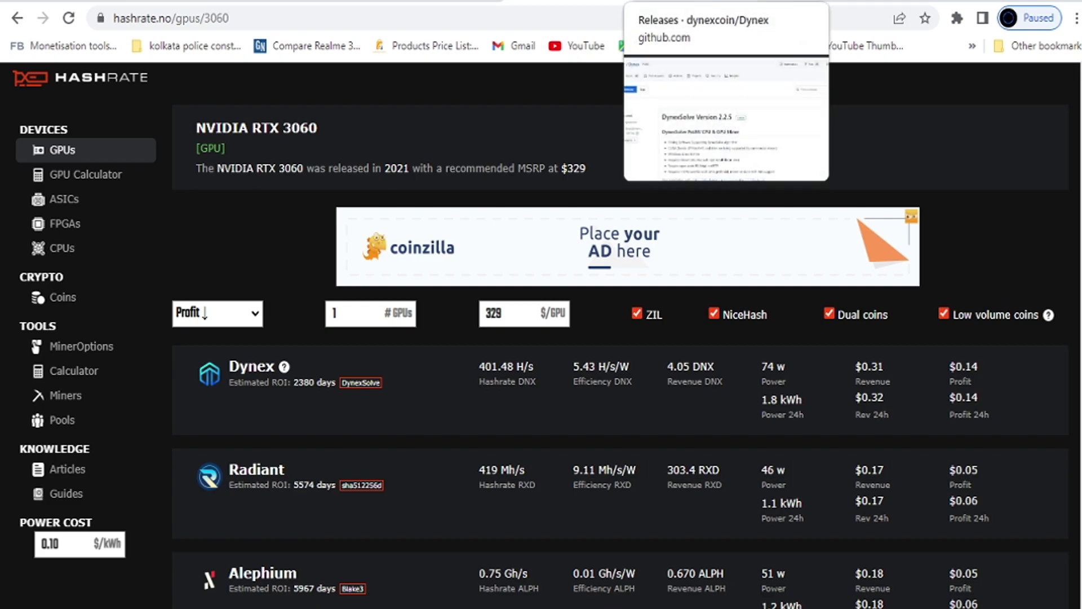
Review WhatToMine's single-RTX 3060 coin profitability, then go back to Zilliqa's mining page
{"action": "left_click", "coordinate": [800, 1]}
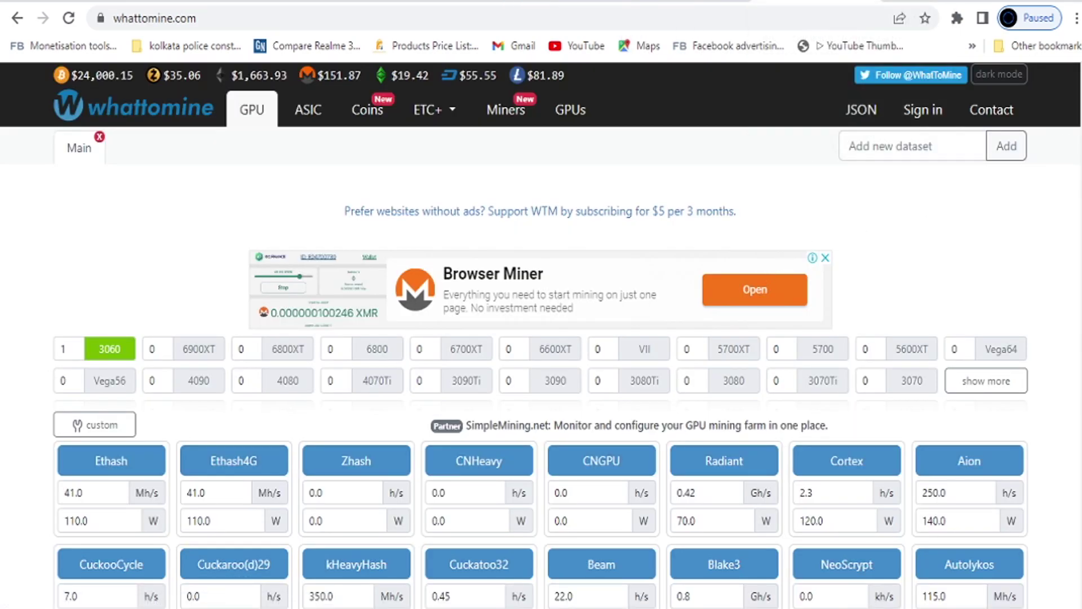
{"action": "scroll", "coordinate": [541, 395], "scroll_direction": "down", "scroll_amount": 1}
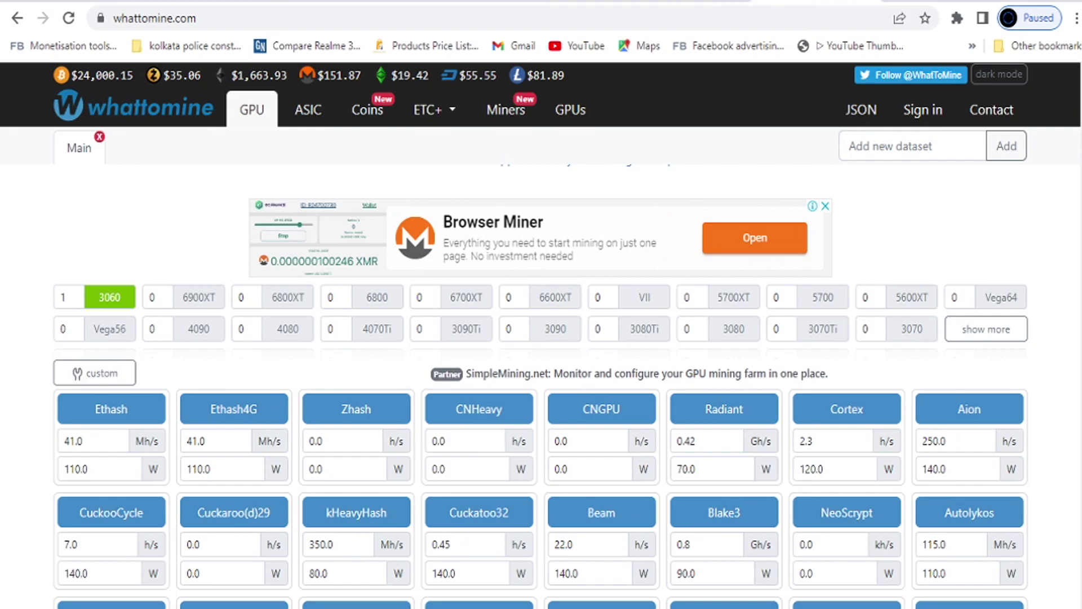
{"action": "scroll", "coordinate": [541, 386], "scroll_direction": "down", "scroll_amount": 7}
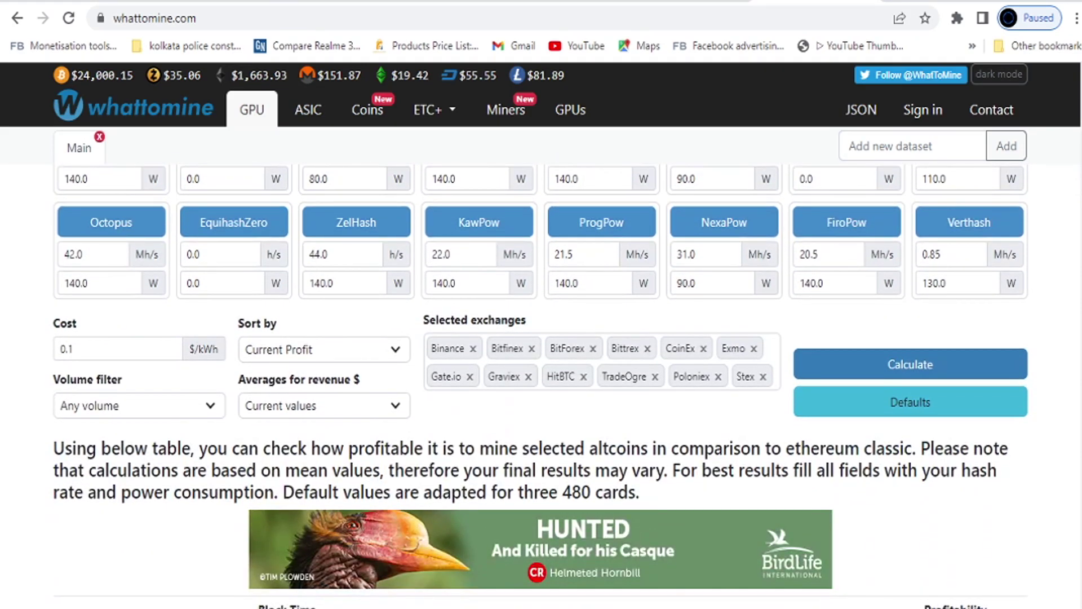
{"action": "scroll", "coordinate": [541, 386], "scroll_direction": "down", "scroll_amount": 7}
{"action": "scroll", "coordinate": [642, 366], "scroll_direction": "down", "scroll_amount": 7}
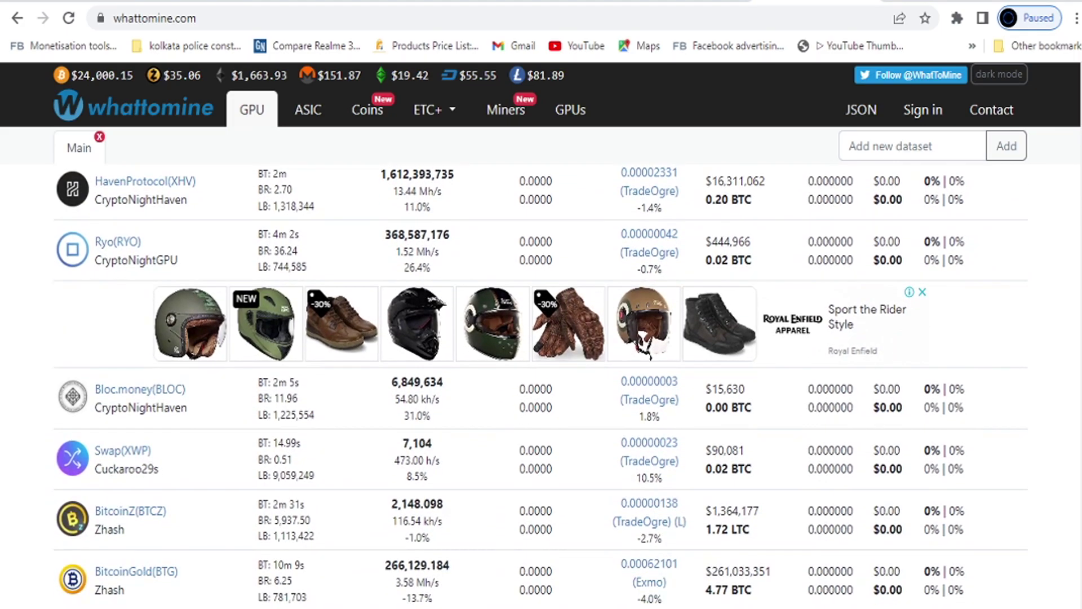
{"action": "scroll", "coordinate": [643, 366], "scroll_direction": "down", "scroll_amount": 2}
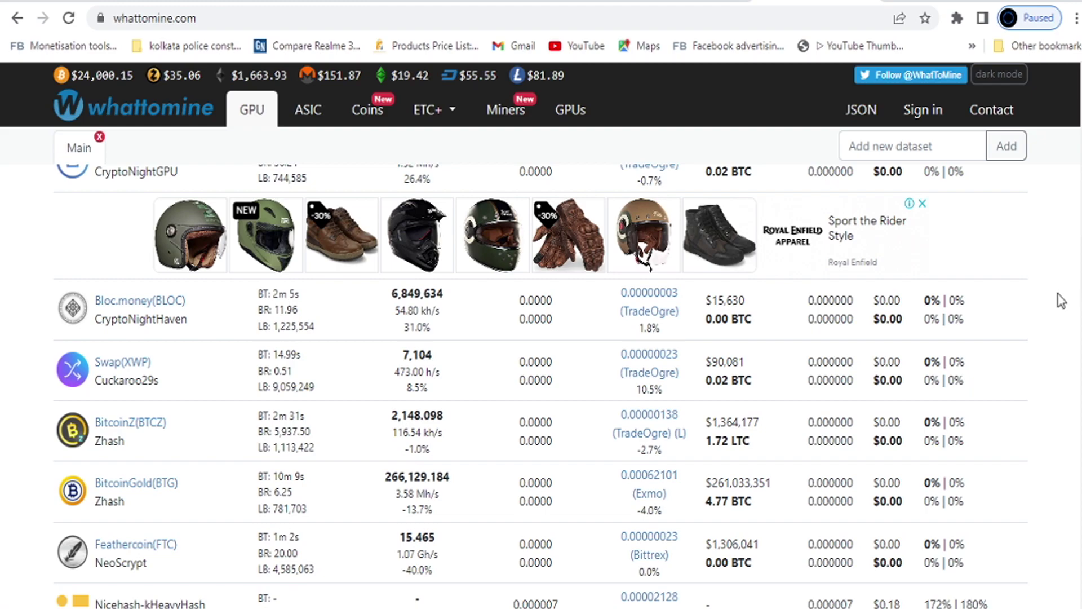
{"action": "scroll", "coordinate": [1063, 300], "scroll_direction": "down", "scroll_amount": 5}
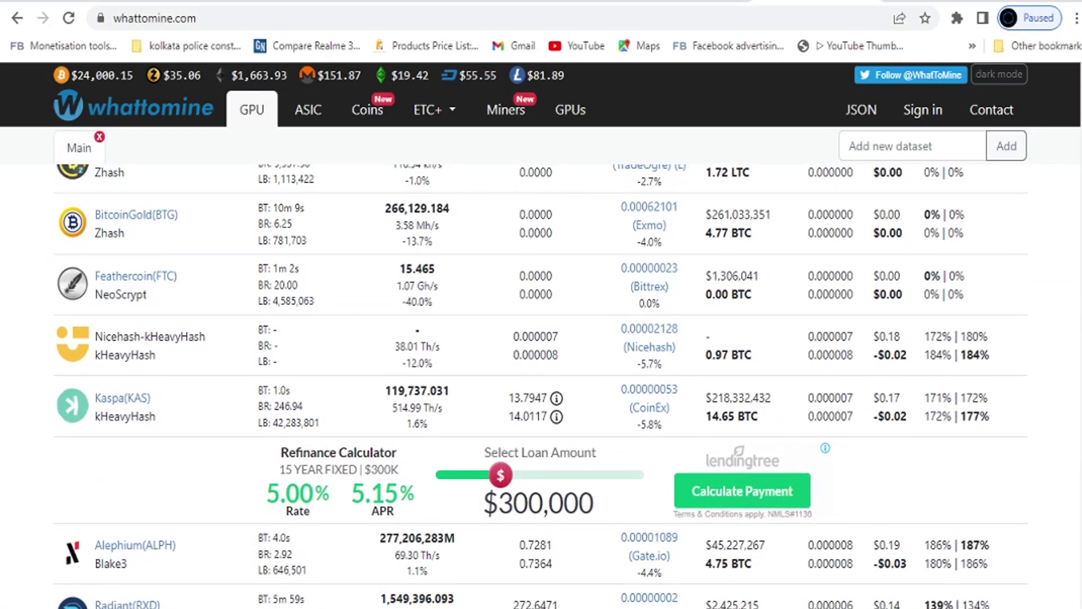
{"action": "scroll", "coordinate": [541, 386], "scroll_direction": "up", "scroll_amount": 1}
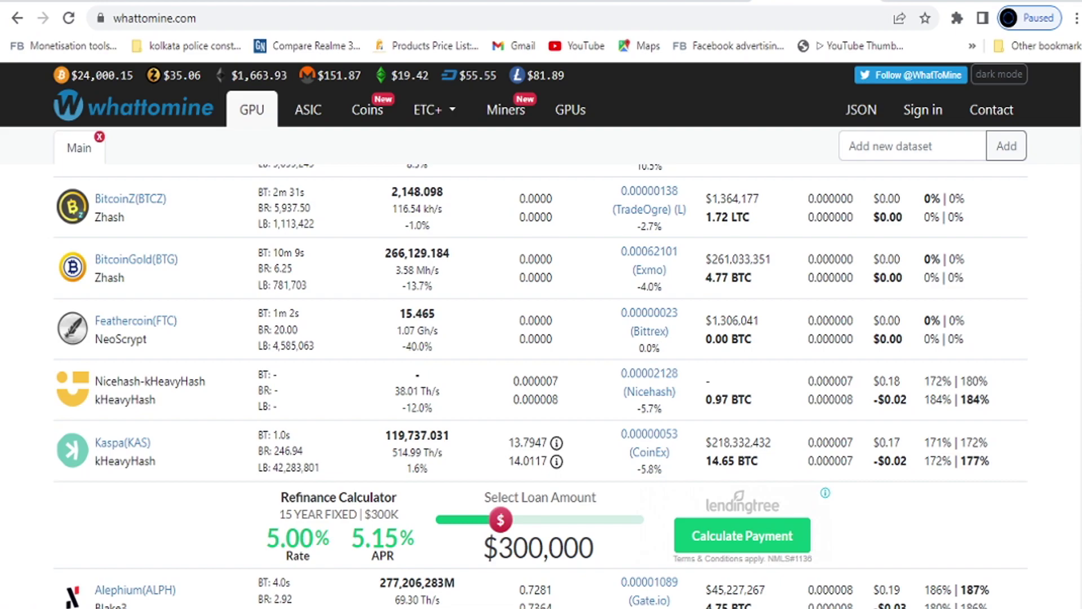
{"action": "scroll", "coordinate": [541, 386], "scroll_direction": "up", "scroll_amount": 20}
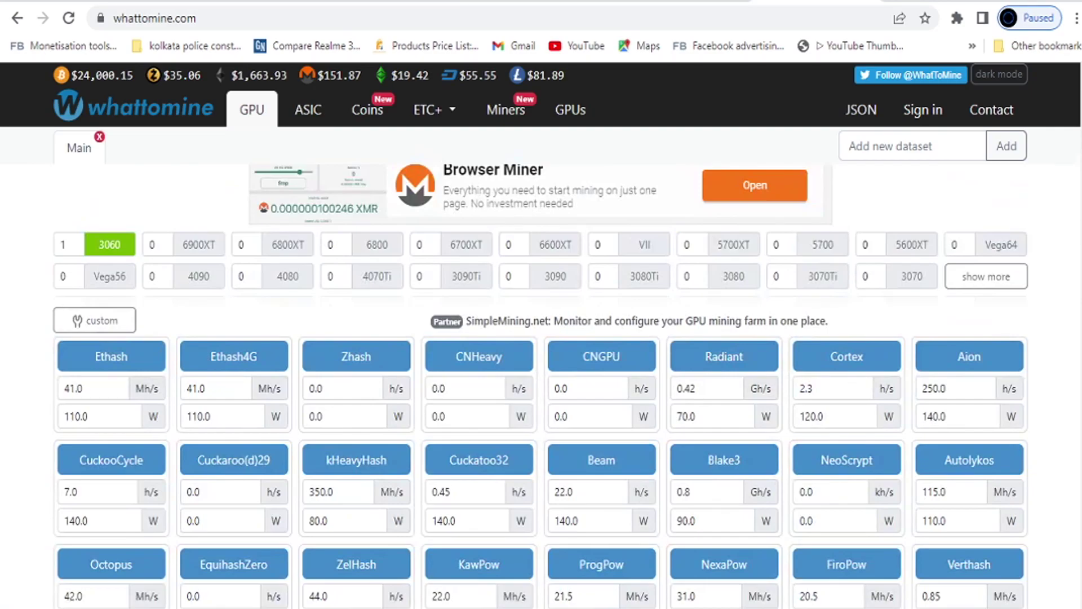
{"action": "key", "text": "alt+Left"}
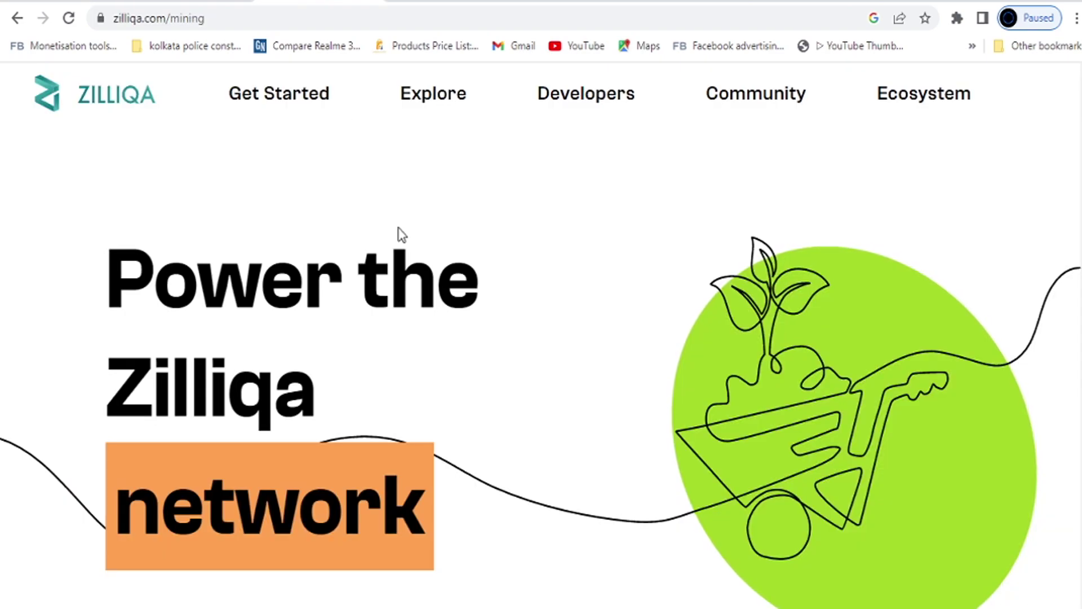
Review CrazyPool's ZIL stats, chart and server table, then return to the Hive OS tab
{"action": "left_click", "coordinate": [442, 2]}
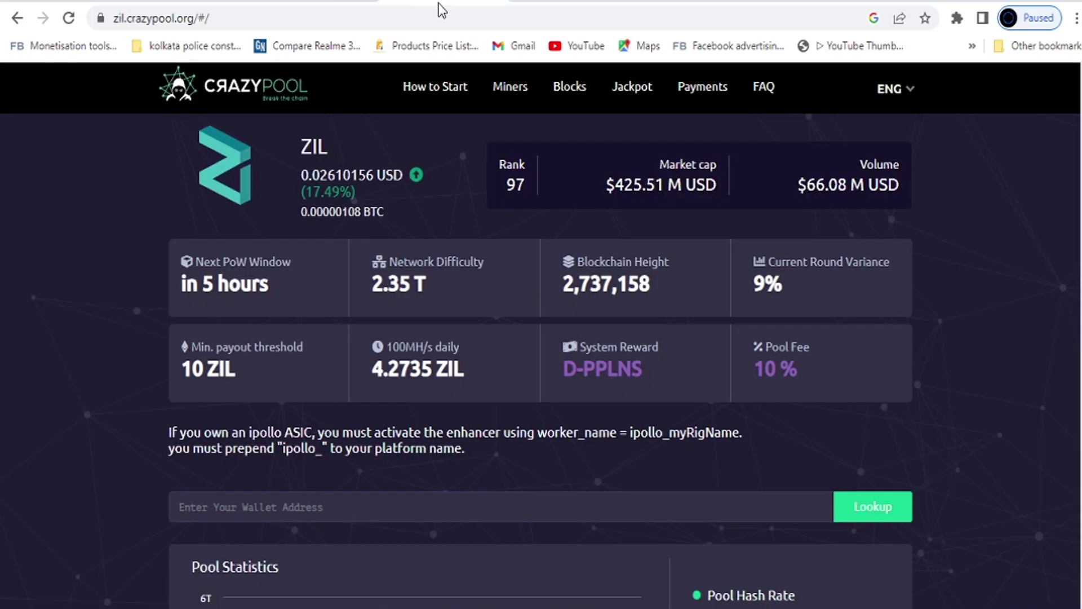
{"action": "scroll", "coordinate": [542, 361], "scroll_direction": "down", "scroll_amount": 4}
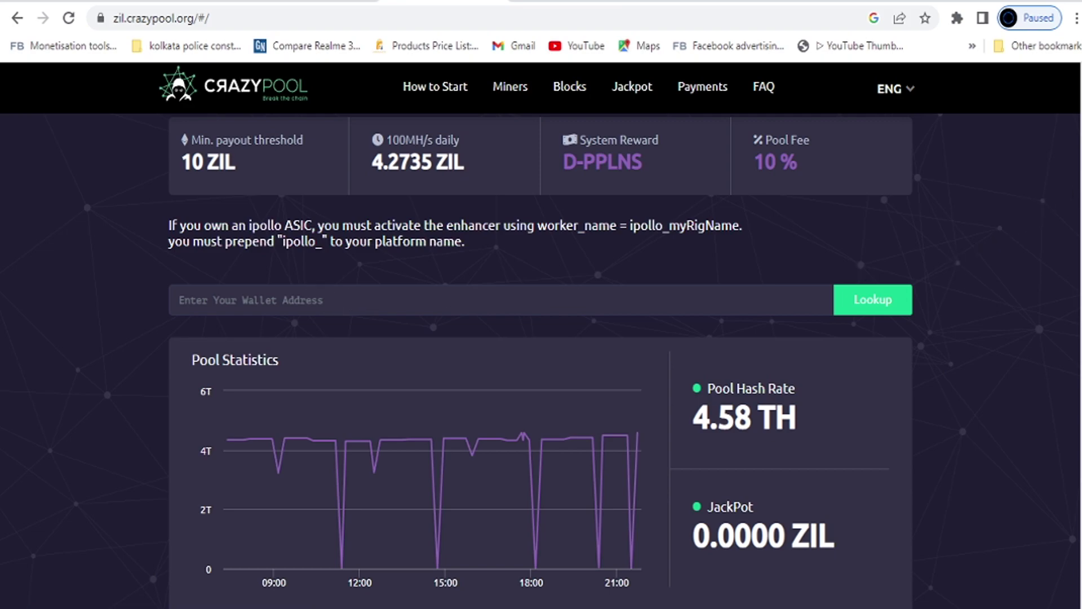
{"action": "scroll", "coordinate": [1057, 228], "scroll_direction": "up", "scroll_amount": 1}
{"action": "scroll", "coordinate": [998, 332], "scroll_direction": "up", "scroll_amount": 2}
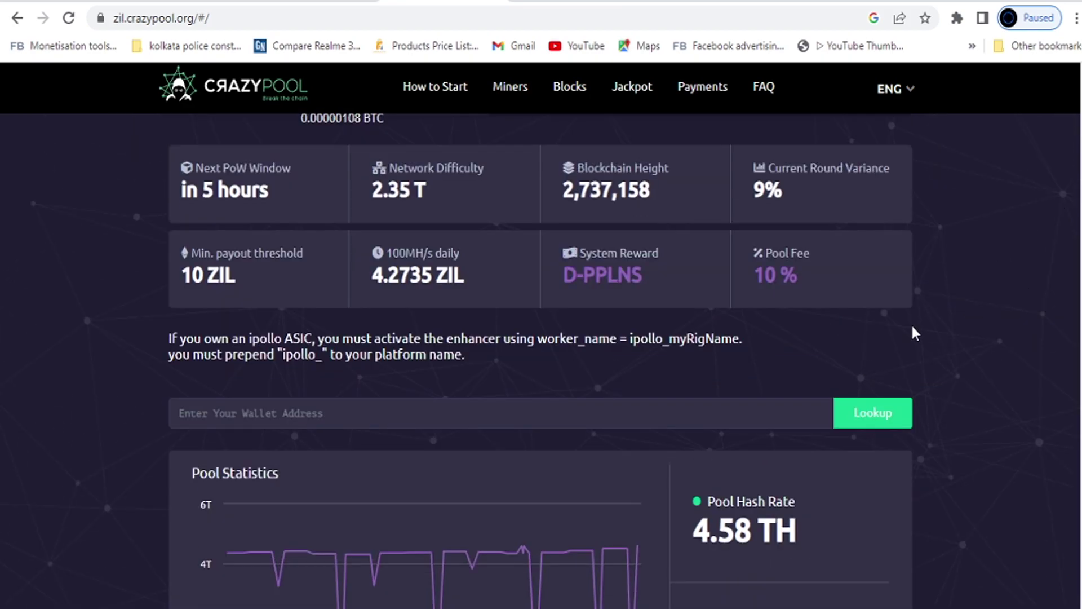
{"action": "scroll", "coordinate": [1062, 234], "scroll_direction": "down", "scroll_amount": 5}
{"action": "scroll", "coordinate": [1080, 364], "scroll_direction": "down", "scroll_amount": 4}
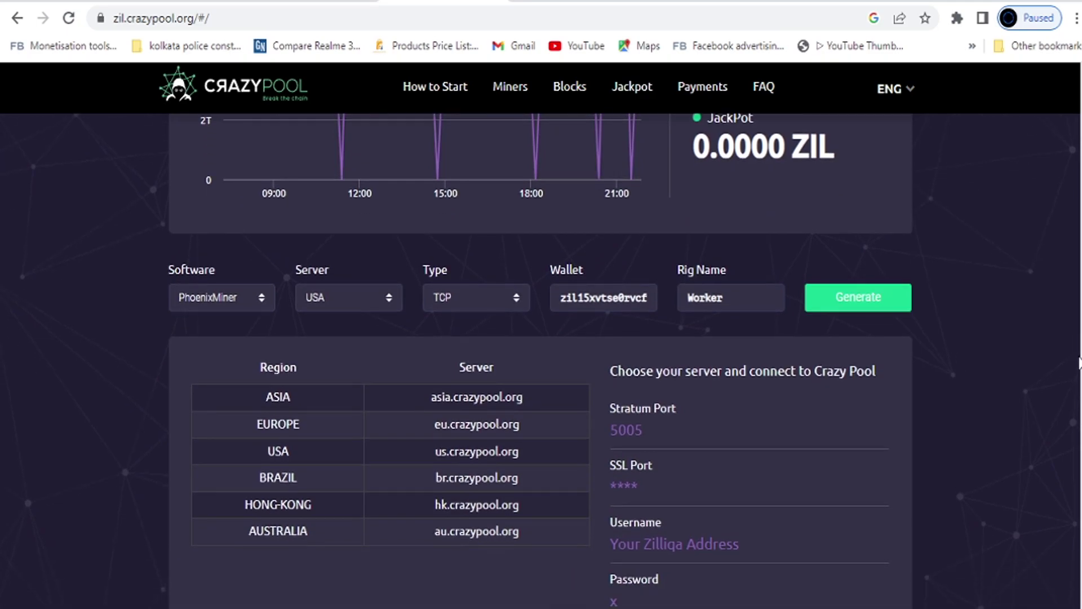
{"action": "scroll", "coordinate": [1079, 363], "scroll_direction": "up", "scroll_amount": 8}
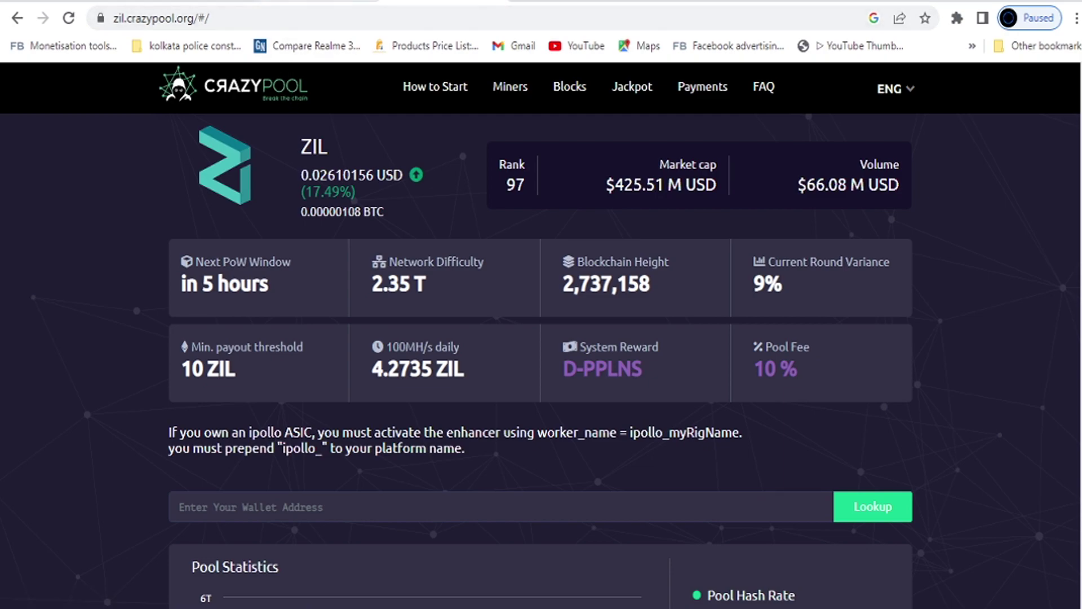
{"action": "left_click", "coordinate": [47, 0]}
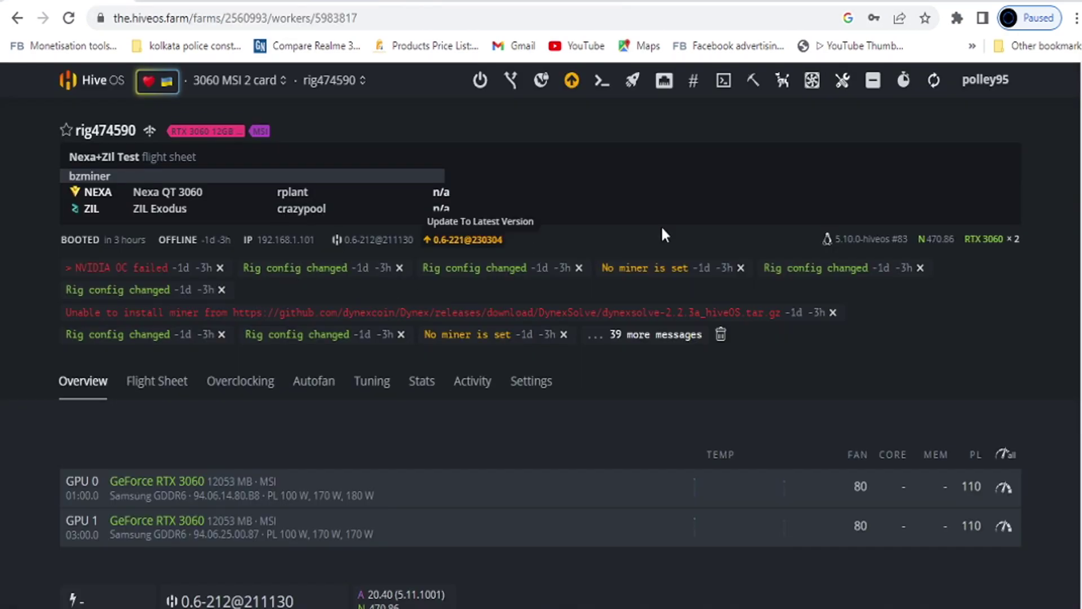
Scroll the rig's system details, view Zilliqa's mining page, then switch to CrazyPool's ZIL page
{"action": "scroll", "coordinate": [524, 245], "scroll_direction": "down", "scroll_amount": 4}
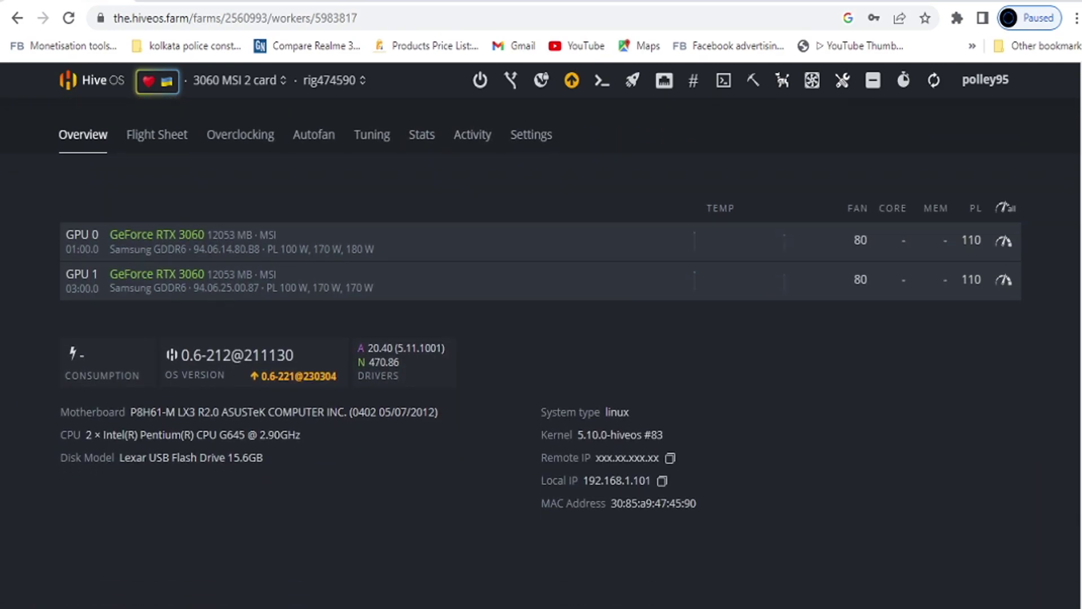
{"action": "left_click", "coordinate": [212, 0]}
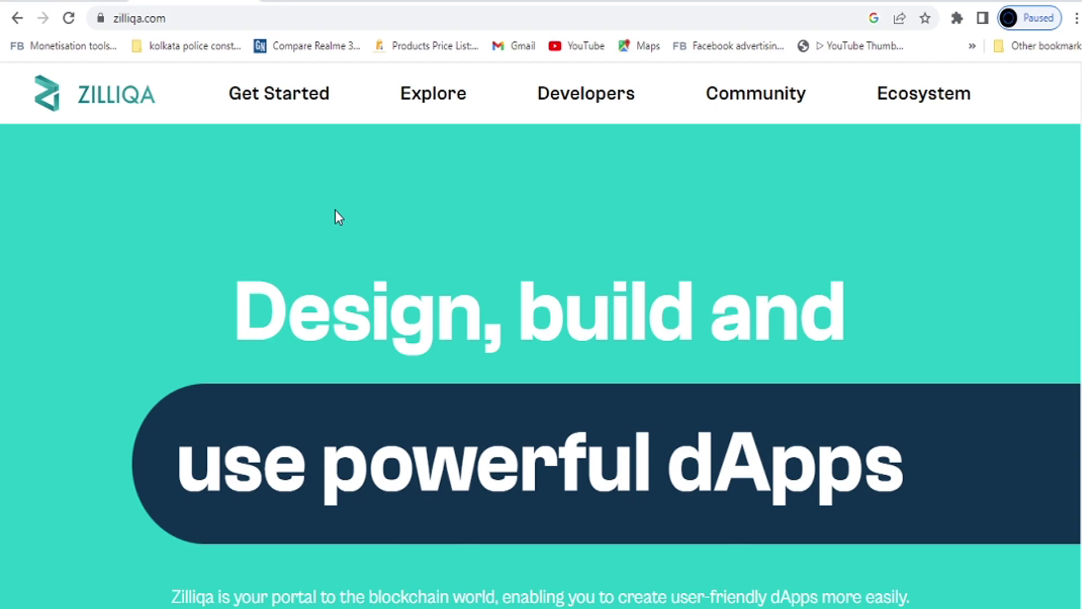
{"action": "left_click", "coordinate": [309, 114]}
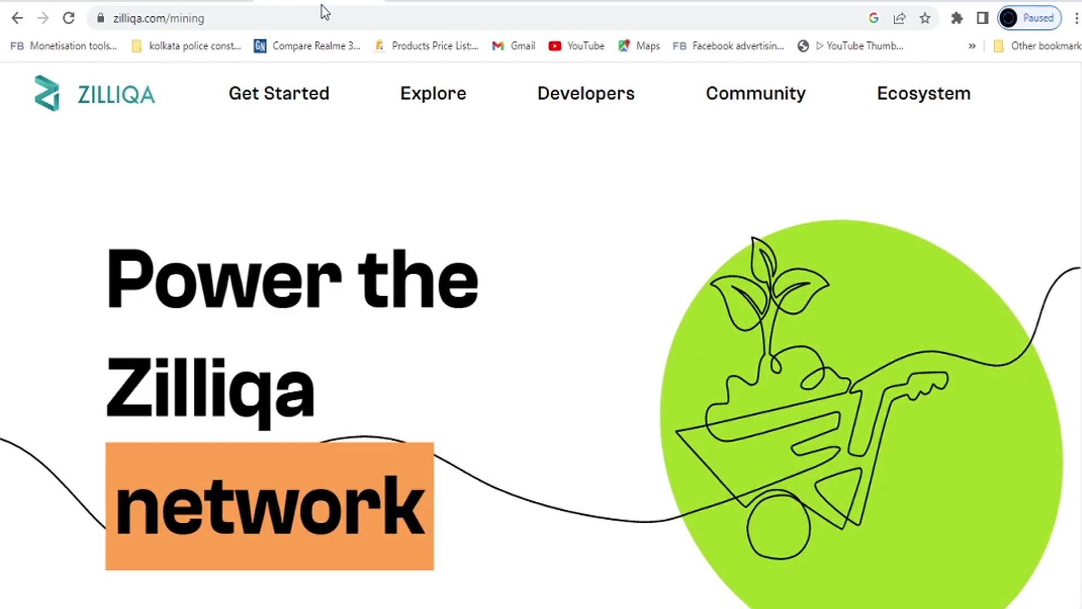
{"action": "left_click", "coordinate": [443, 2]}
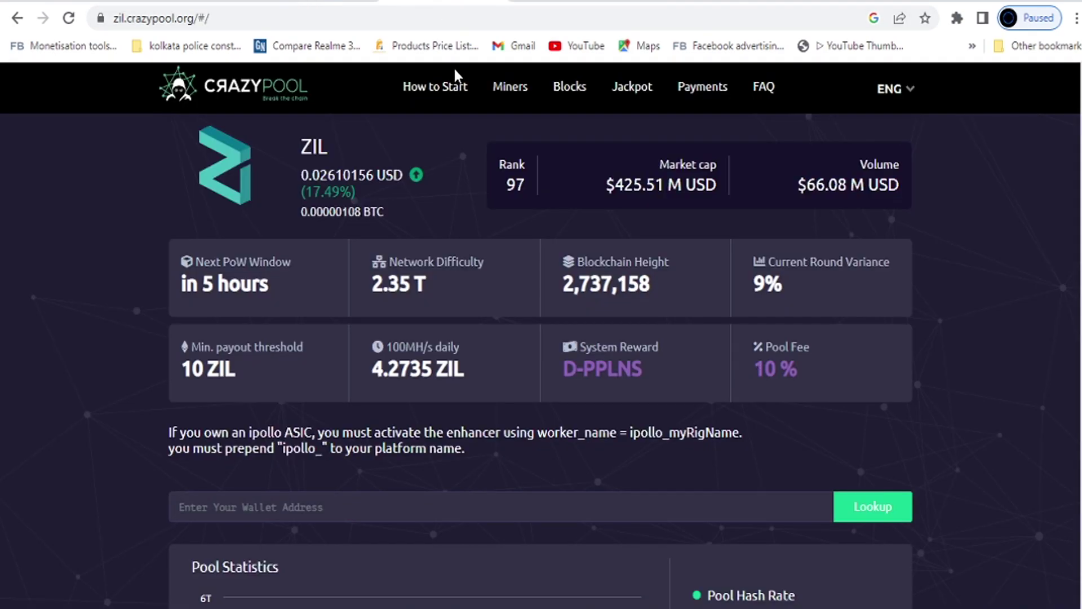